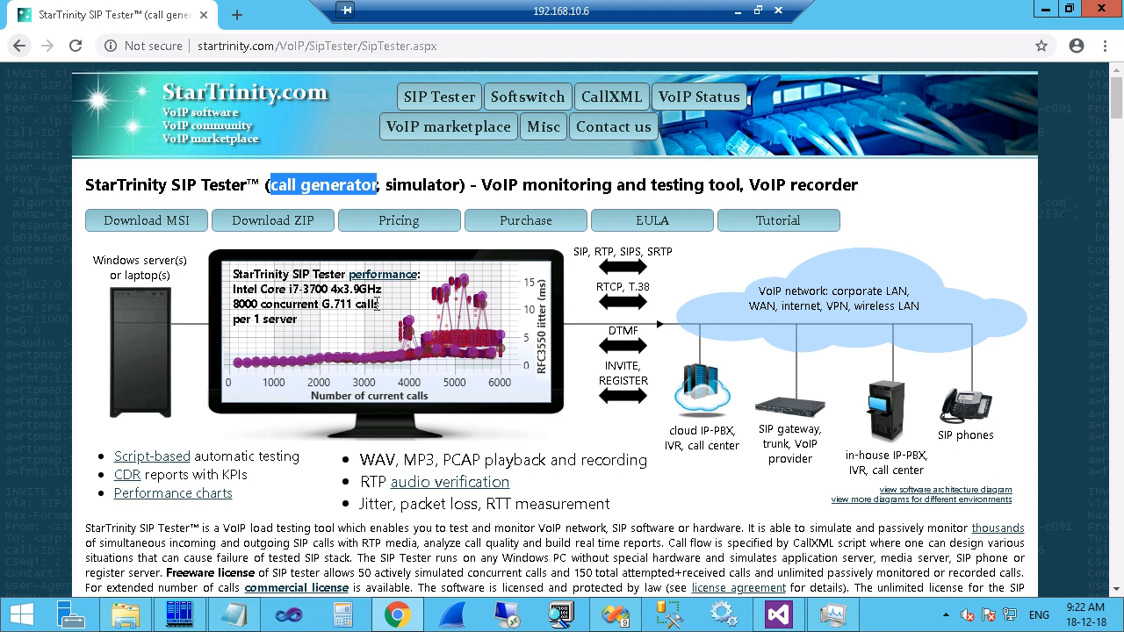
- Open the link to more diagrams for different environments in a new tab and switch to that tab
right_click(867, 501)
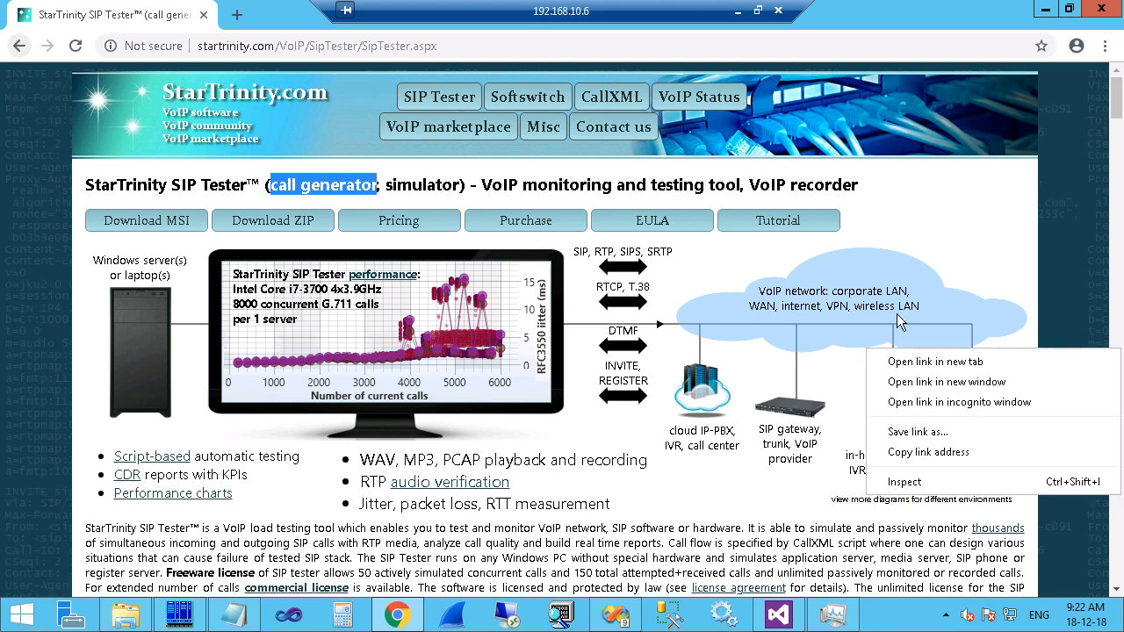
click(959, 371)
click(279, 15)
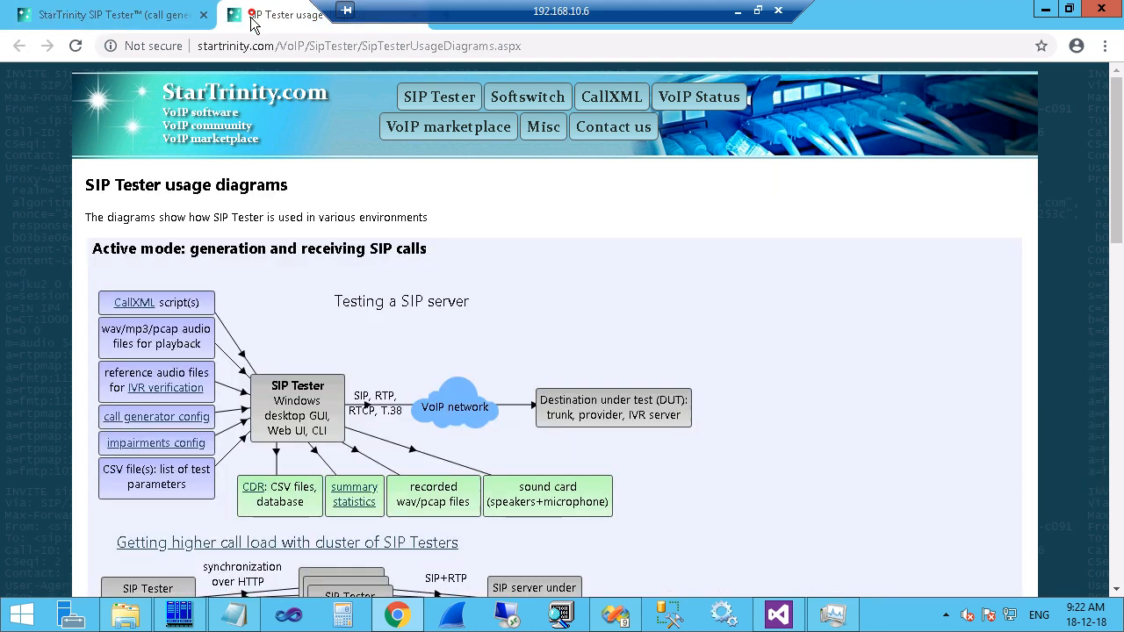
- Examine the "Testing a VoIP network" diagram, including the SIP Tester at the customer's site and the customer's VoIP network
scroll(320, 327, down, 1)
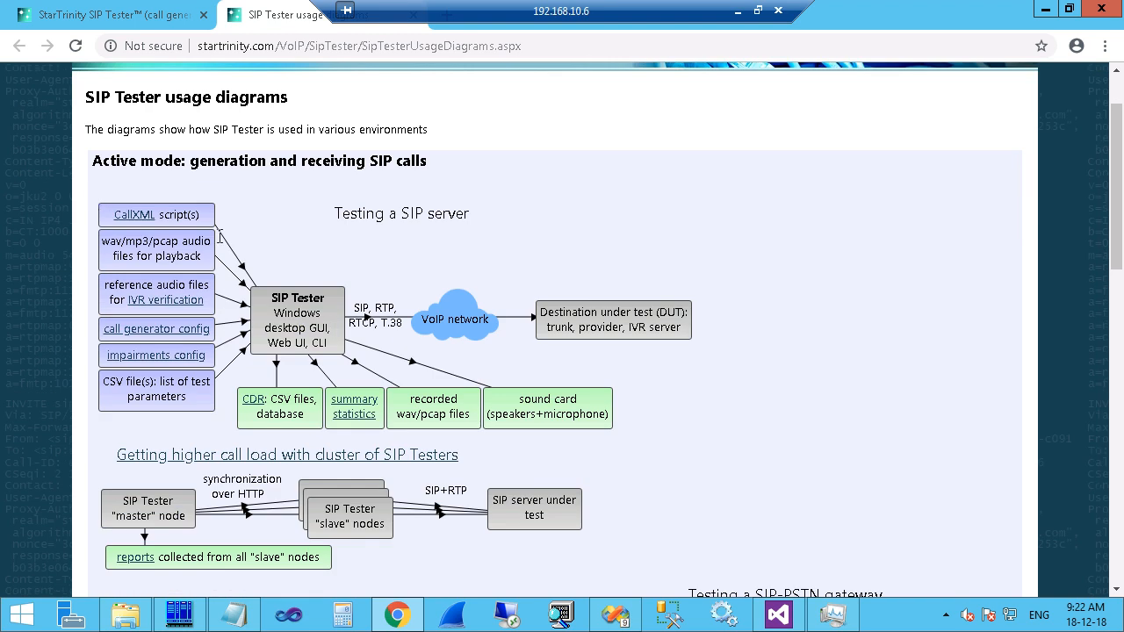
scroll(326, 226, down, 1)
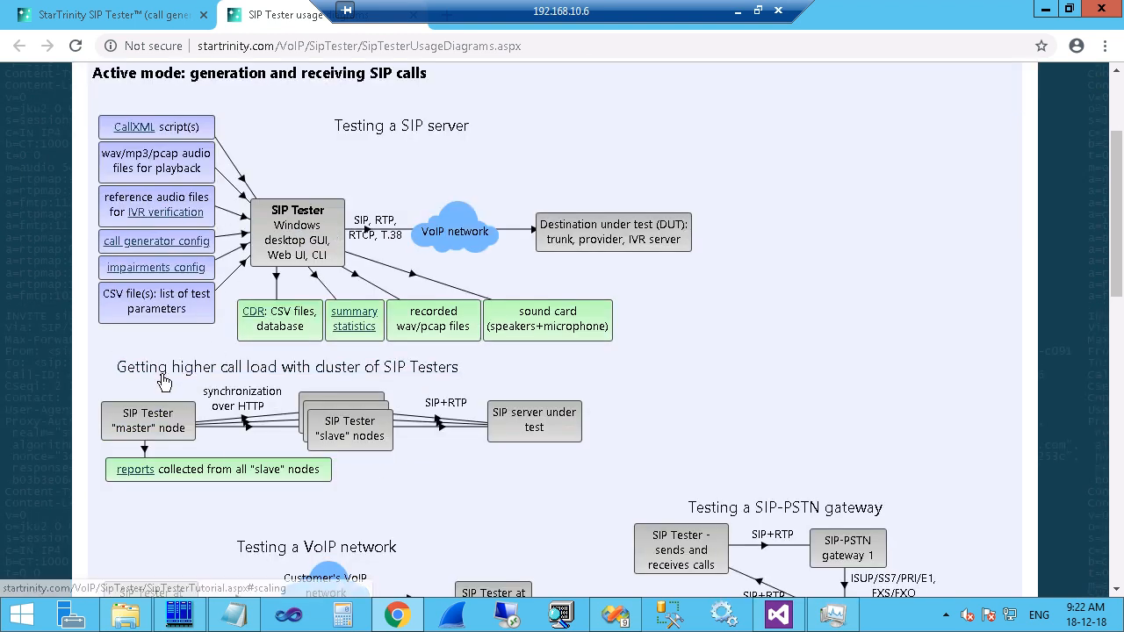
scroll(581, 376, down, 2)
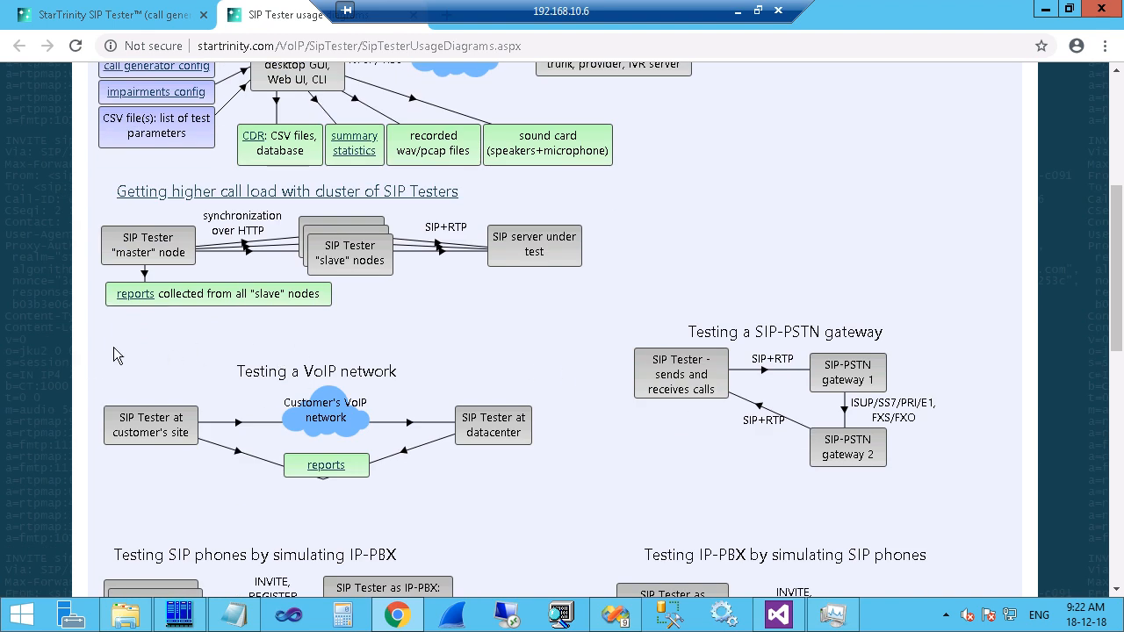
drag(235, 372, 414, 370)
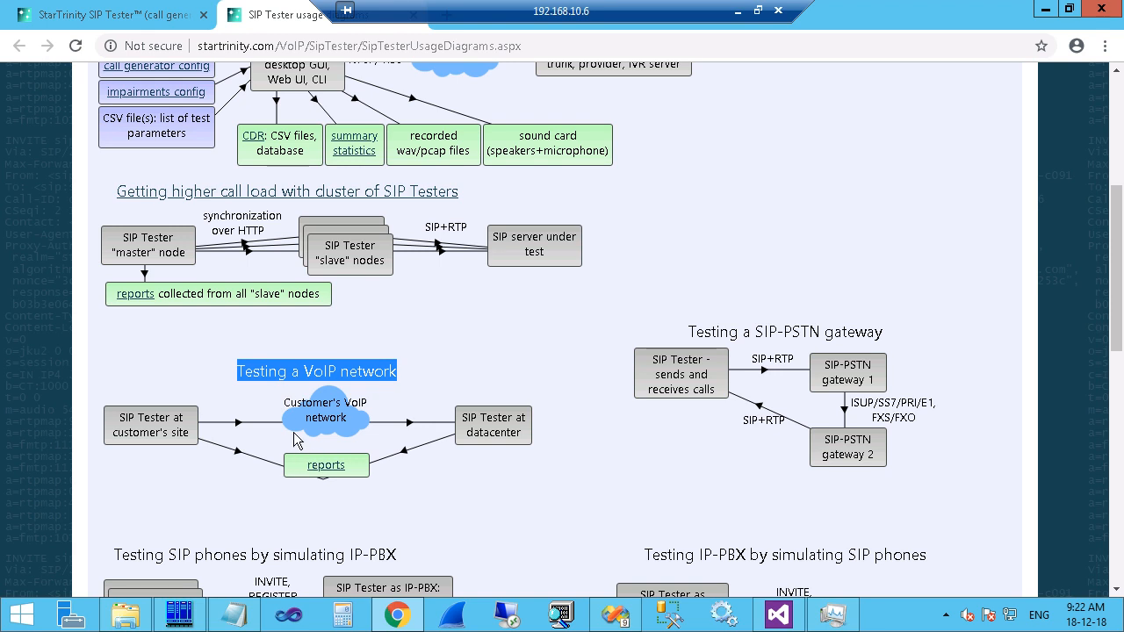
click(323, 407)
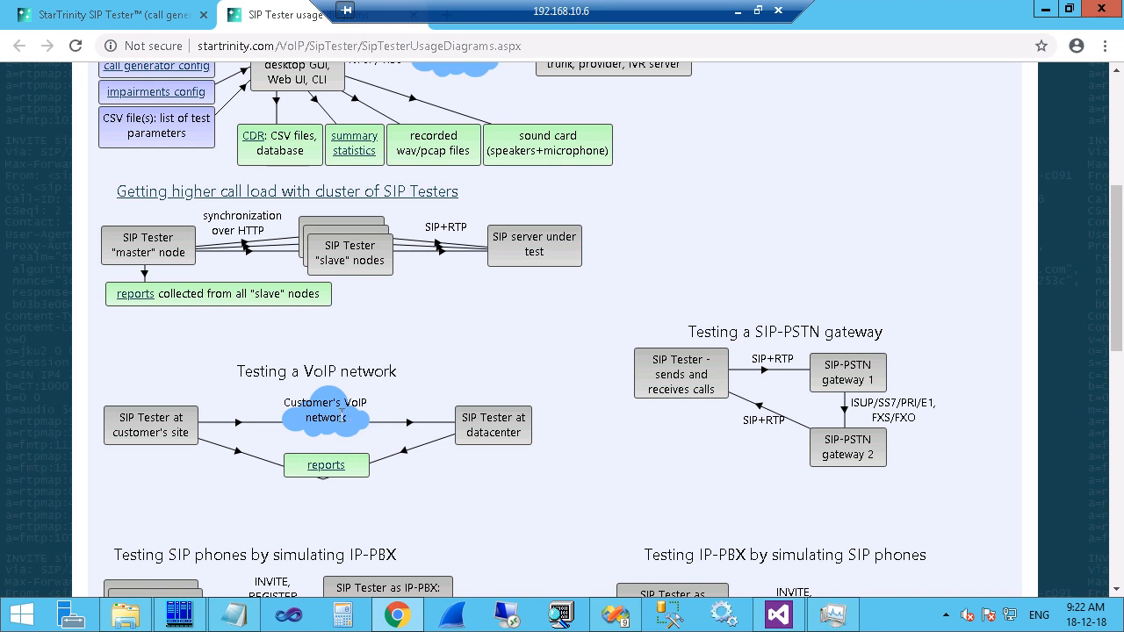
drag(286, 404, 345, 419)
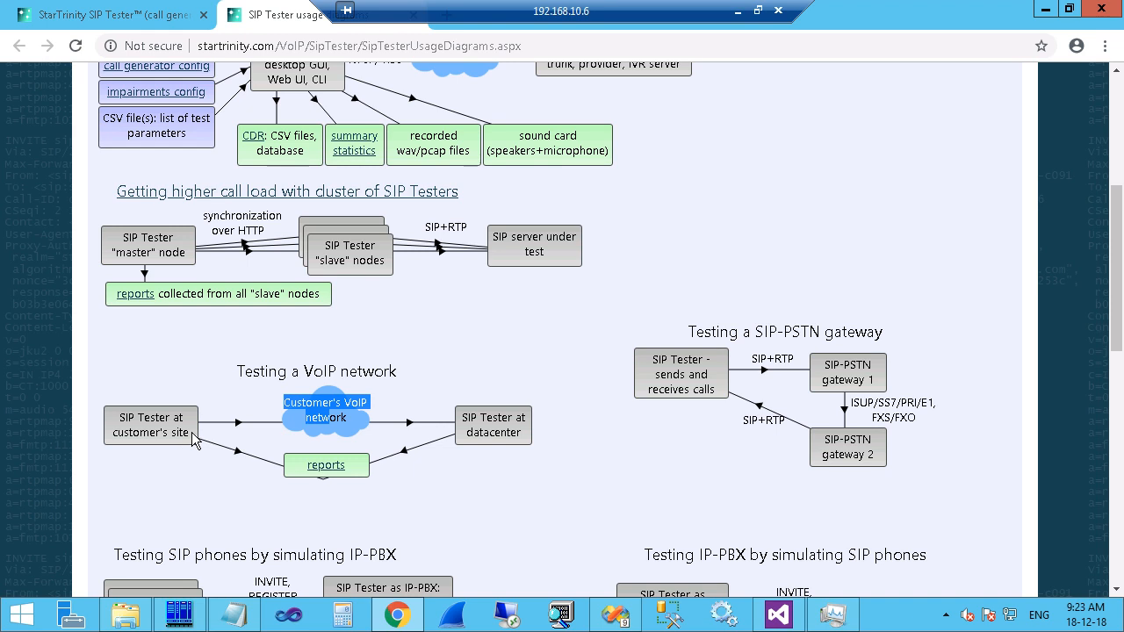
drag(187, 431, 117, 419)
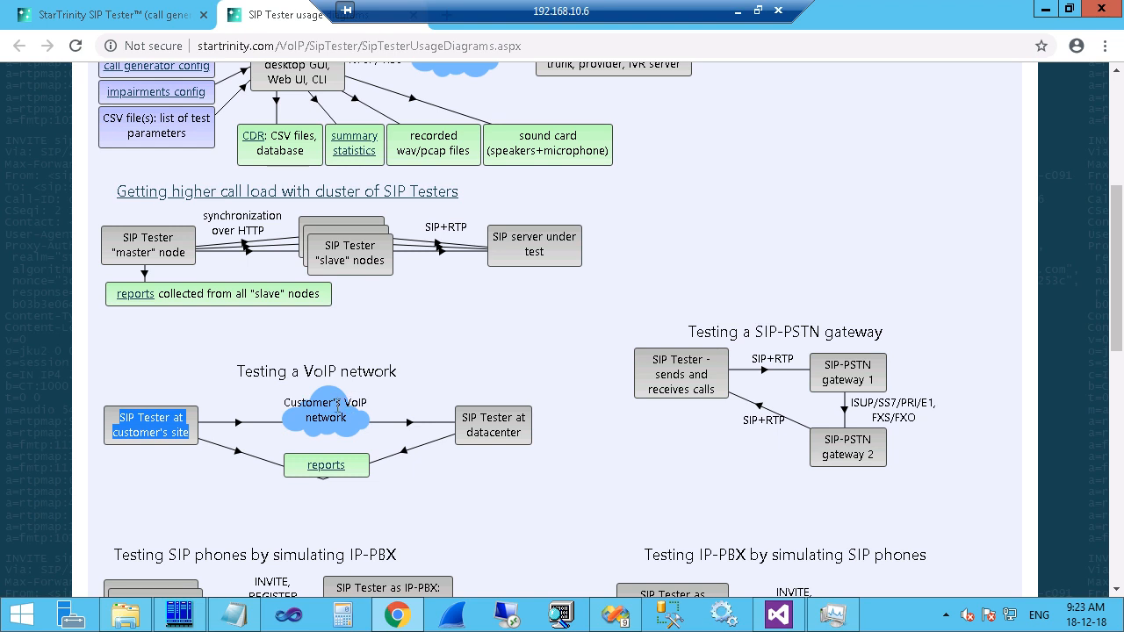
drag(287, 402, 348, 428)
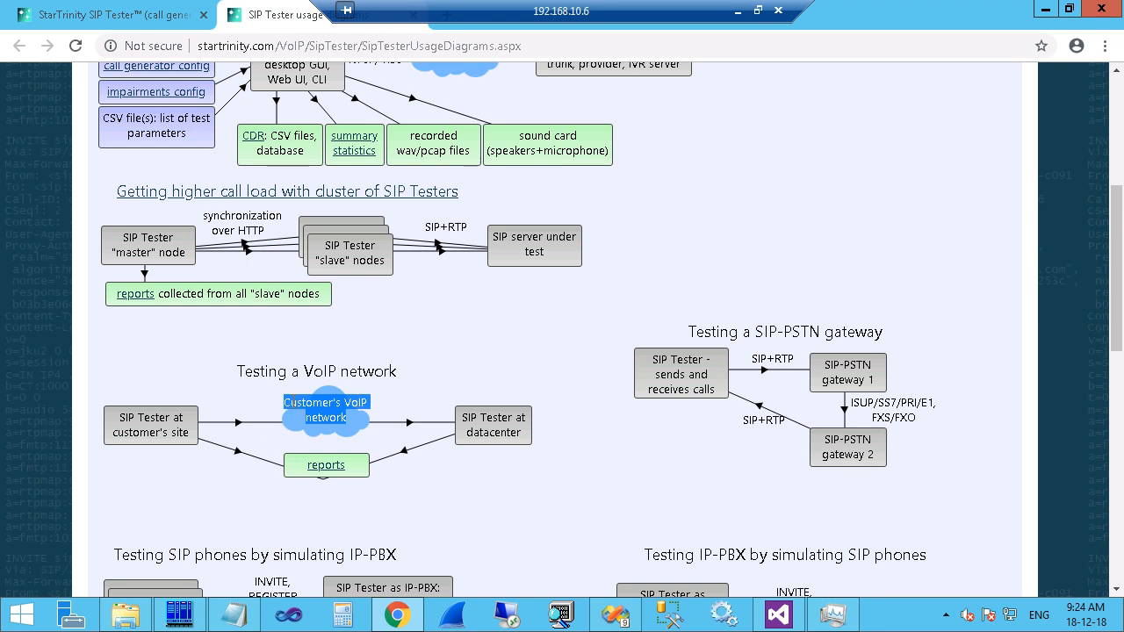
drag(283, 402, 361, 420)
- Return to the SIP Tester product page and save the ZIP download to the Desktop as siptester_latest_bin
drag(443, 4, 706, 12)
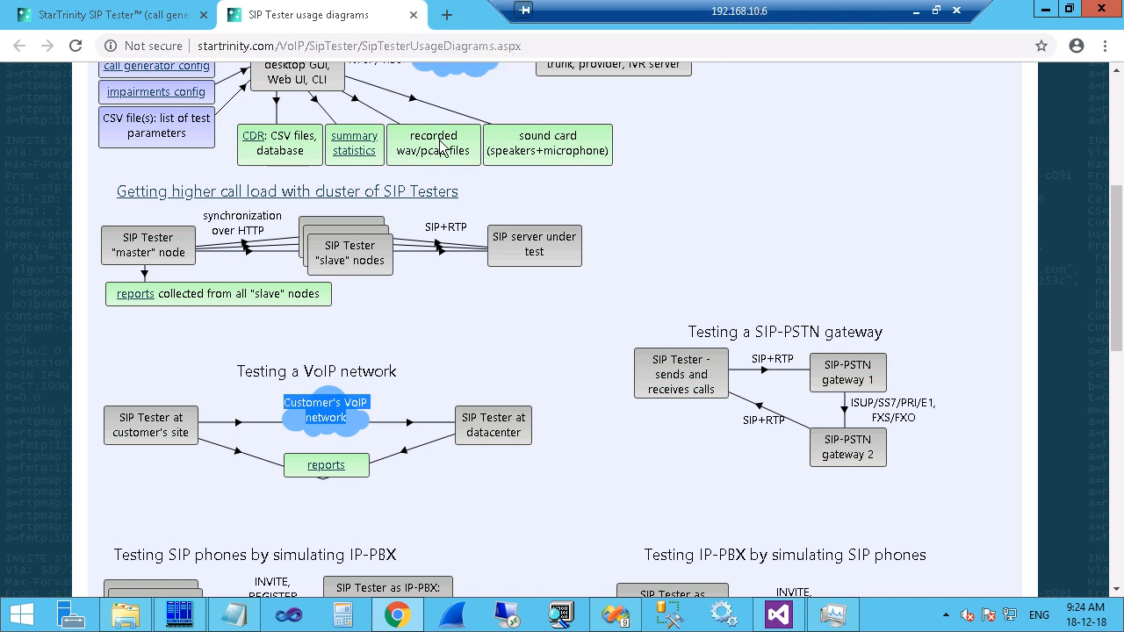
click(84, 15)
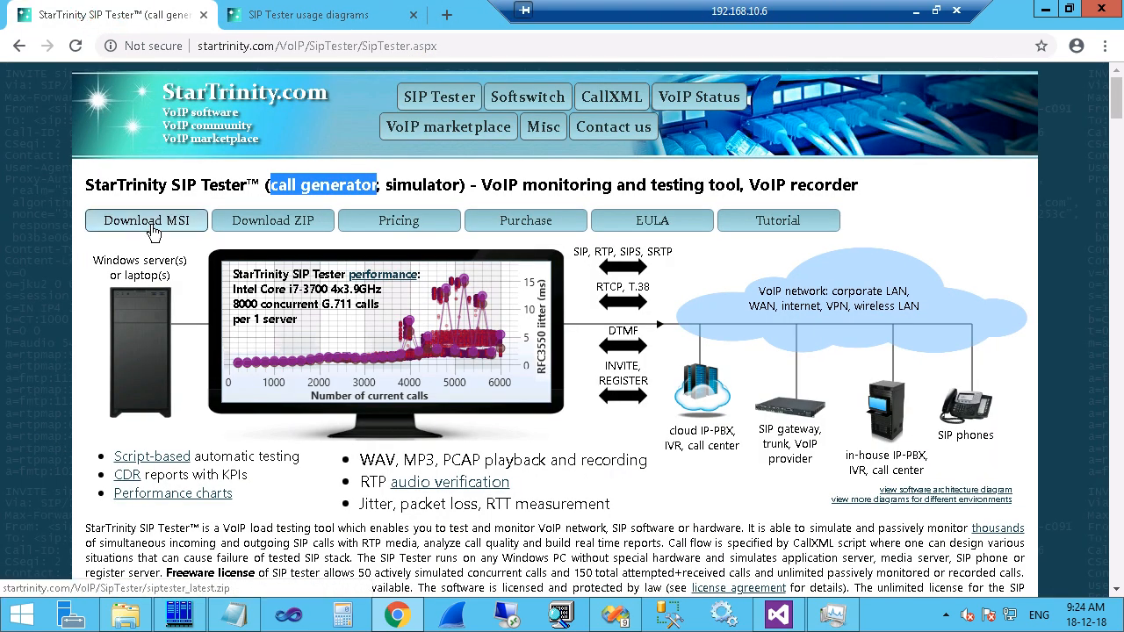
right_click(272, 222)
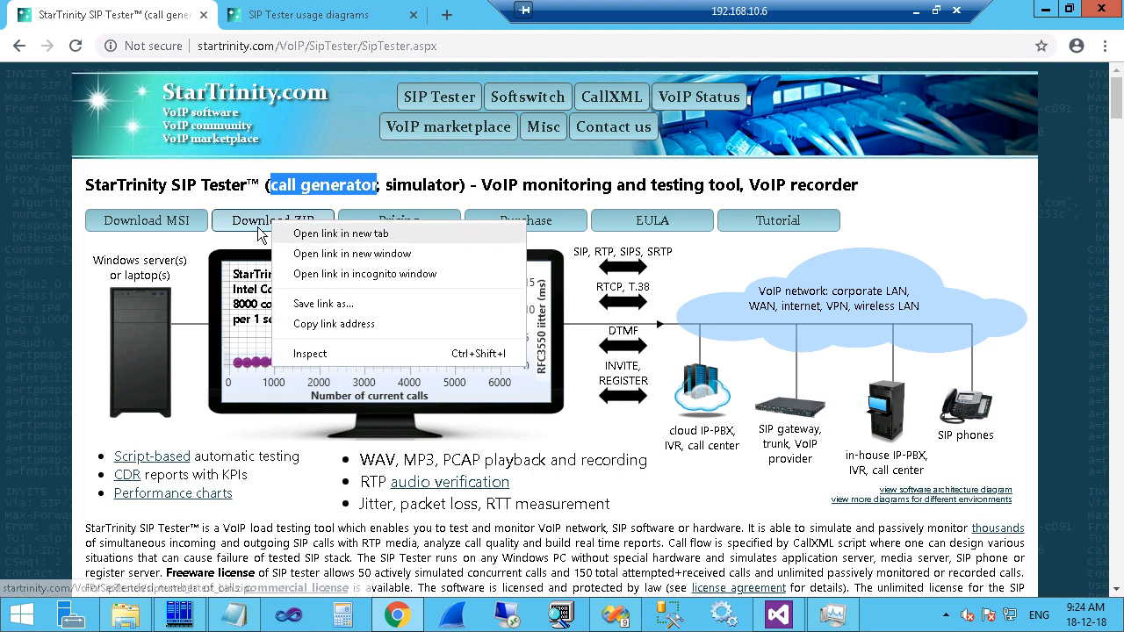
click(100, 253)
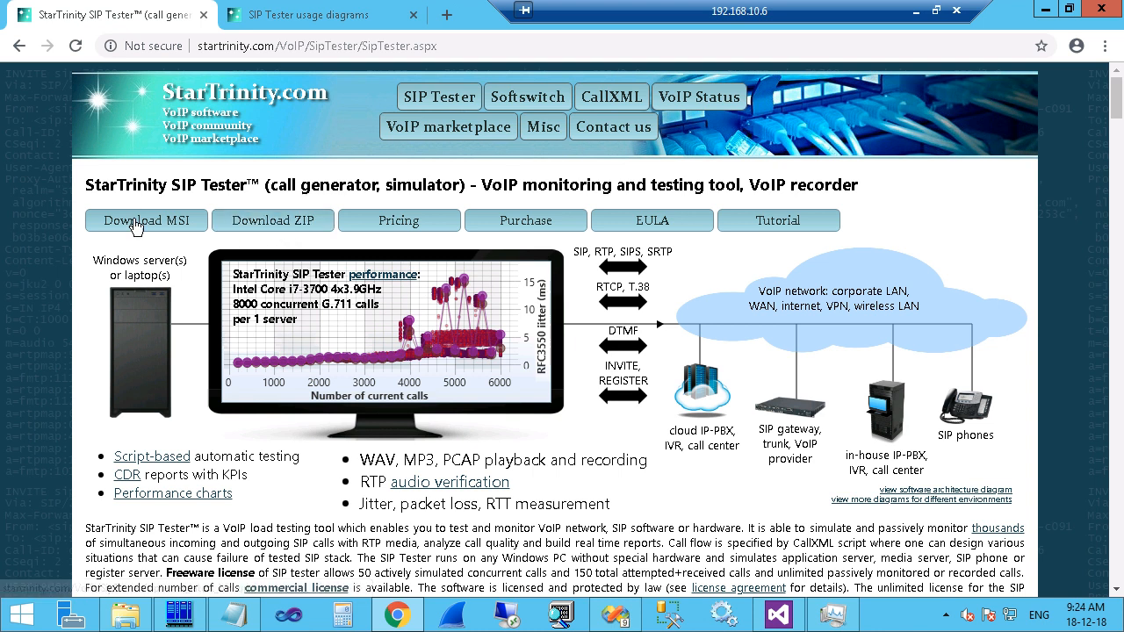
right_click(260, 226)
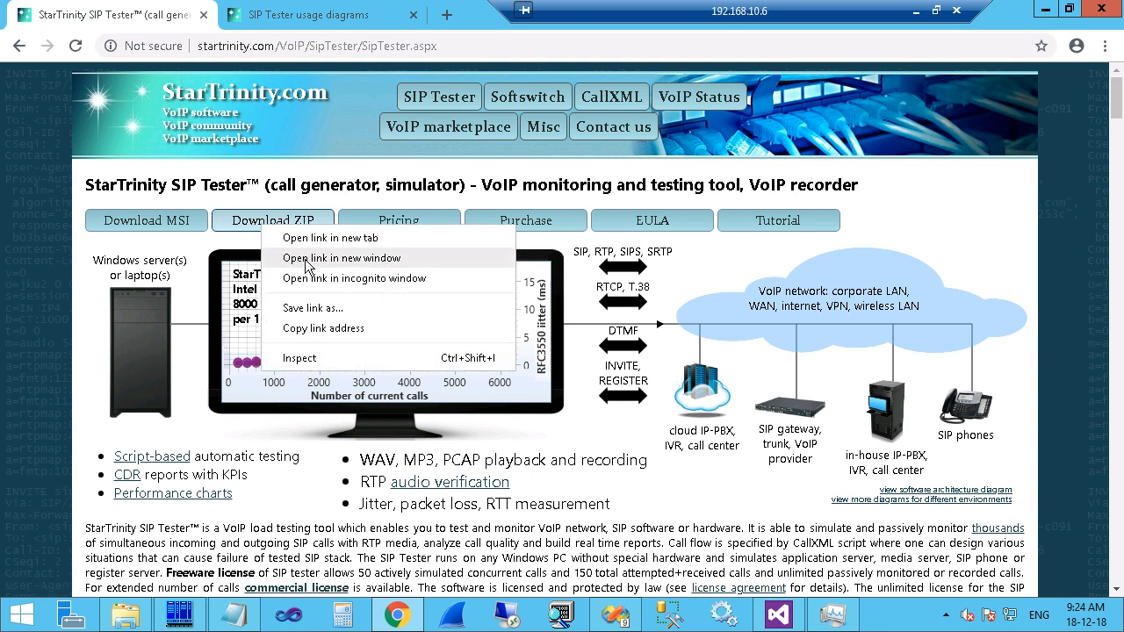
click(324, 309)
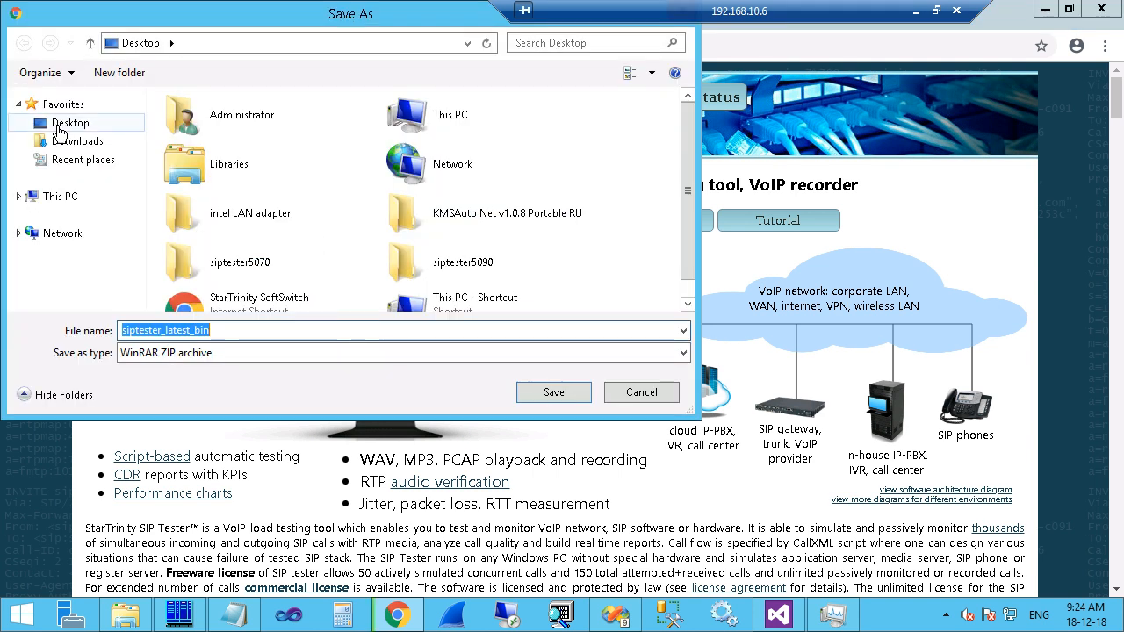
click(71, 123)
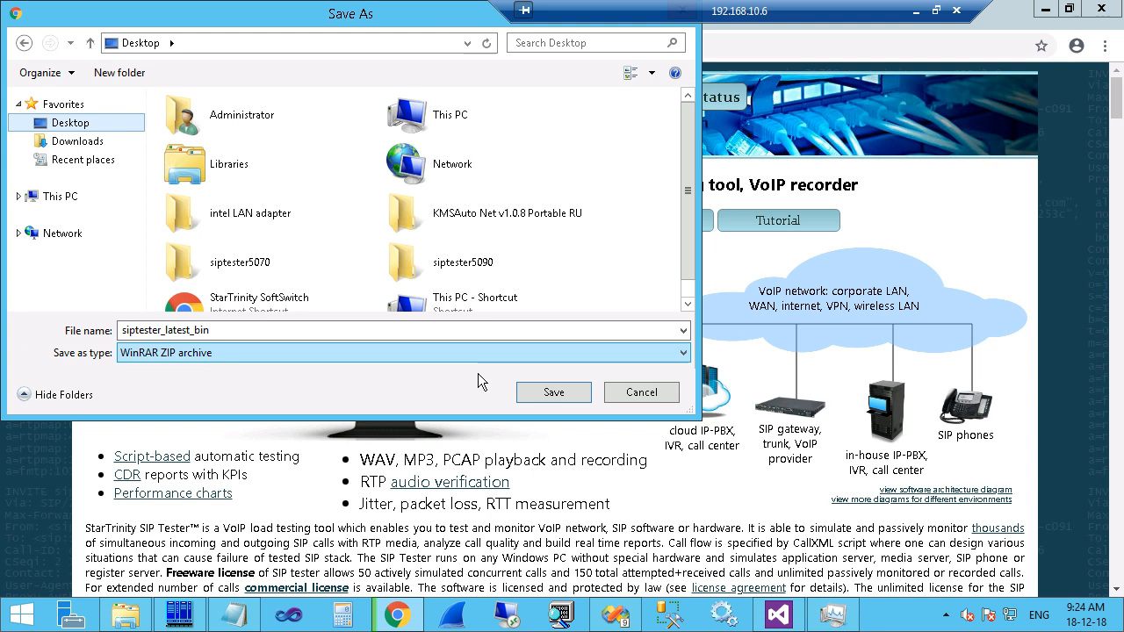
click(556, 392)
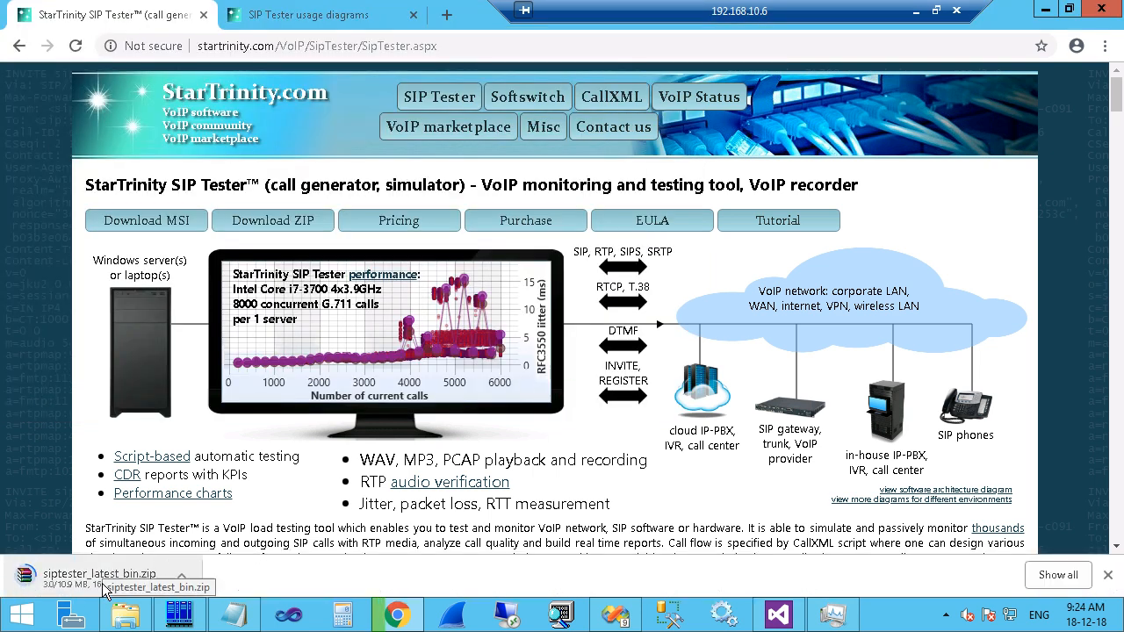
- Switch to File Explorer, open the Desktop folder and locate the siptester_latest_bin archive
click(125, 615)
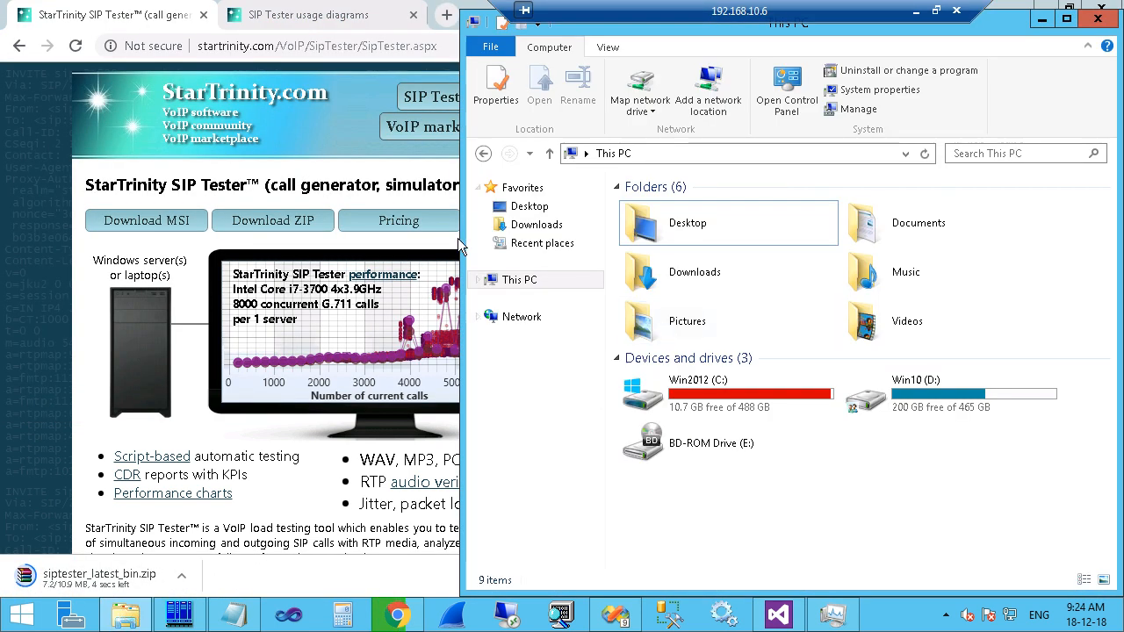
click(527, 209)
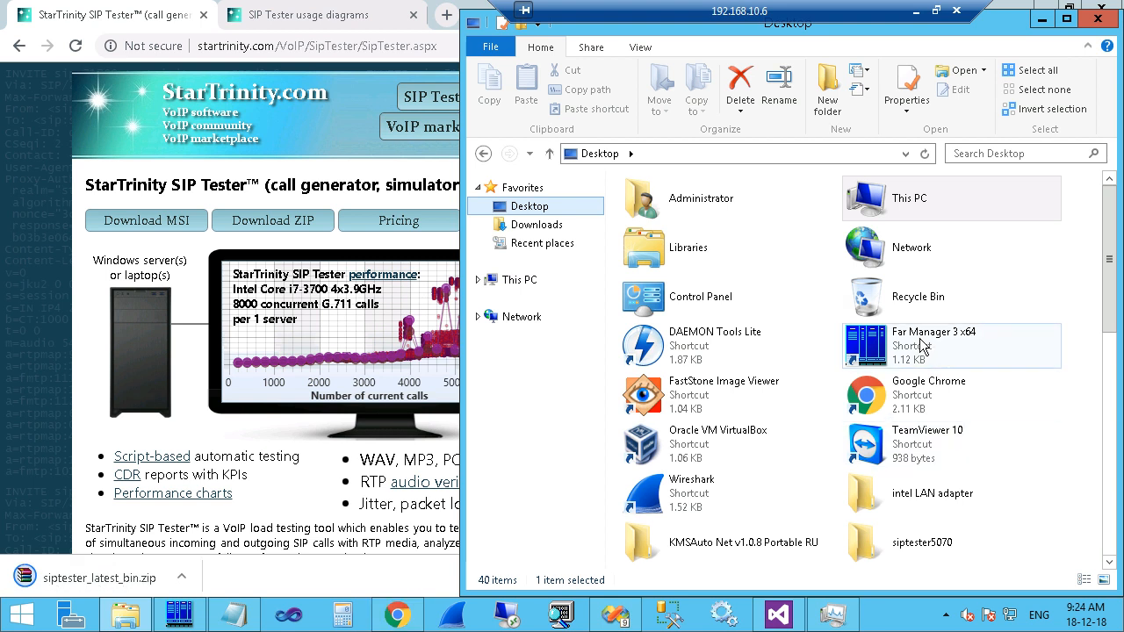
click(914, 446)
scroll(914, 446, down, 3)
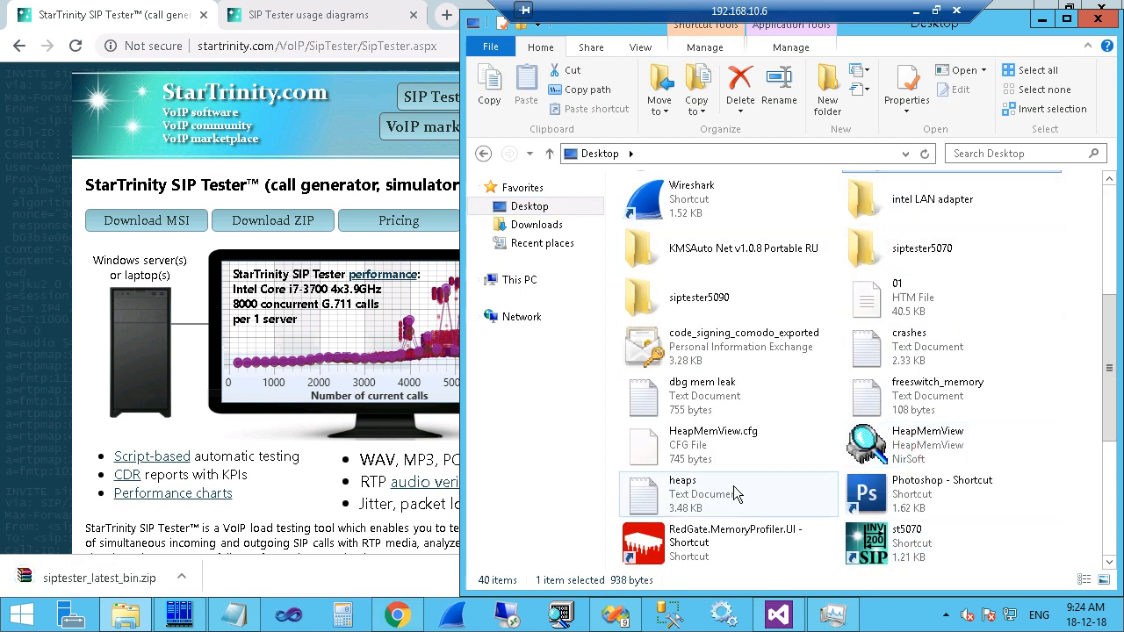
scroll(734, 486, down, 3)
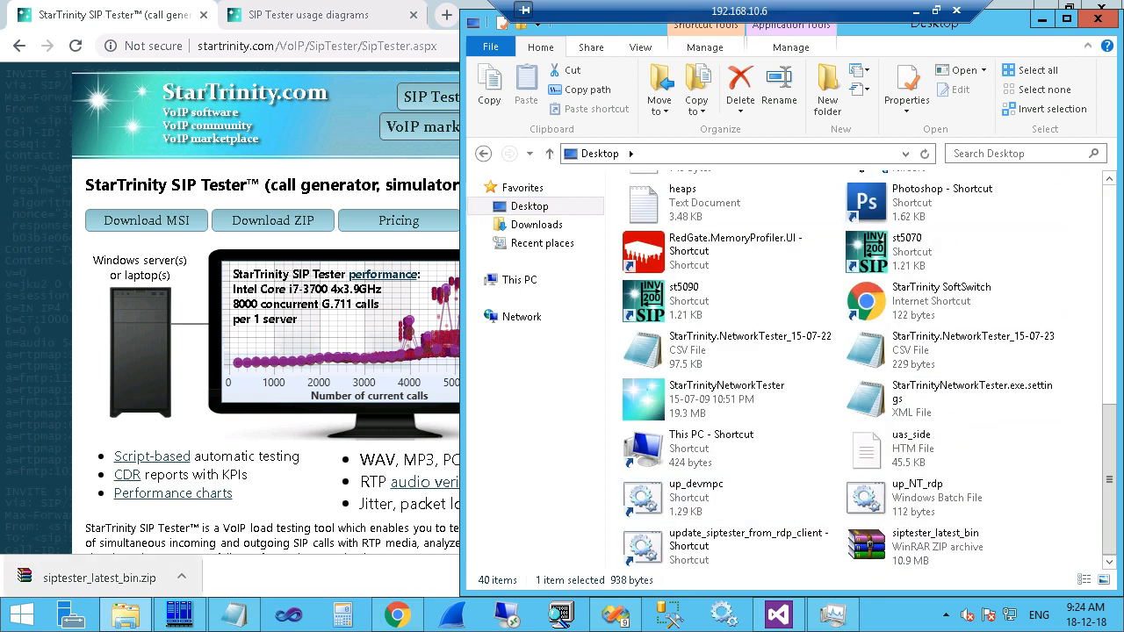
- Open the downloaded siptester_latest_bin.zip in WinRAR, dismiss the licence reminder and move the archive window fully into view
click(183, 579)
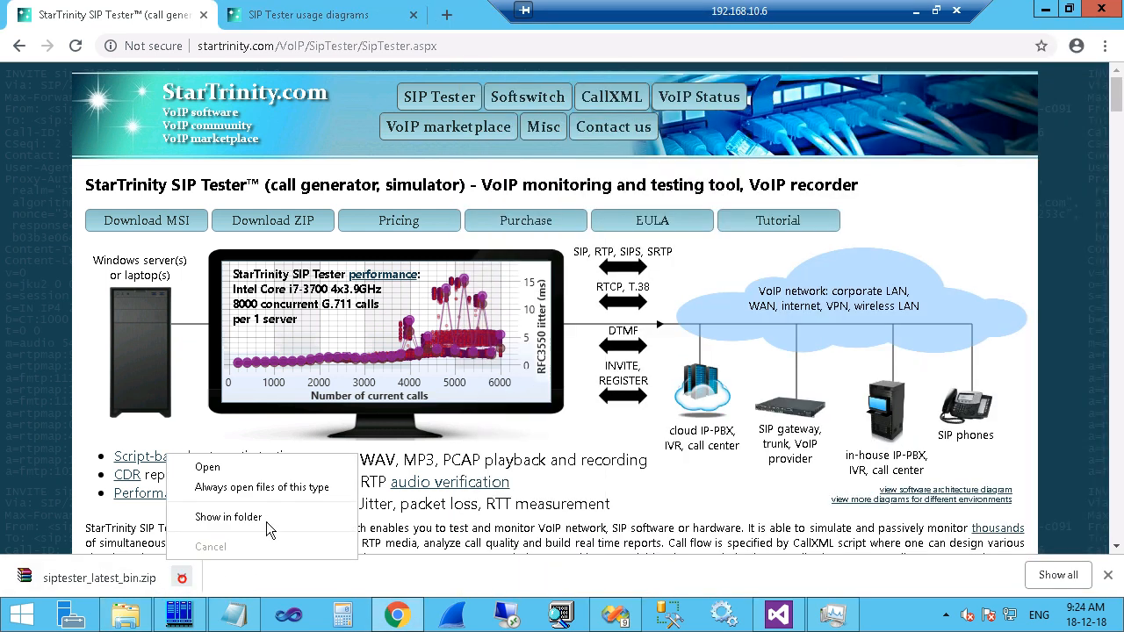
click(215, 468)
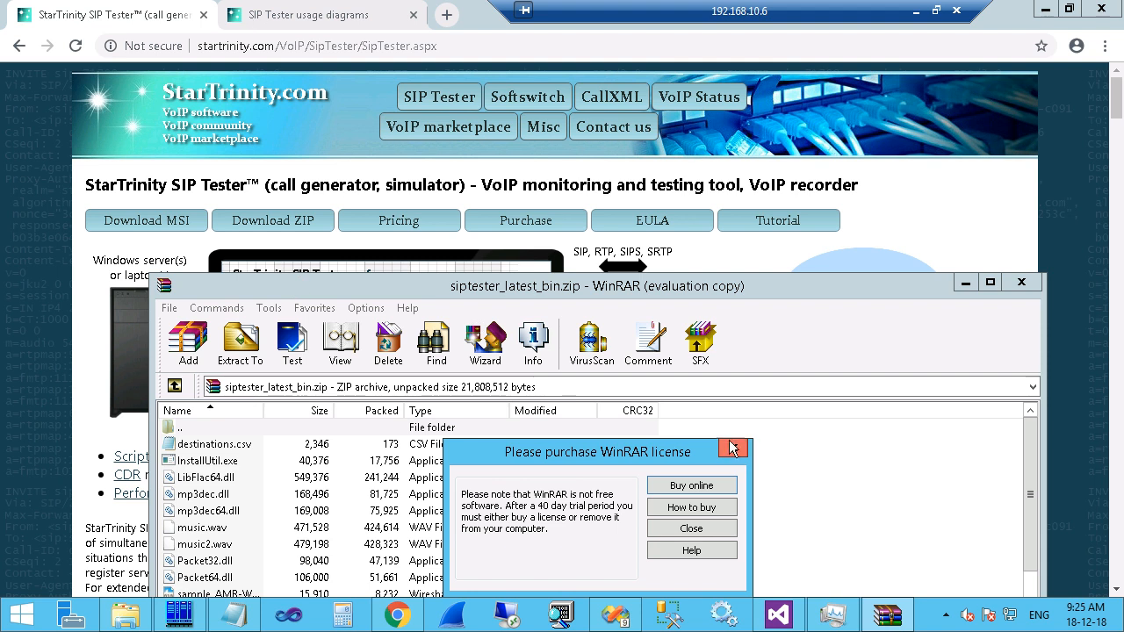
click(733, 448)
drag(749, 283, 626, 43)
- Create a new folder named "sip tester 6000" on the Desktop in File Explorer
click(126, 615)
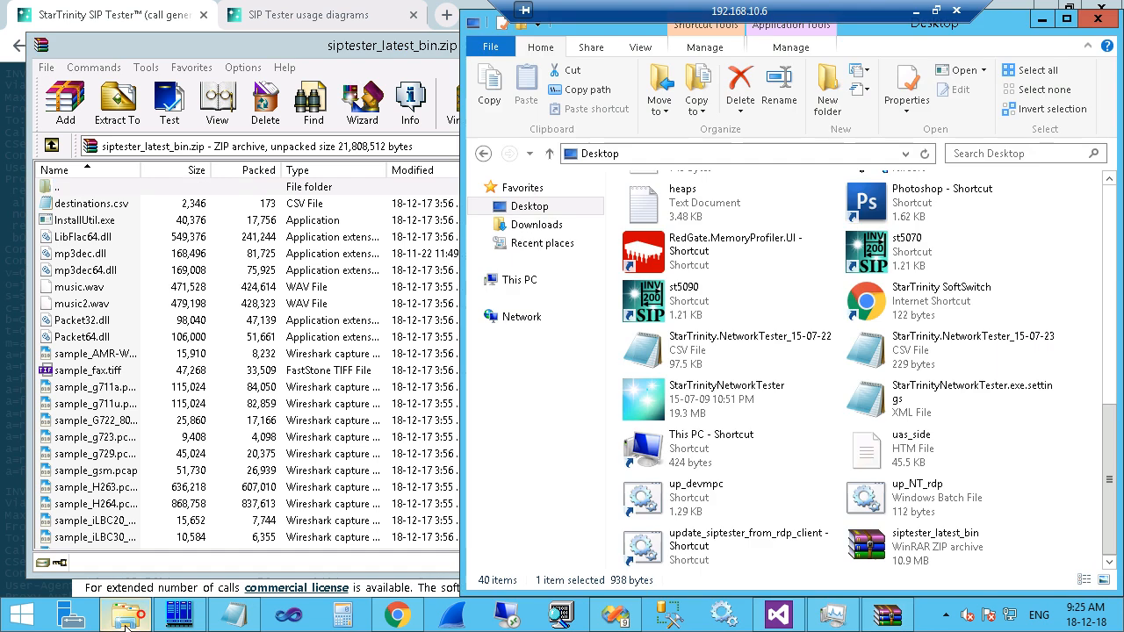
right_click(972, 256)
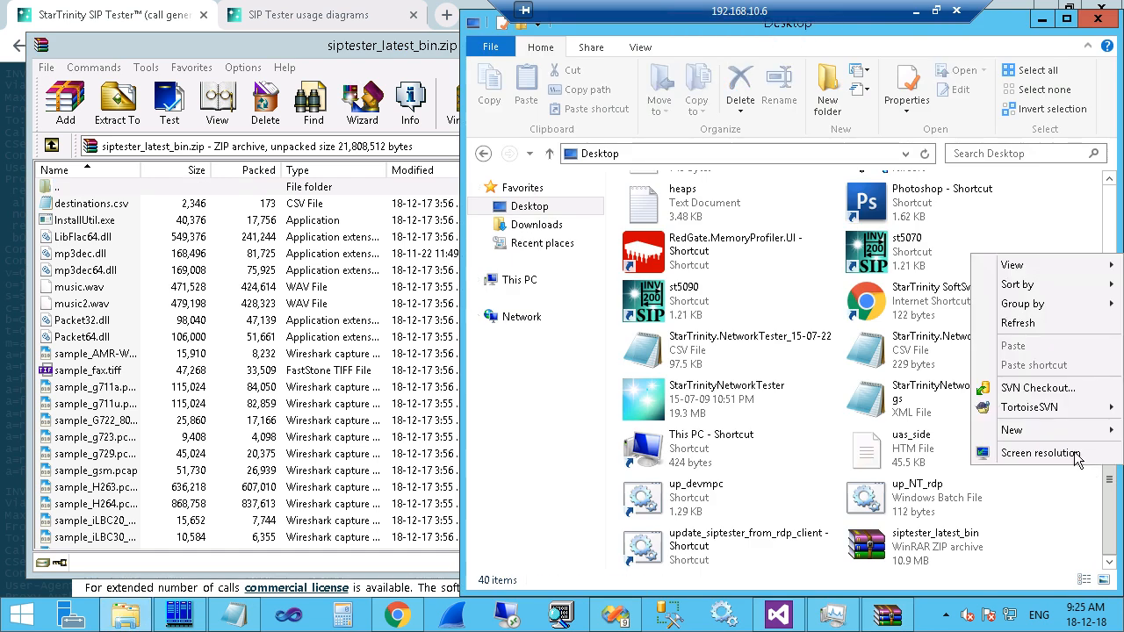
mouse_move(1024, 430)
click(838, 429)
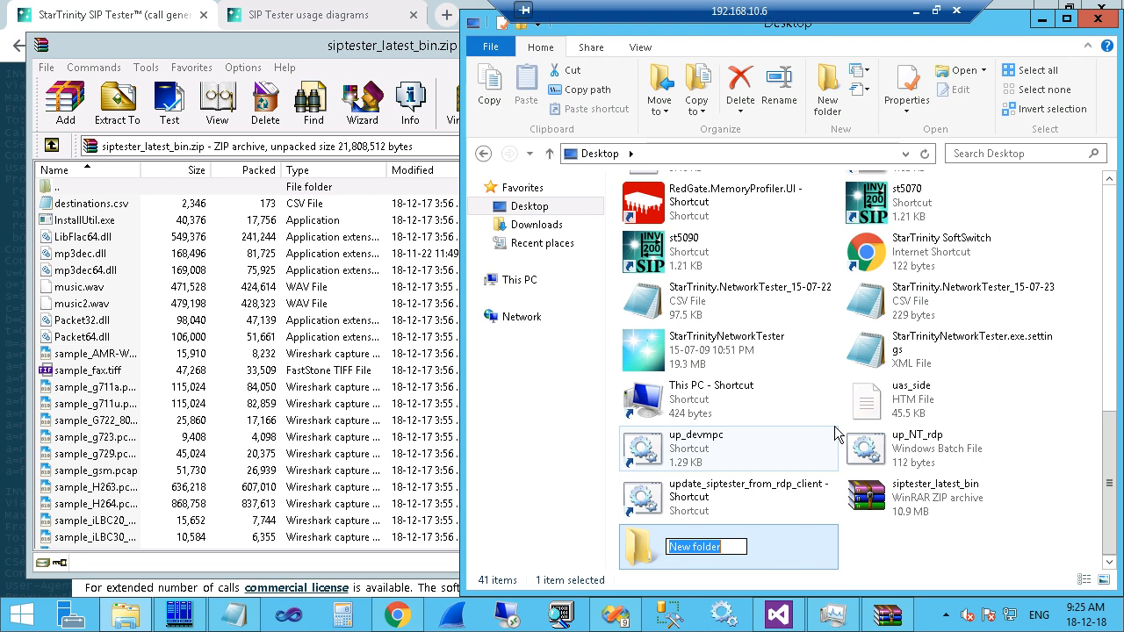
text(sip tester)
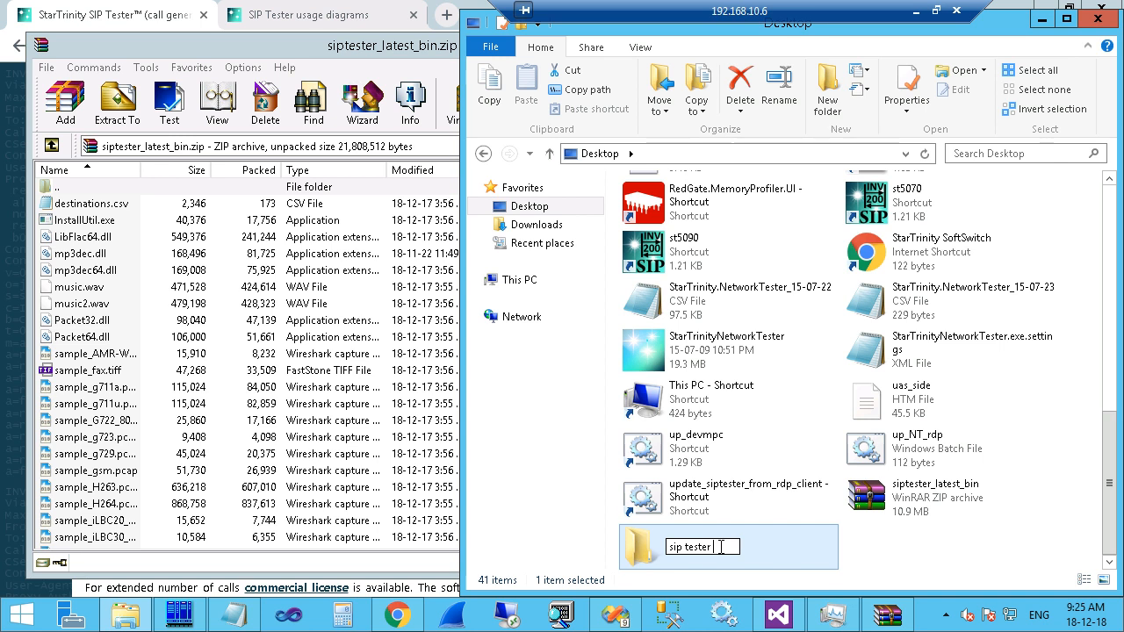
text(6000)
key(Return)
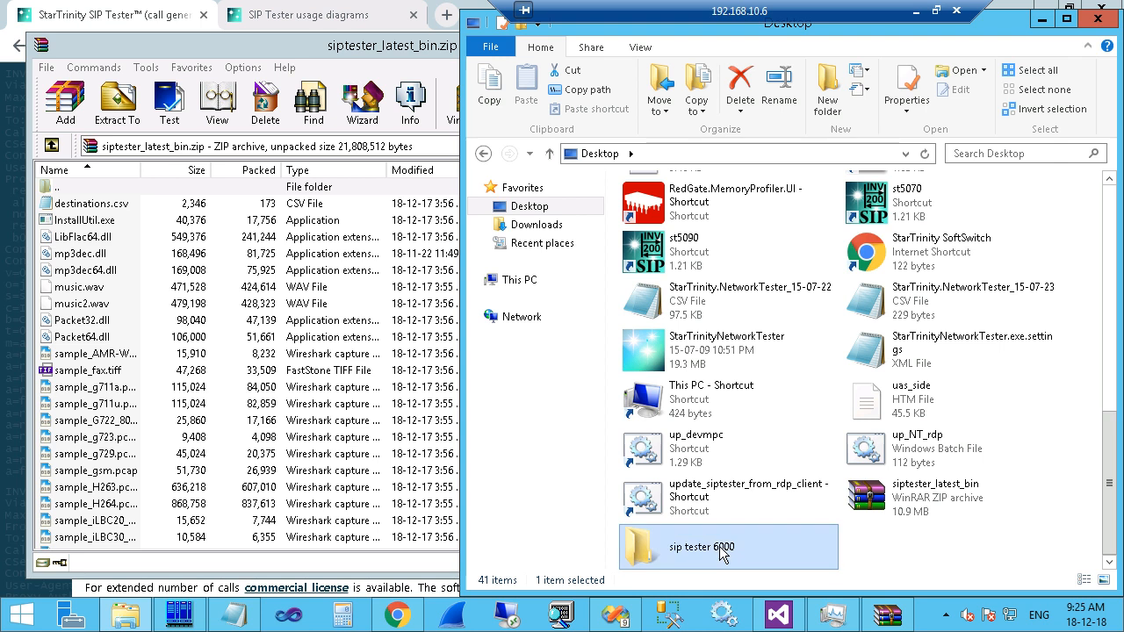
- Open the "sip tester 6000" folder and copy all files from the WinRAR archive into it
double_click(719, 547)
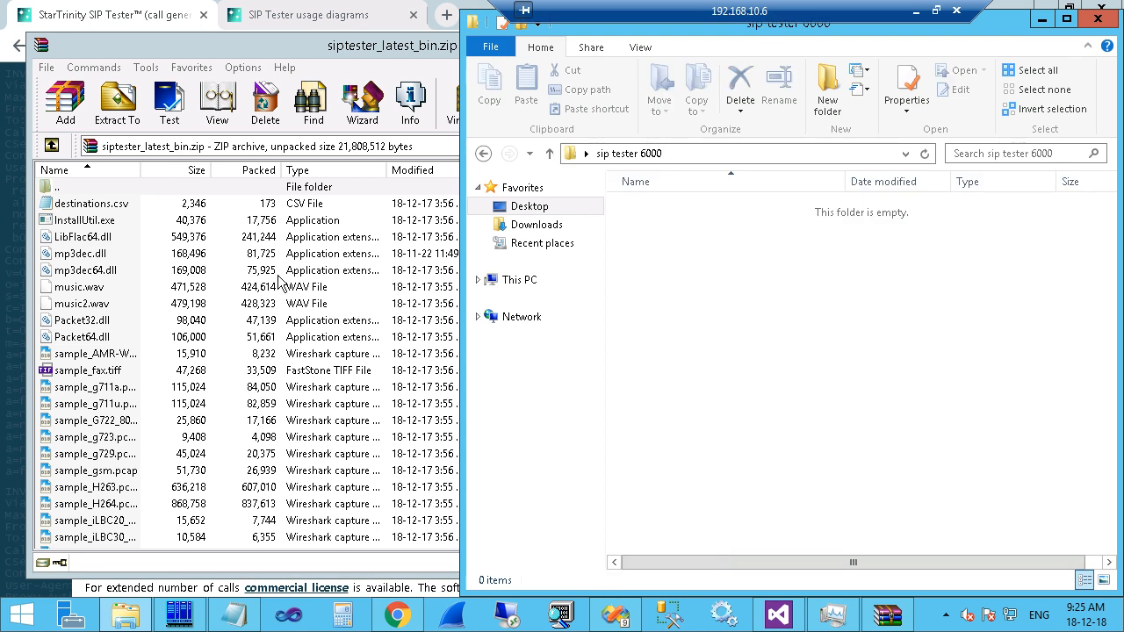
click(126, 325)
key(ctrl+a)
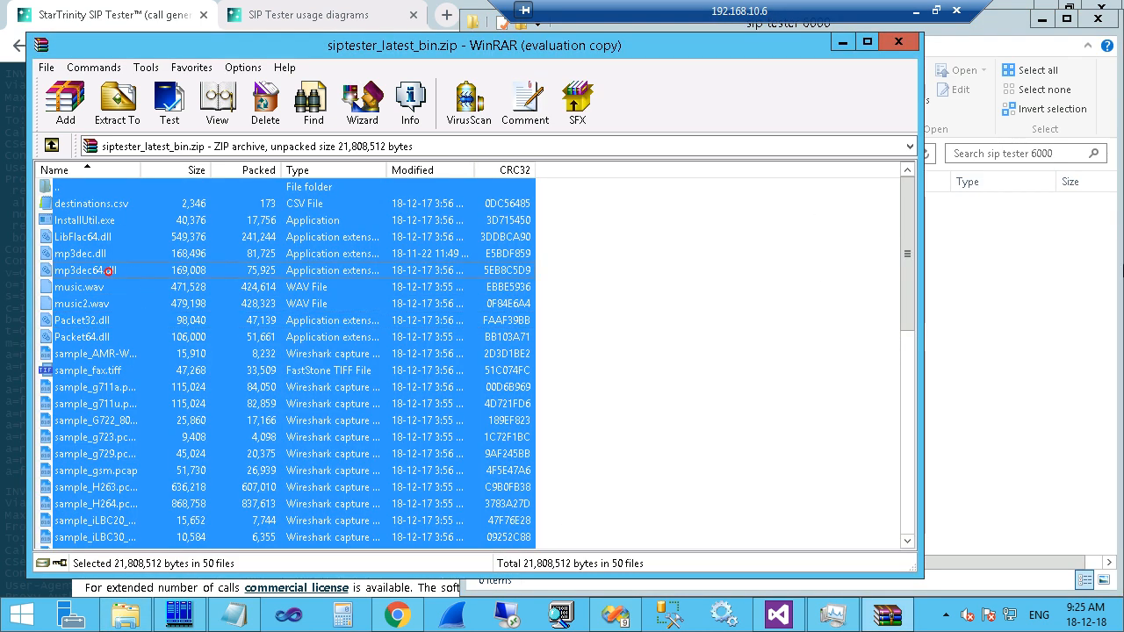
click(1051, 287)
key(ctrl+v)
- Locate and select the StarTrinity.SIPTester application among the extracted files
click(730, 281)
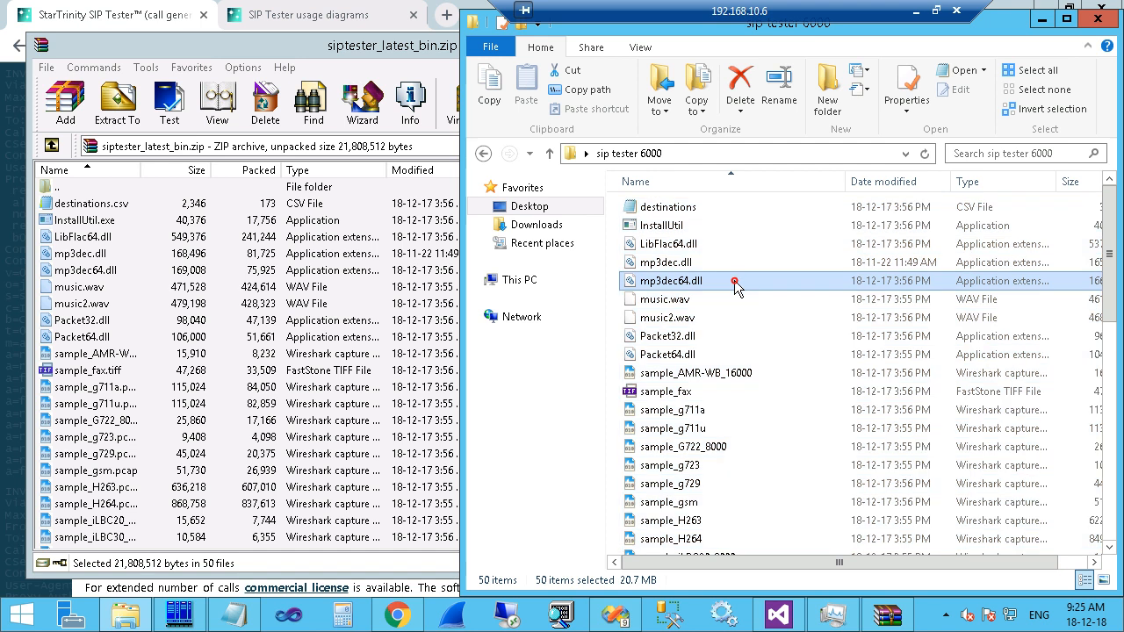
scroll(732, 298, down, 6)
scroll(730, 298, down, 5)
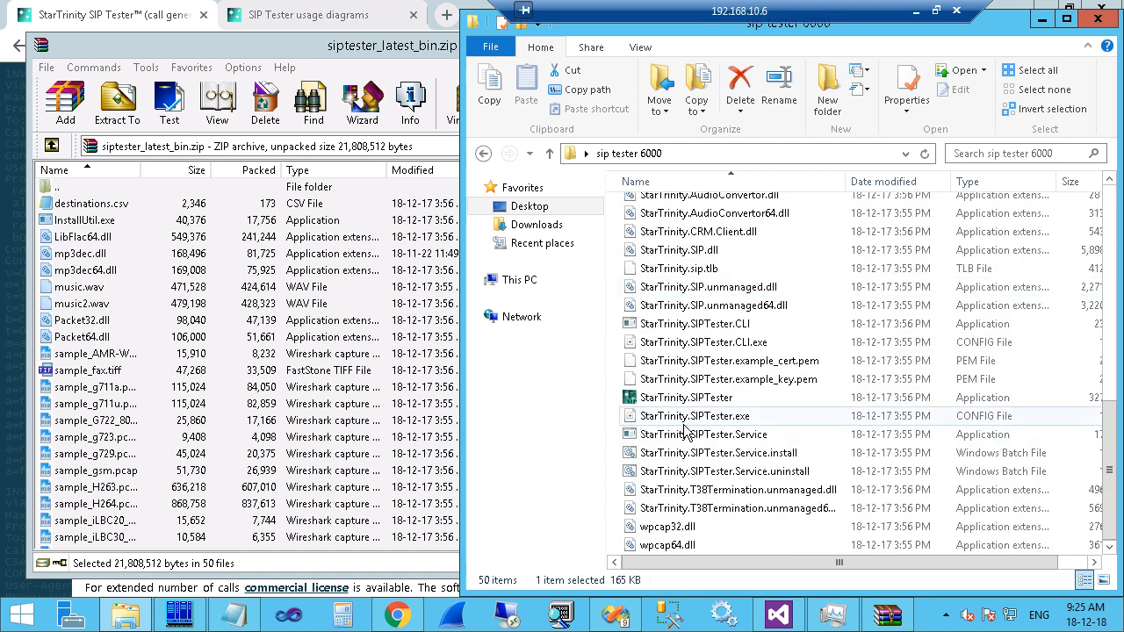
click(720, 490)
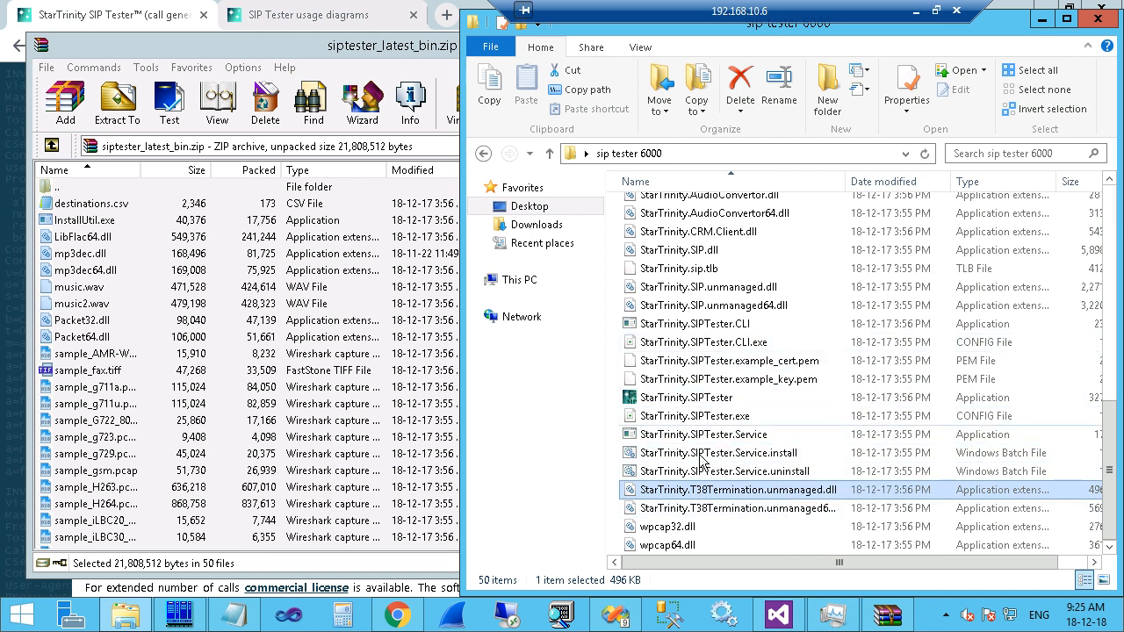
click(676, 402)
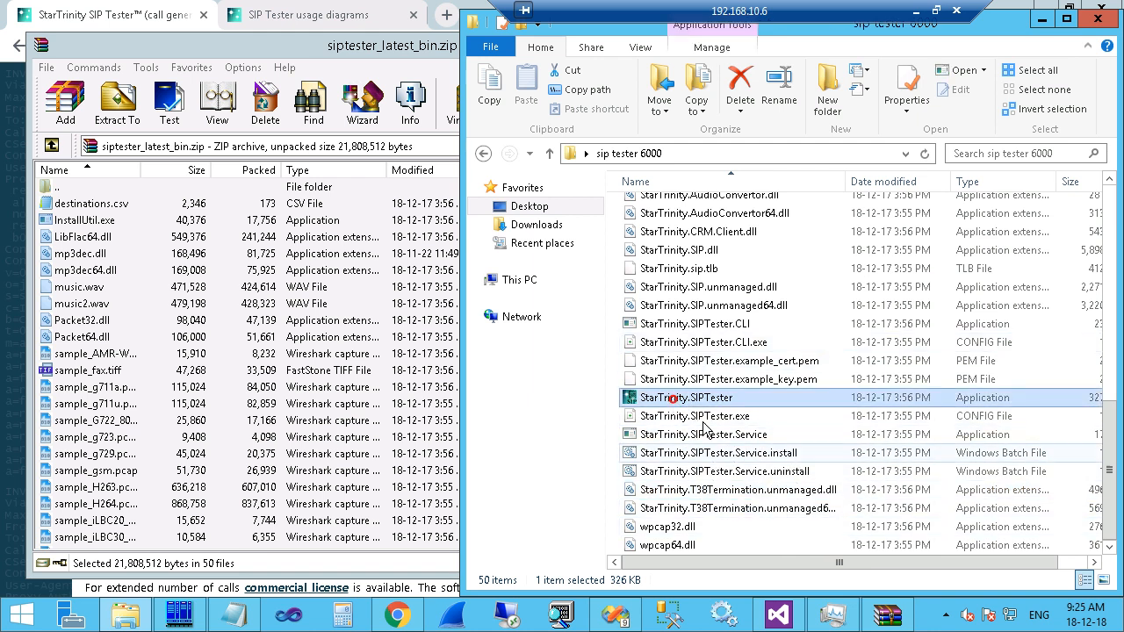
- Launch StarTrinity SIP Tester and display the incoming calls handling options, highlighting the base SIP port
double_click(714, 401)
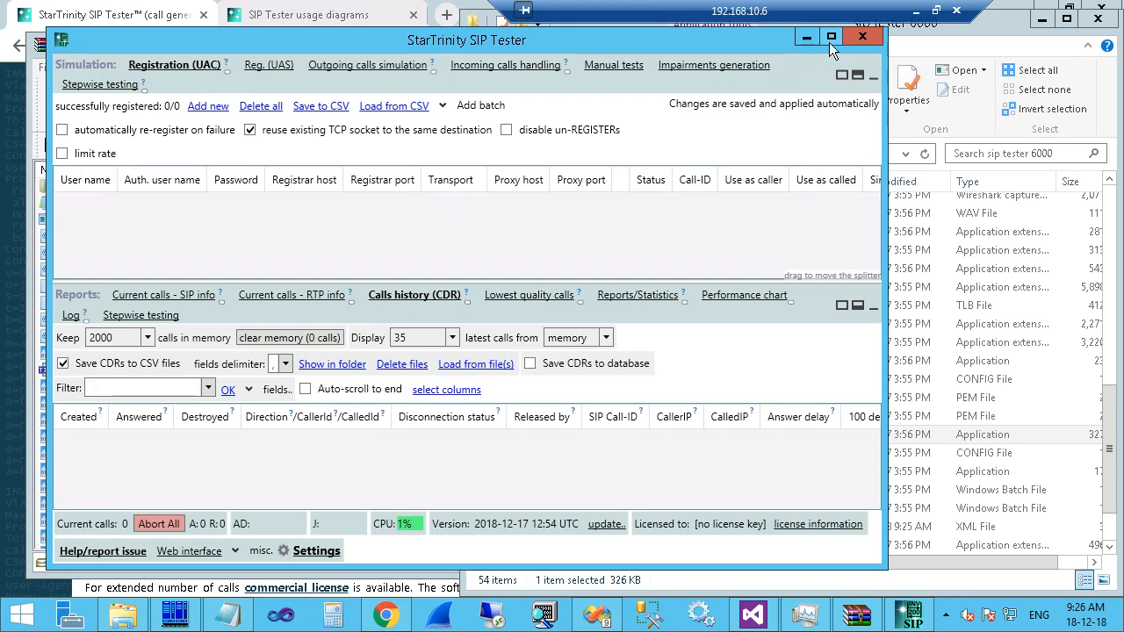
click(955, 436)
click(344, 236)
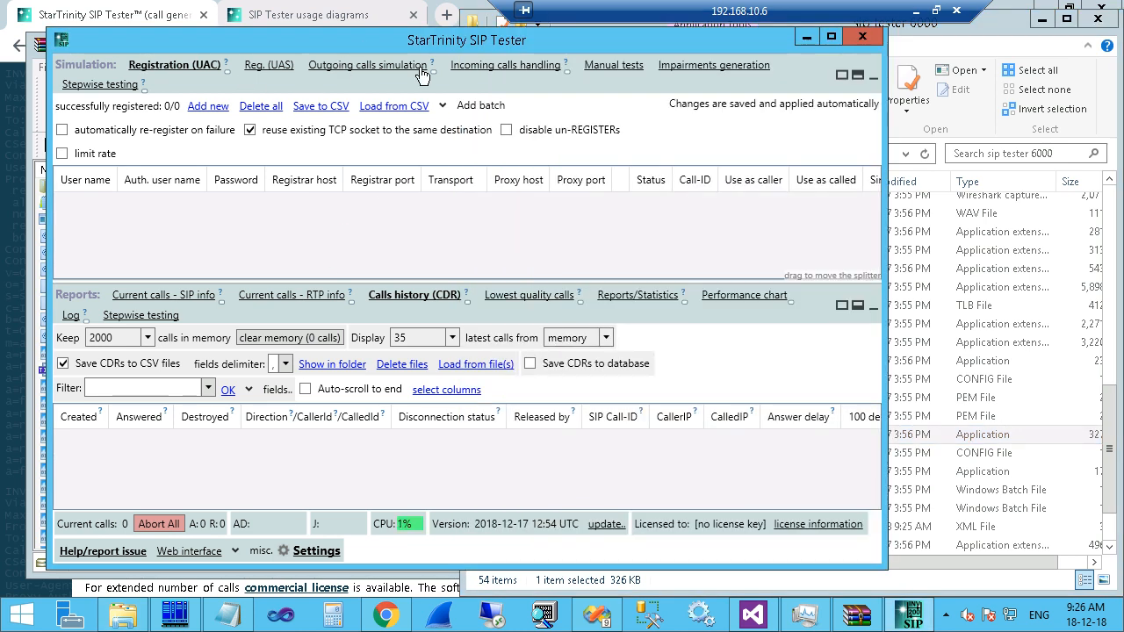
click(509, 69)
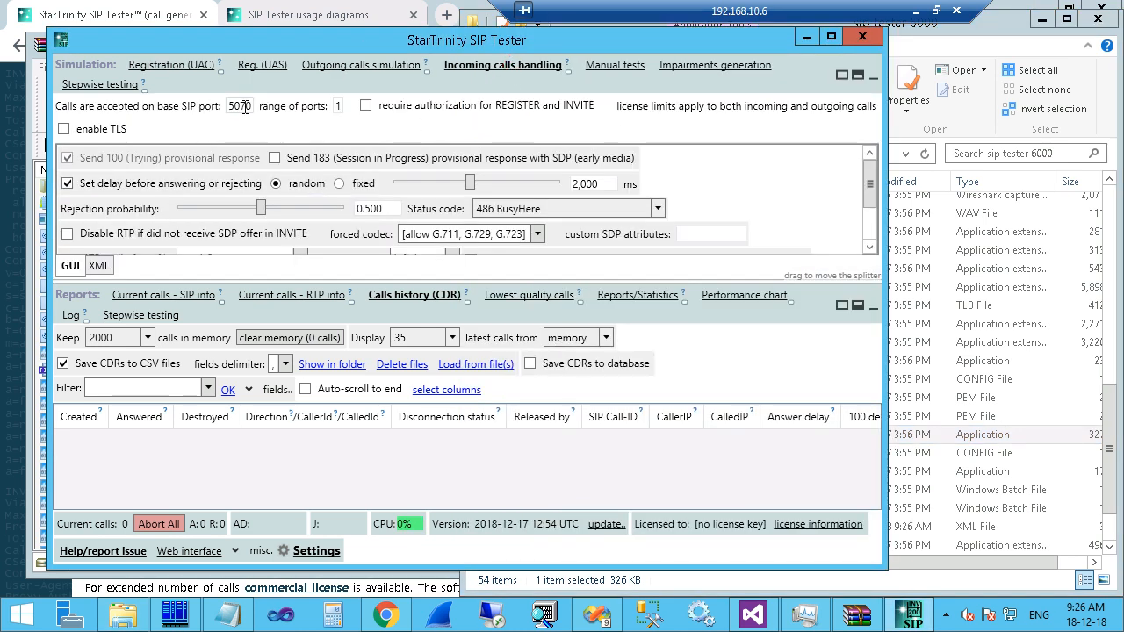
drag(228, 107, 251, 111)
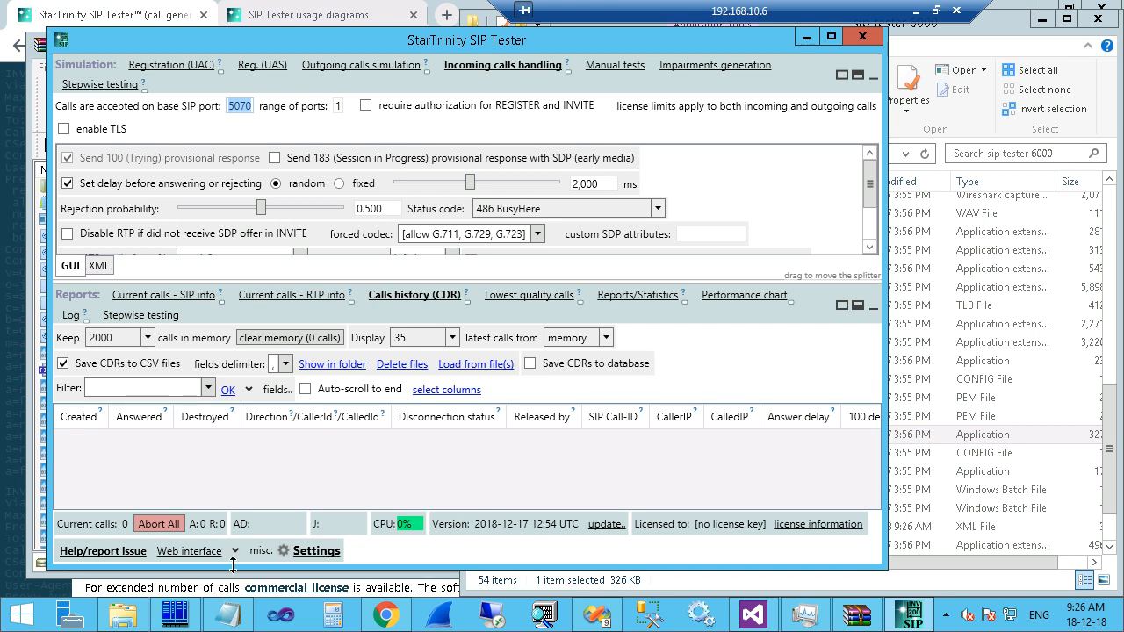
- Find the LocalSIPPort setting by searching for "localsipp", set its value to 6000 and restart SIP Tester
click(322, 551)
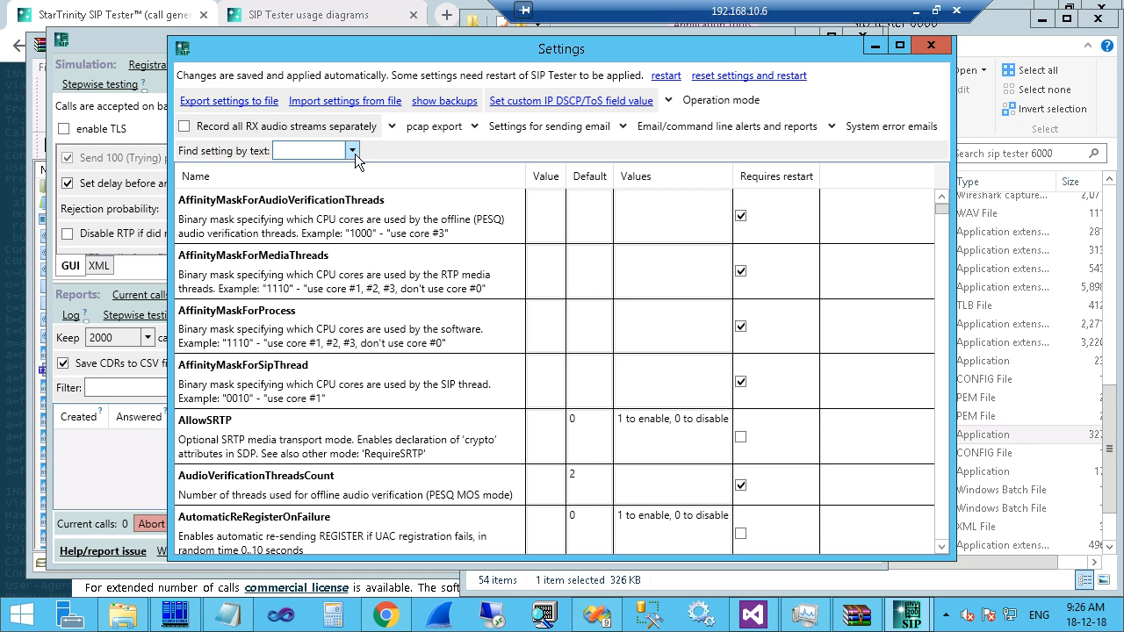
text(localsip)
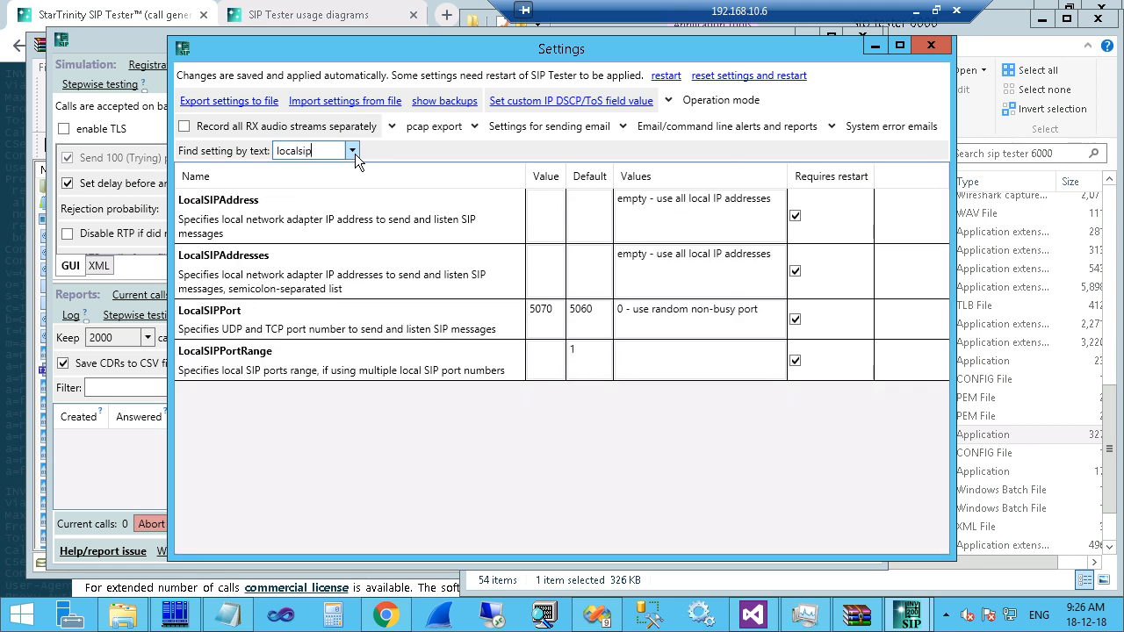
text(p)
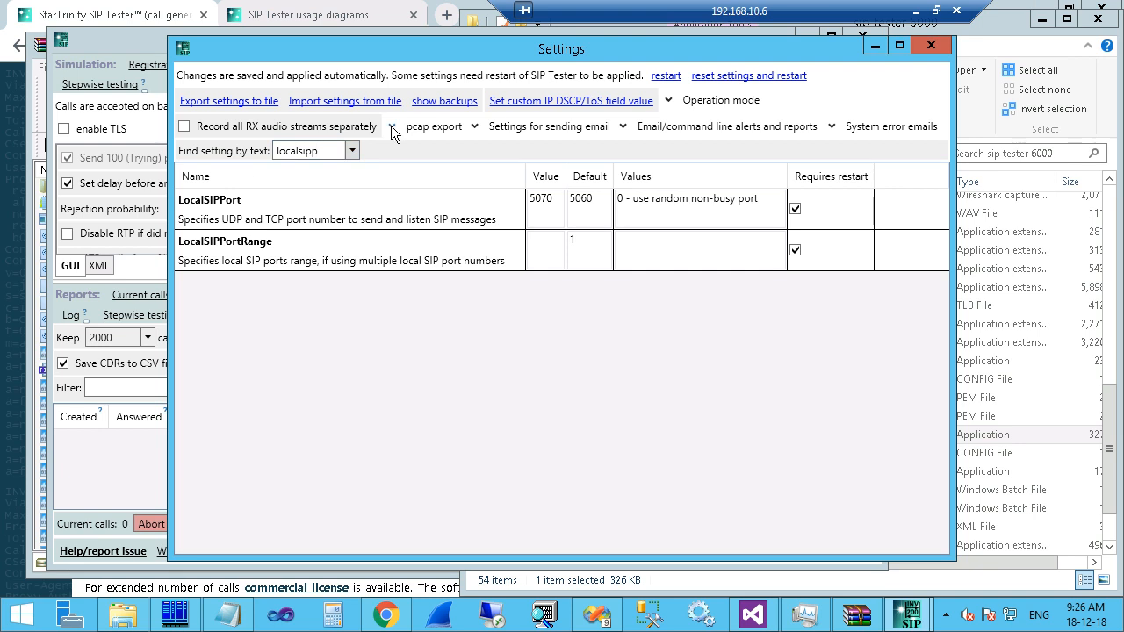
drag(323, 154, 250, 156)
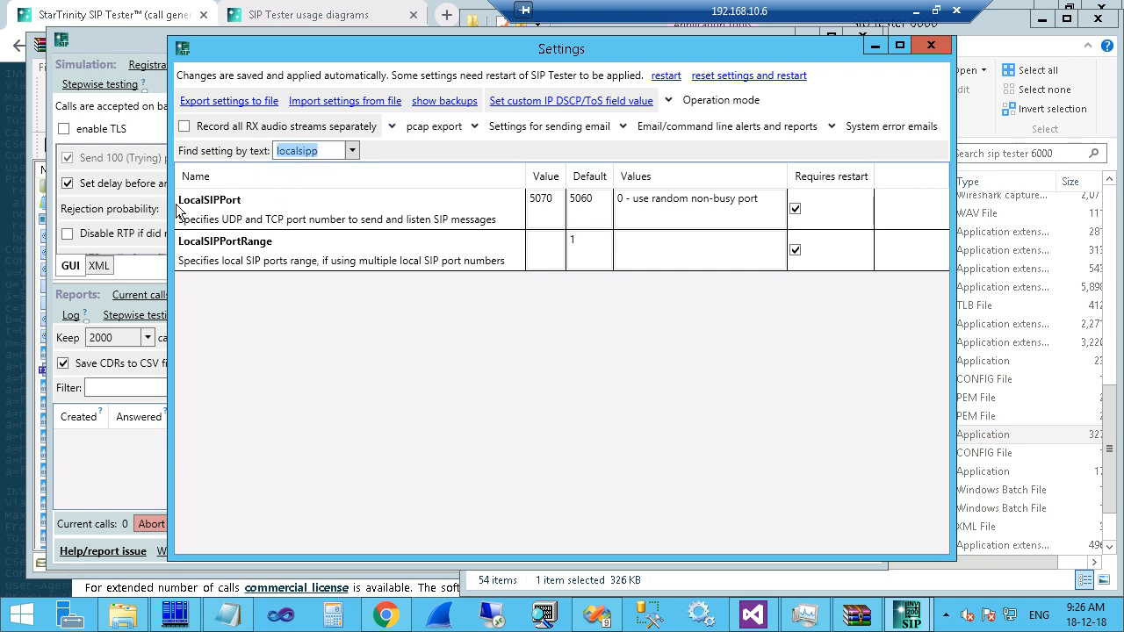
double_click(551, 199)
text(600)
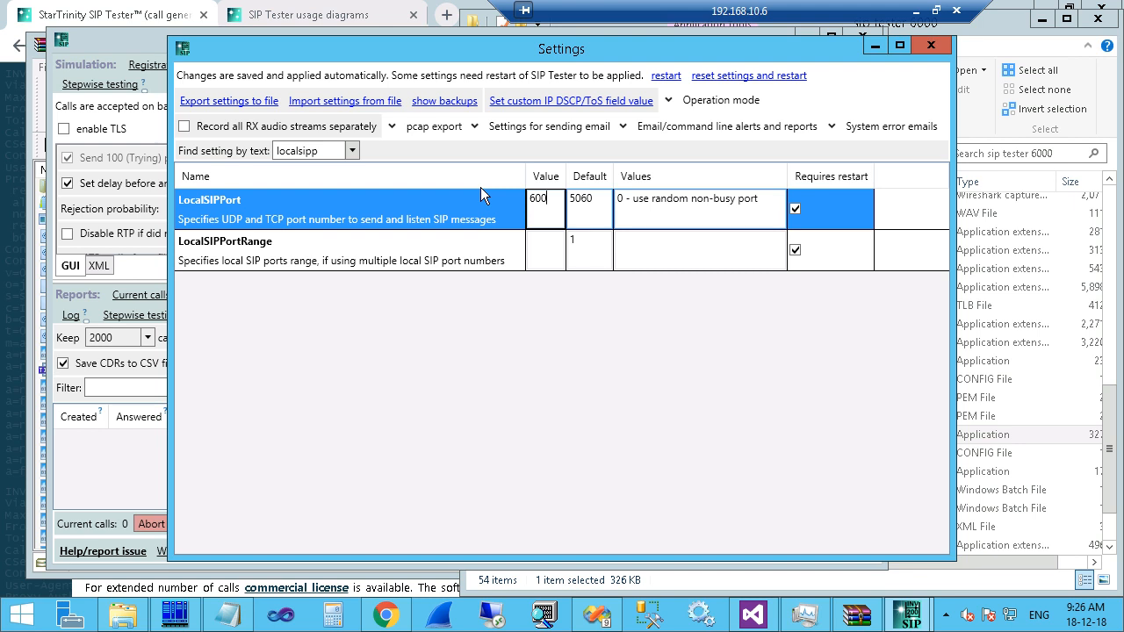
text(0)
click(585, 205)
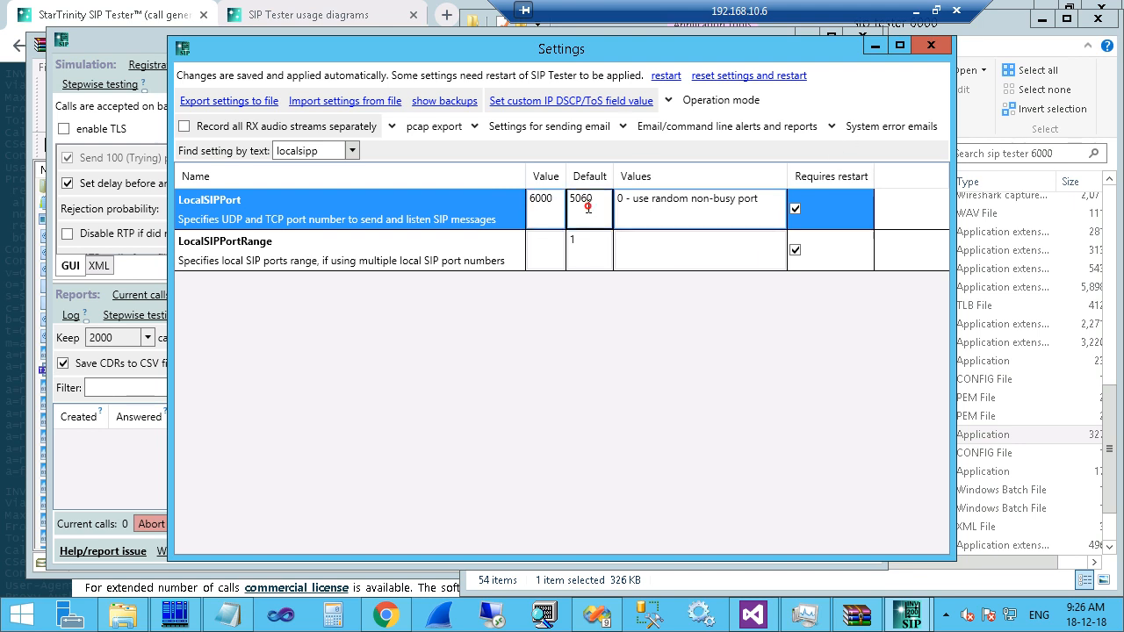
click(665, 77)
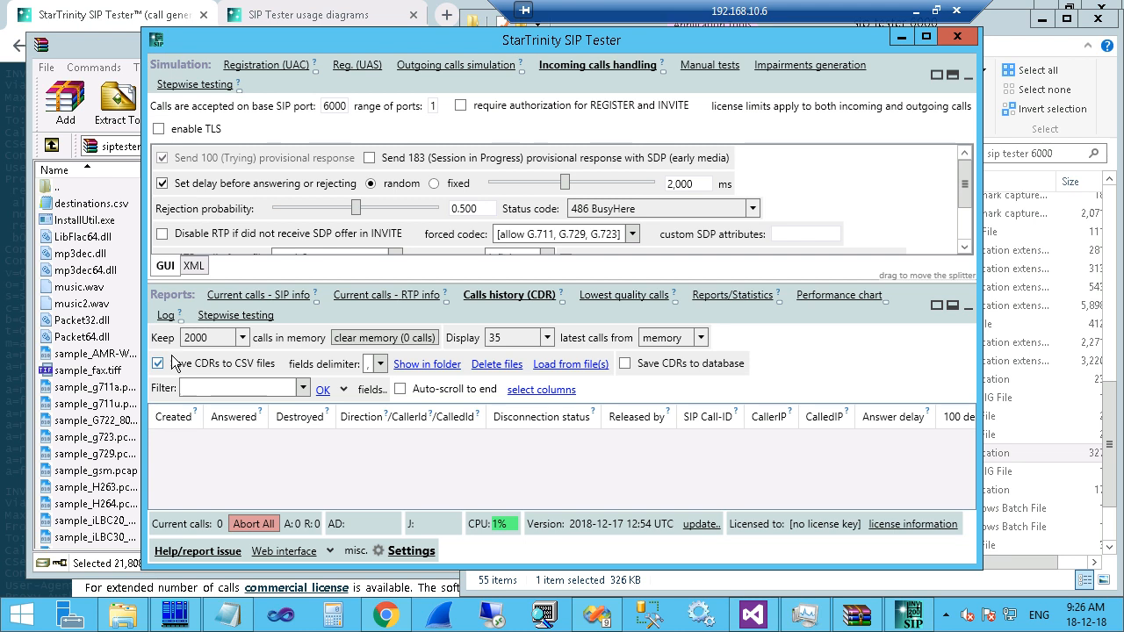
- Browse the full list of settings down to the SaveSipPacketsToDisk parameters and close the Settings window
click(411, 551)
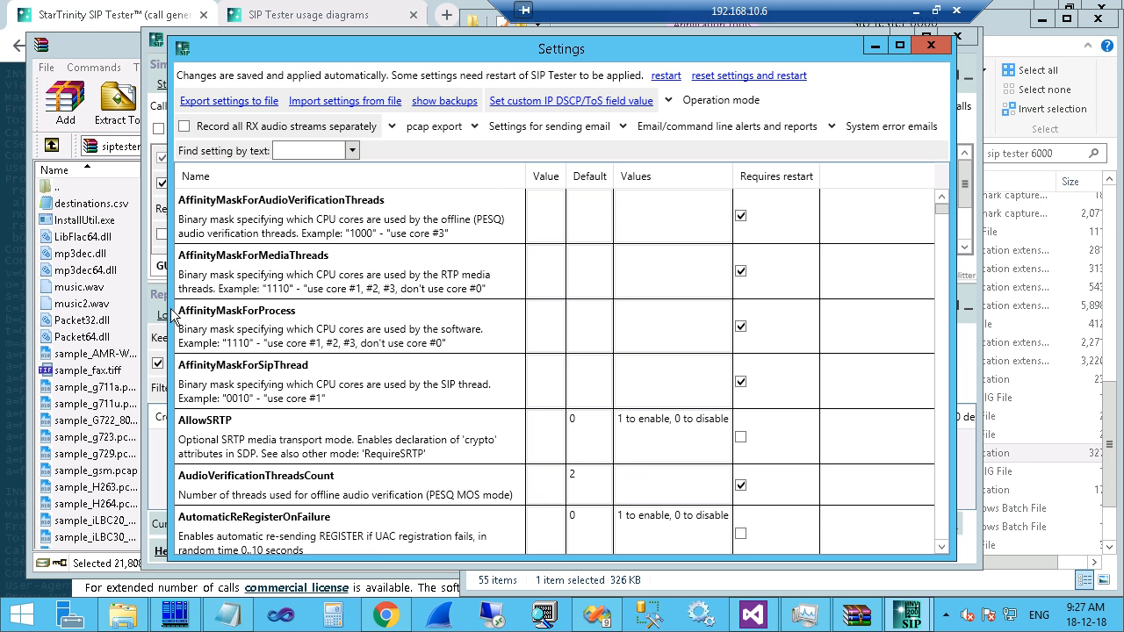
click(251, 223)
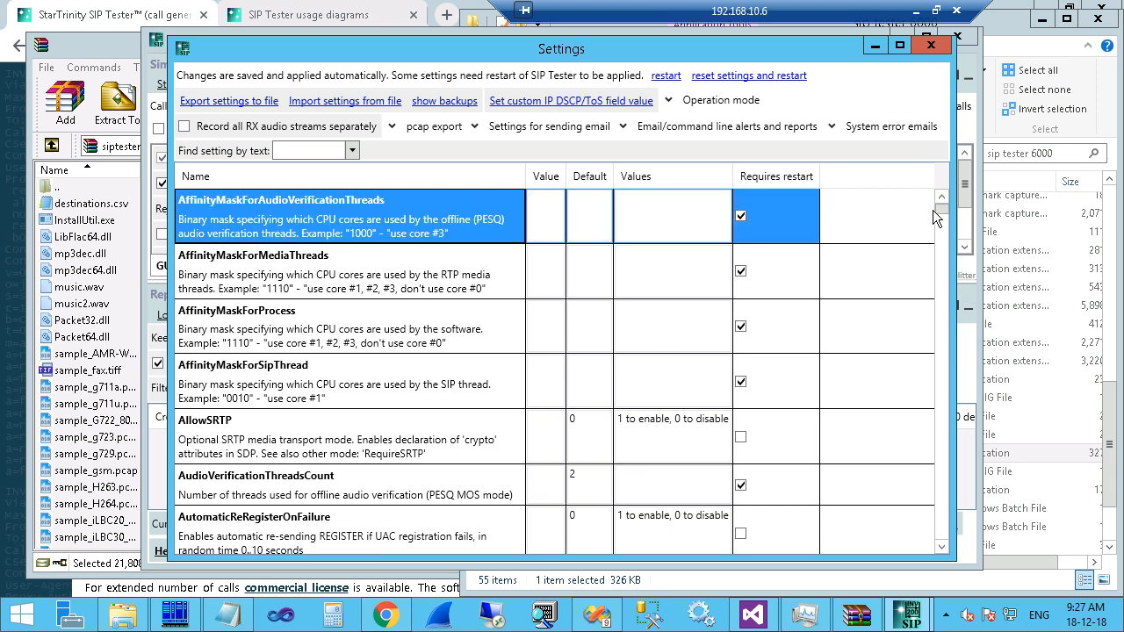
drag(932, 210, 924, 460)
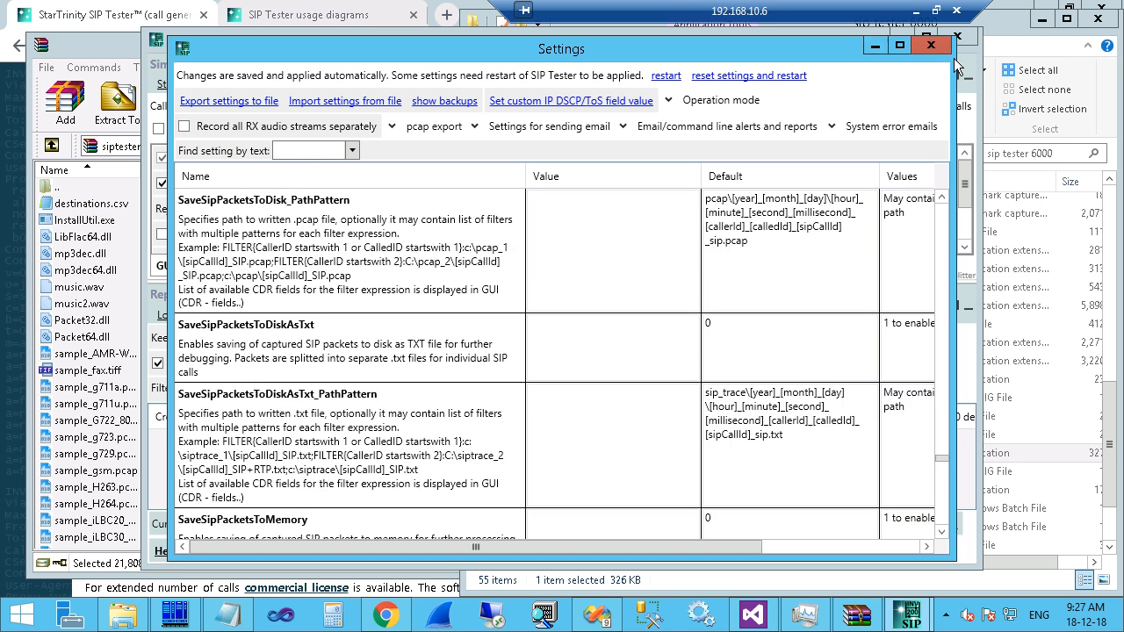
click(931, 45)
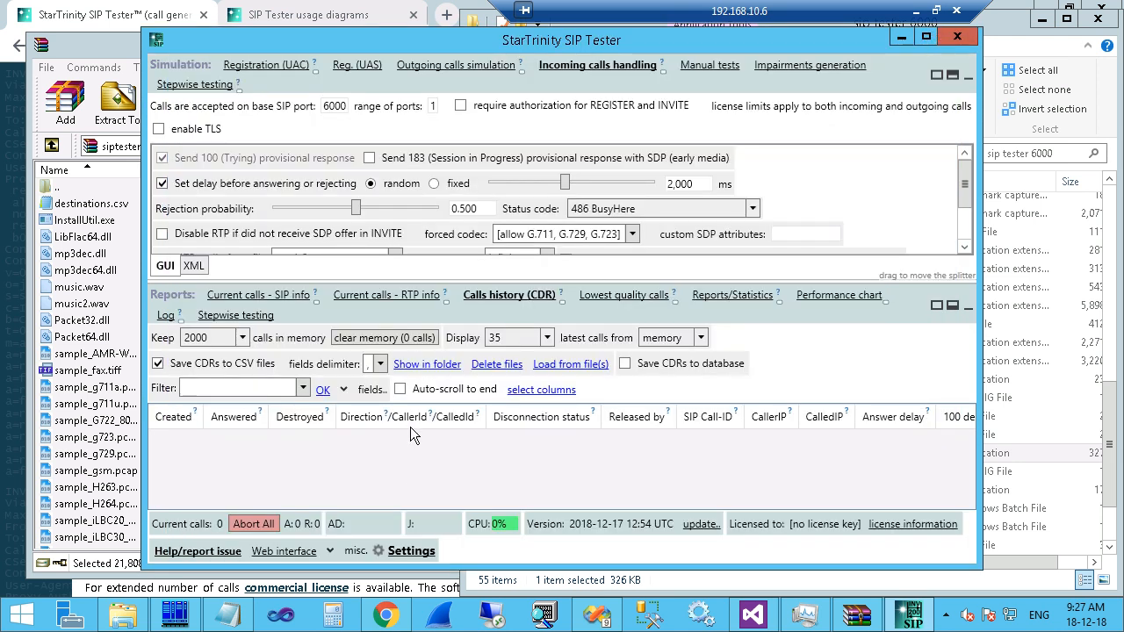
- Maximize SIP Tester, switch to the outgoing calls simulation and enlarge its area to show all call options
double_click(466, 40)
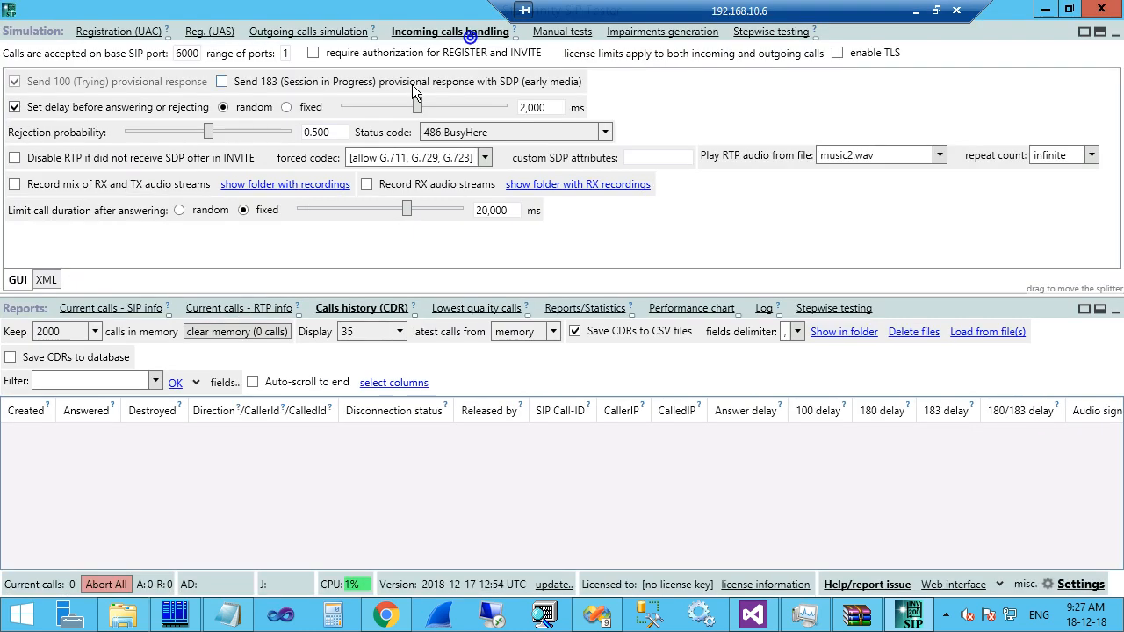
click(331, 32)
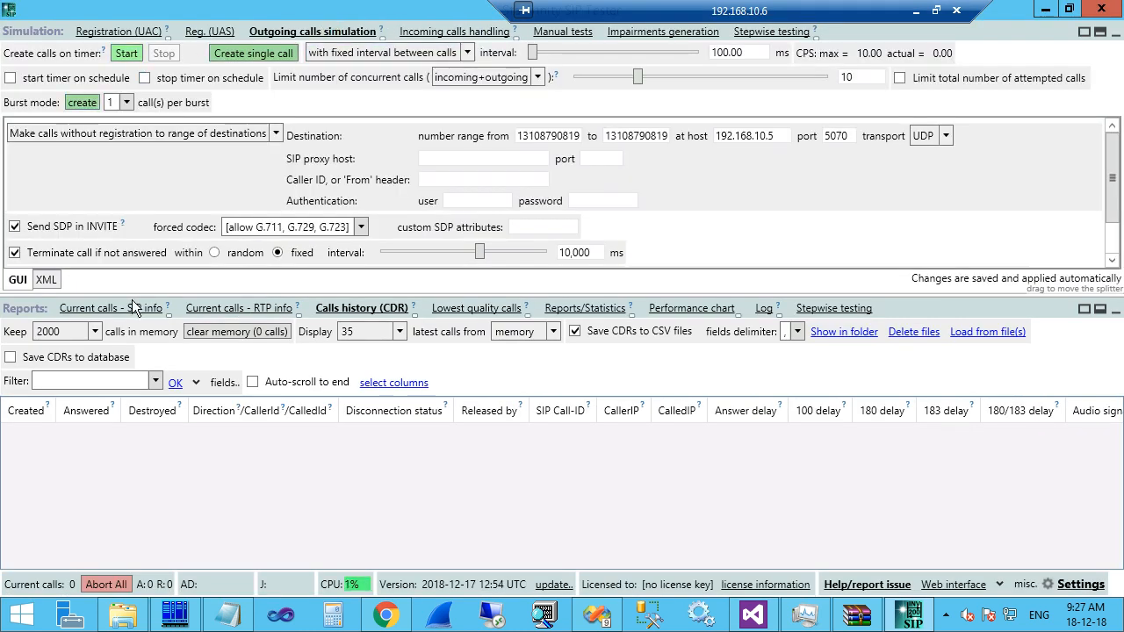
drag(168, 297, 178, 406)
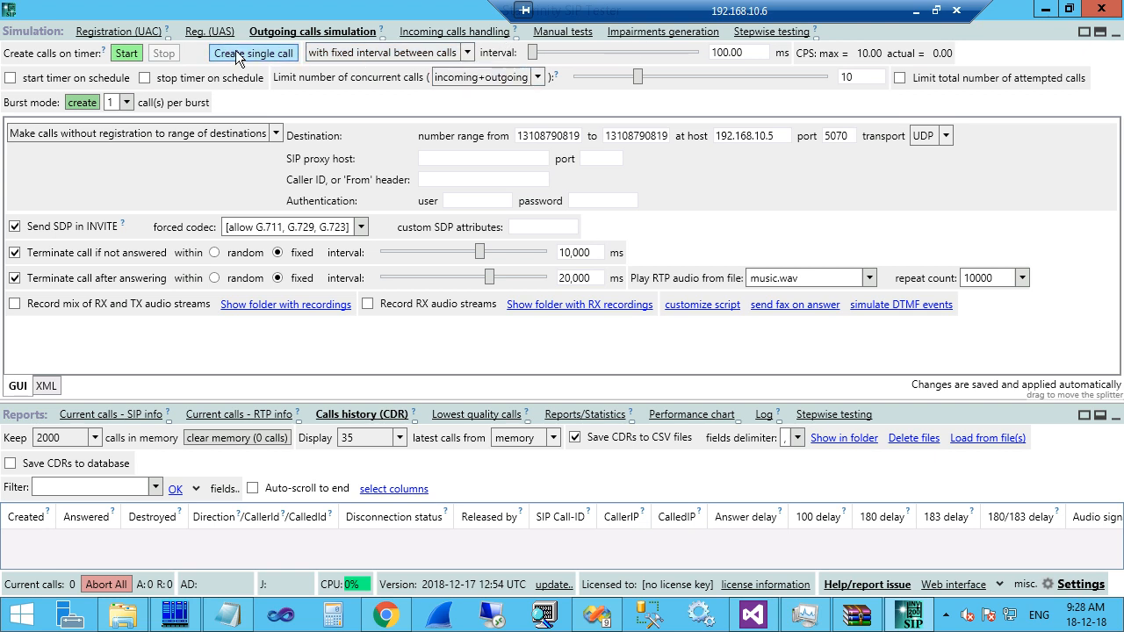
- Set the destination host for outgoing calls to 192.168.10.4, keeping the existing destination number range
click(277, 54)
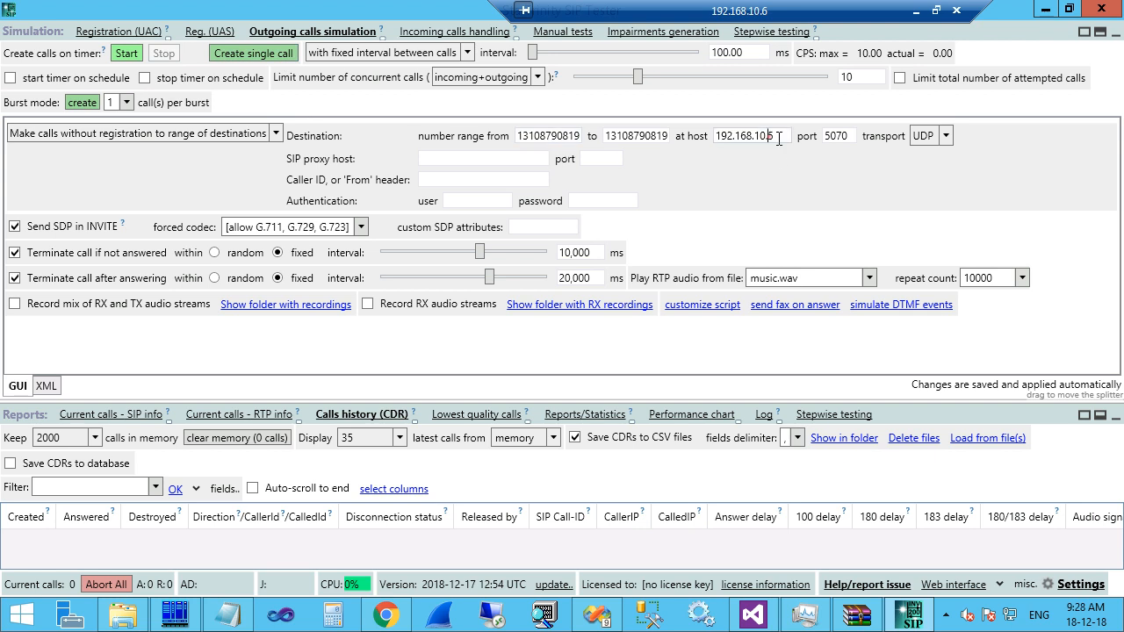
drag(773, 136, 671, 137)
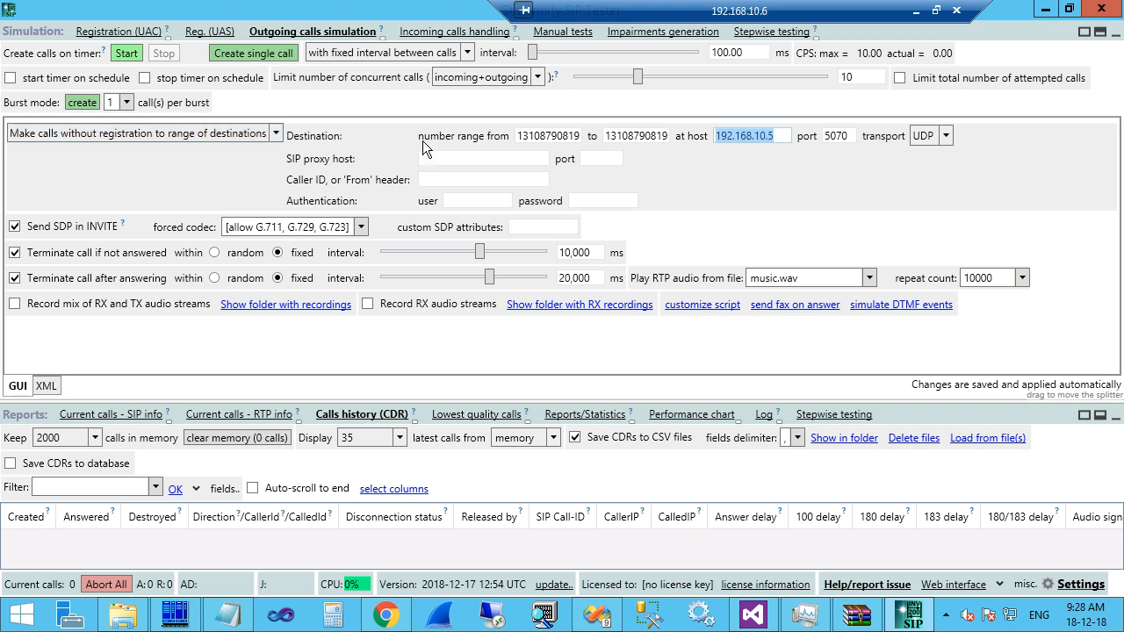
drag(519, 136, 596, 141)
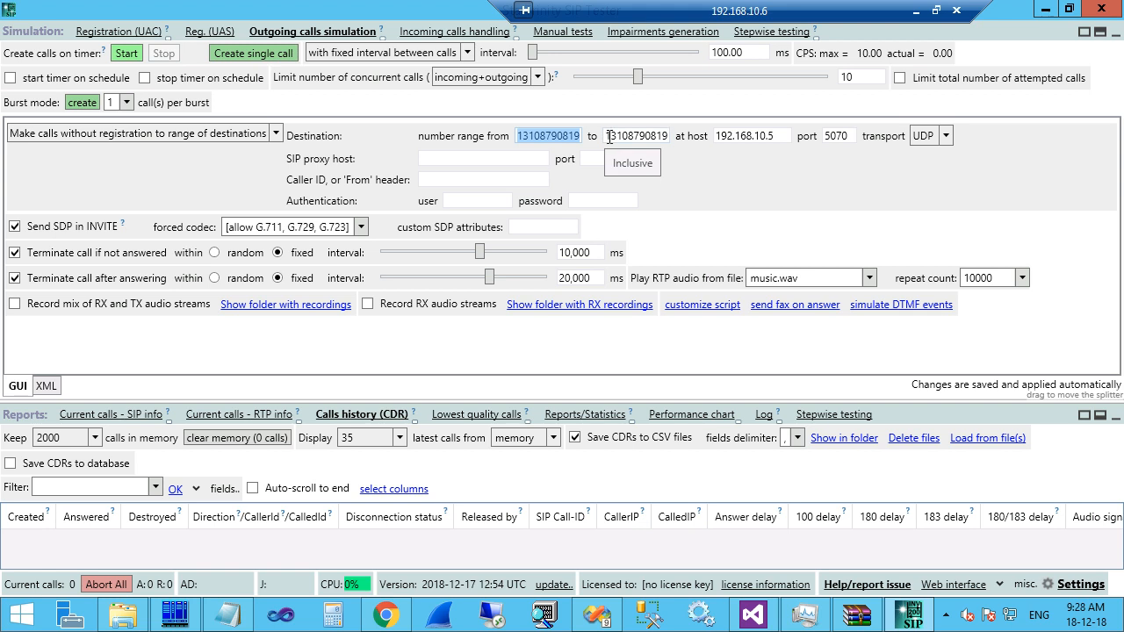
click(609, 137)
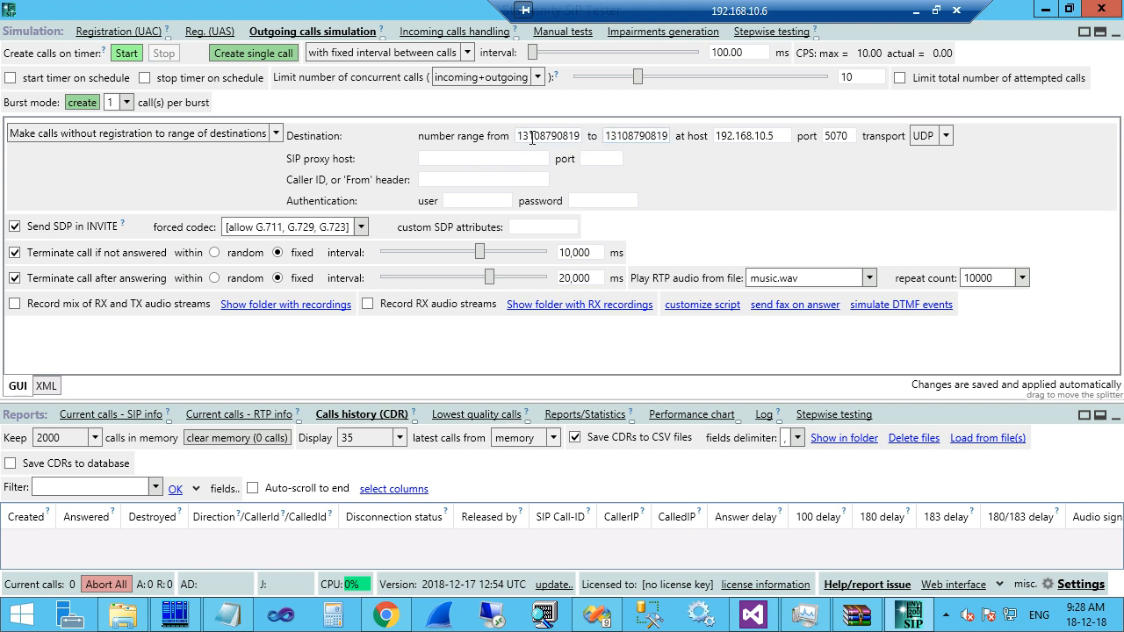
drag(521, 138, 623, 137)
click(639, 136)
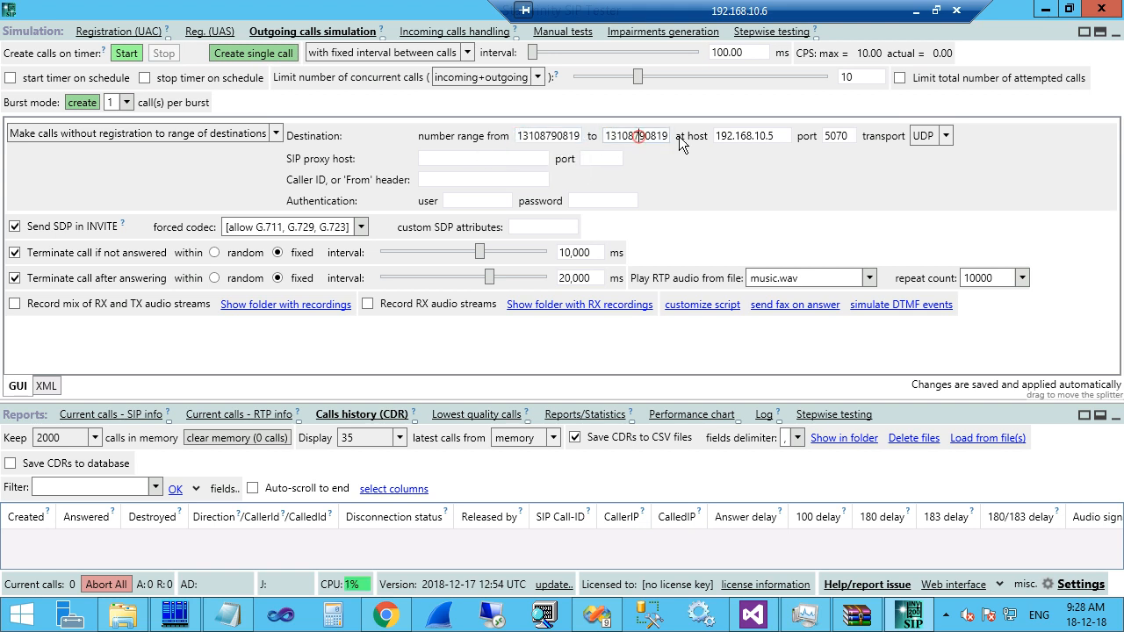
double_click(770, 136)
text(192.168.10.5)
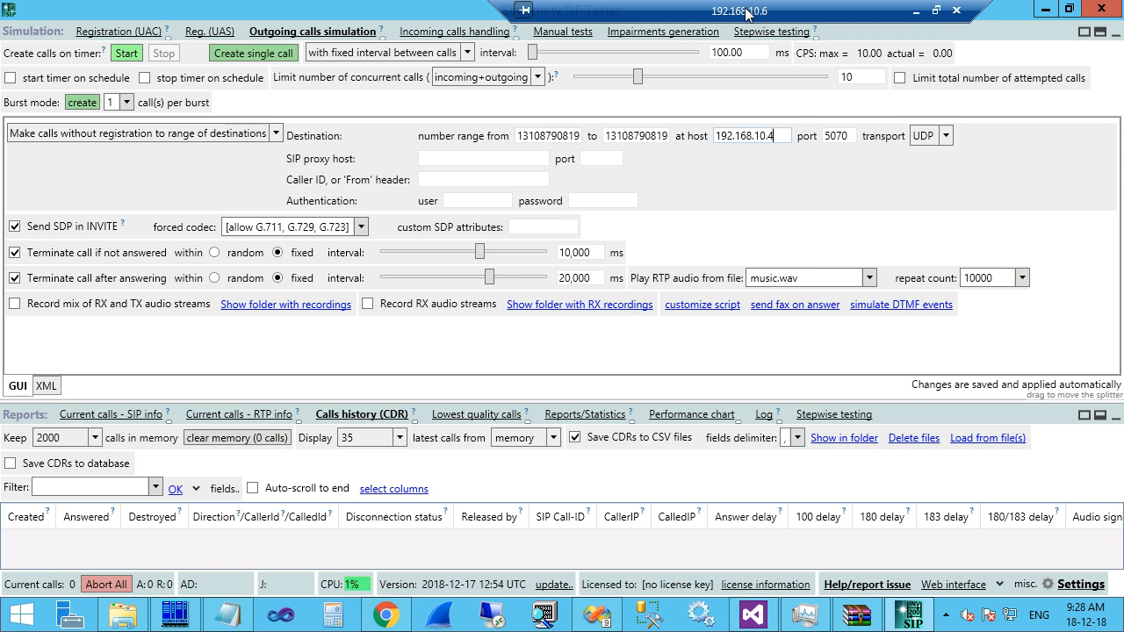
drag(776, 134, 715, 136)
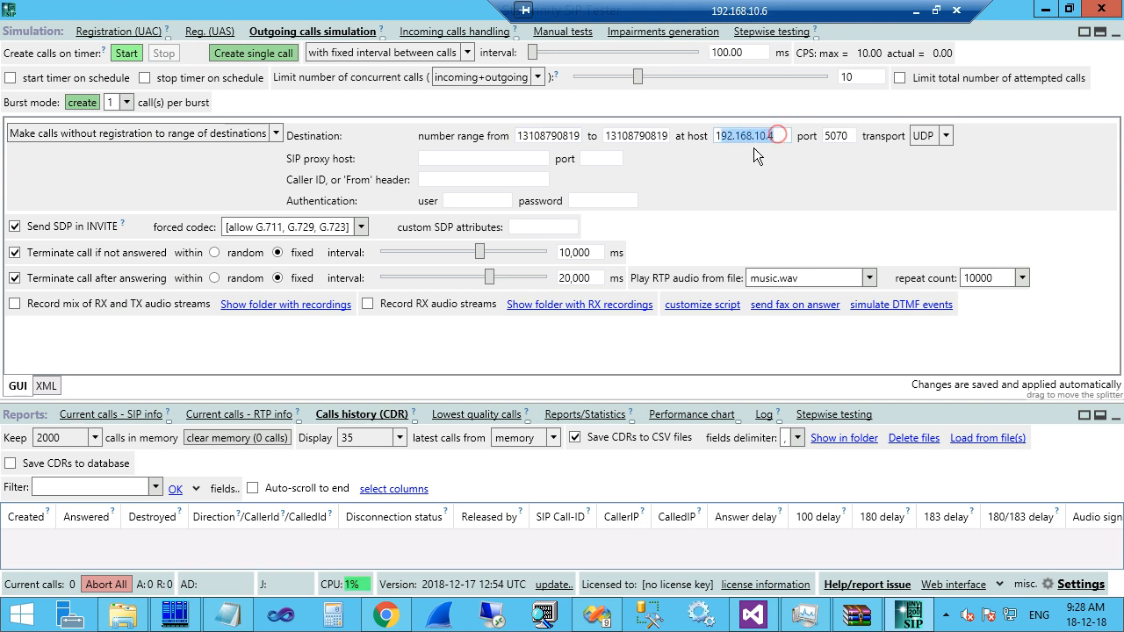
- Set the destination port for outgoing calls to 6000 and create a single test call
click(841, 135)
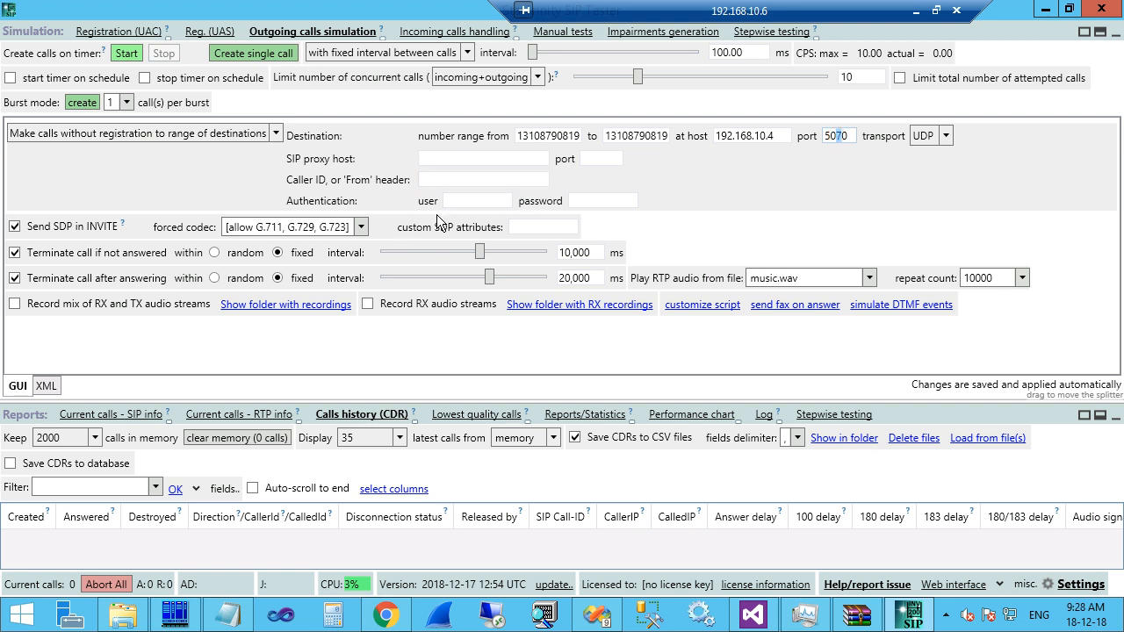
click(570, 203)
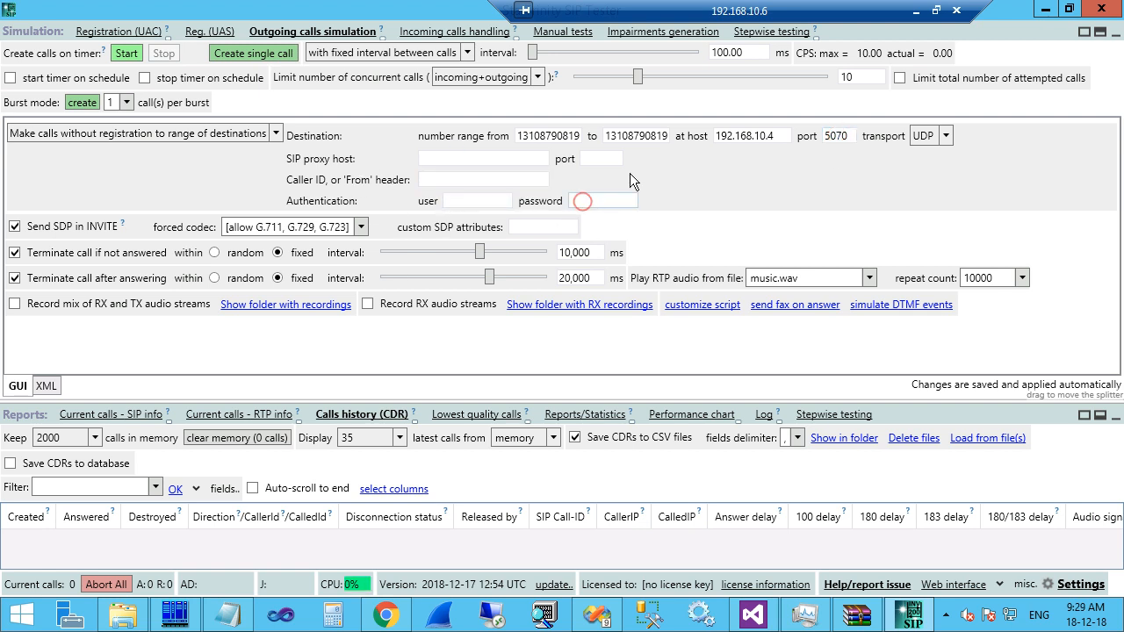
double_click(849, 135)
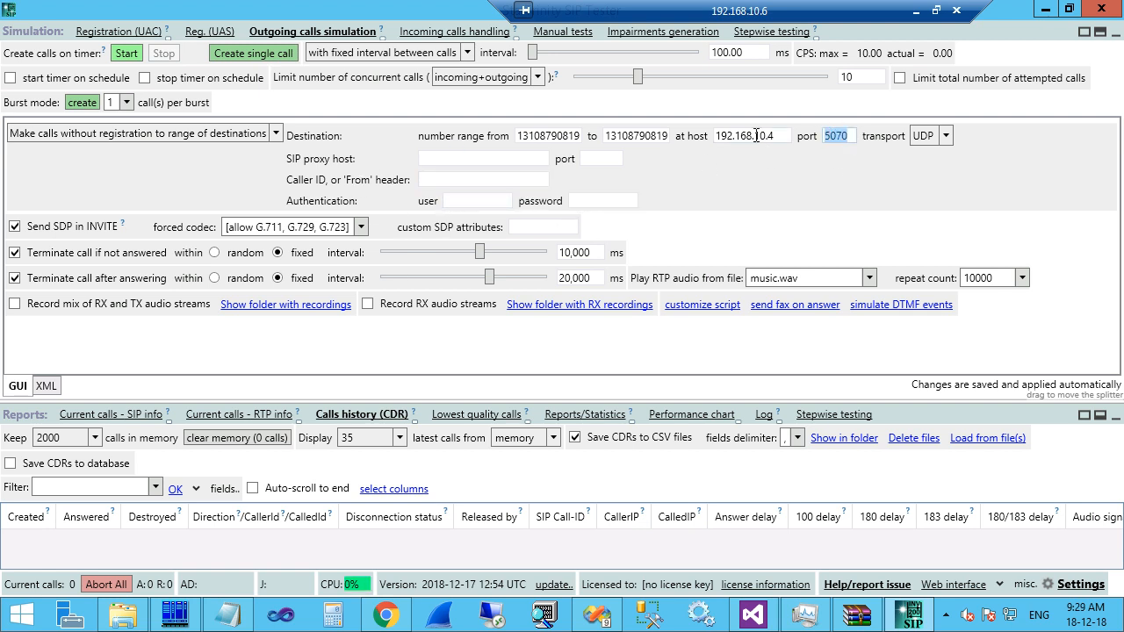
text(6000)
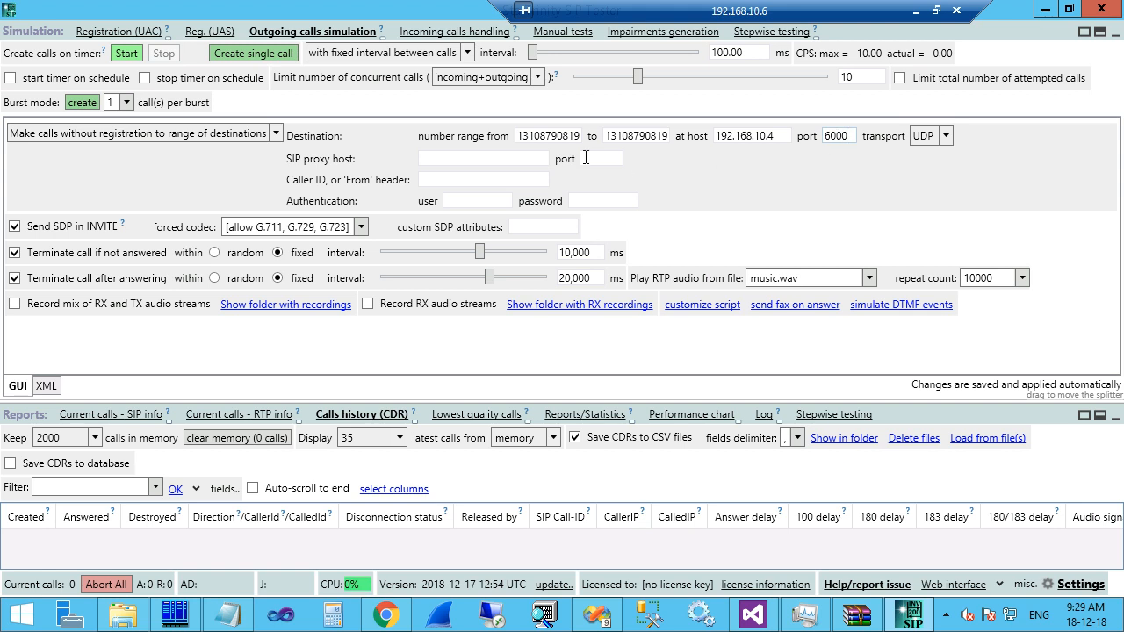
double_click(778, 138)
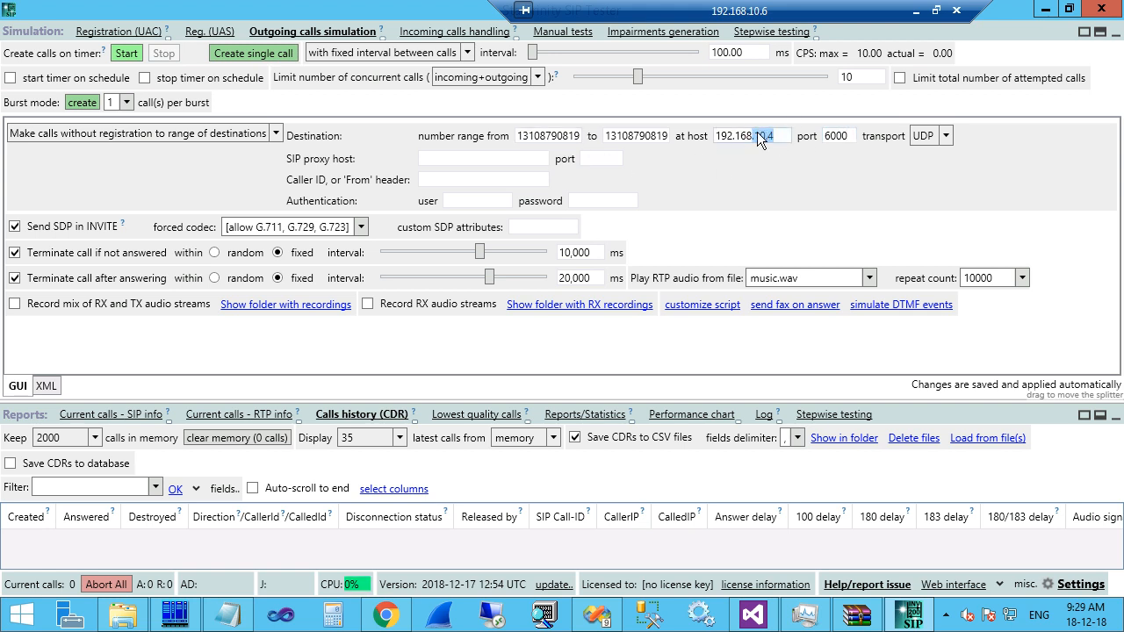
click(841, 135)
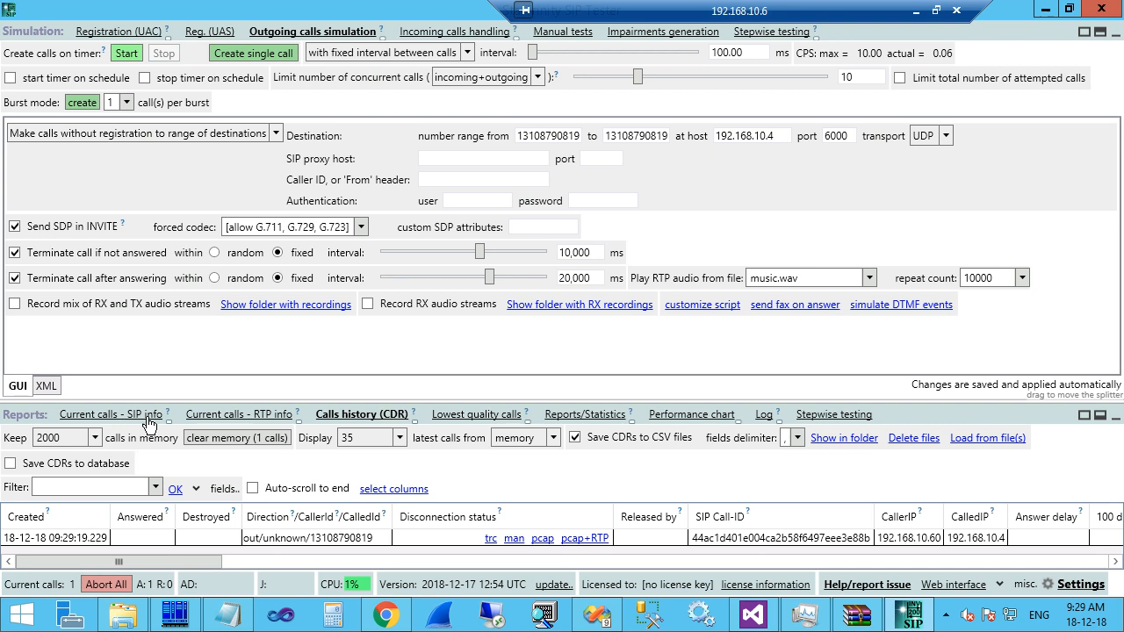
- Enlarge the calls history area, inspect the SIP message trace of the test call and close it
drag(153, 403, 172, 213)
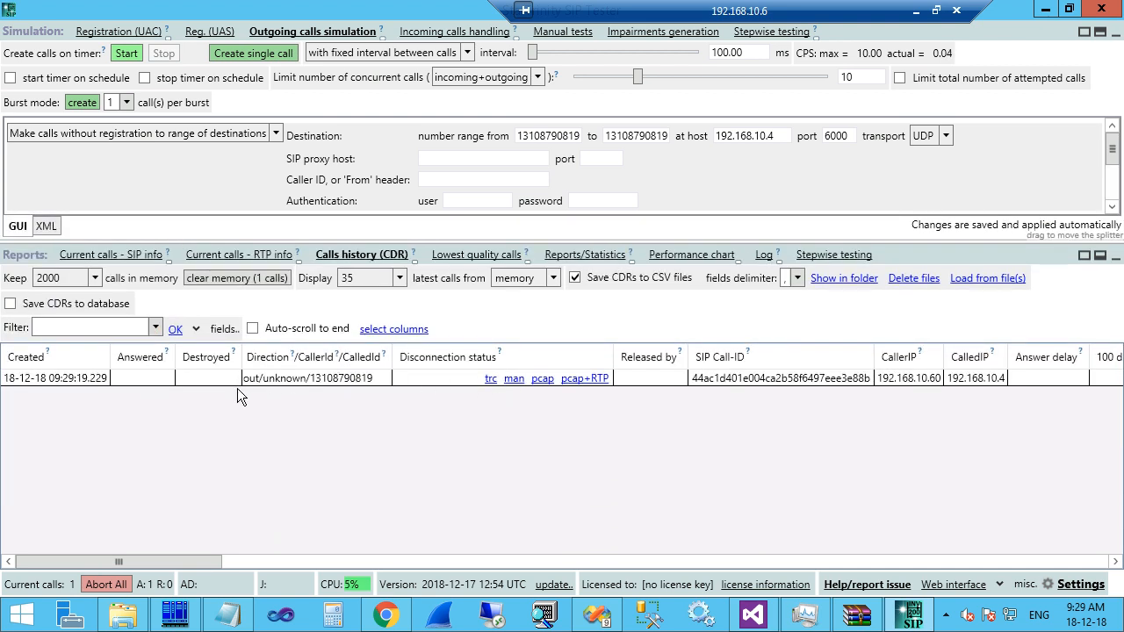
click(491, 381)
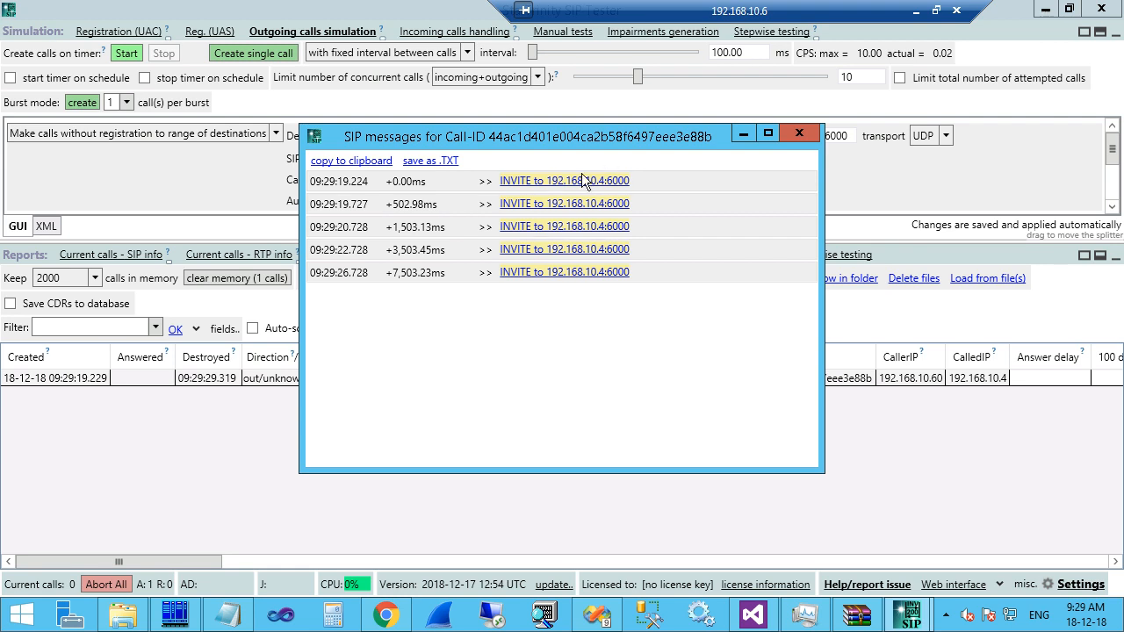
click(799, 134)
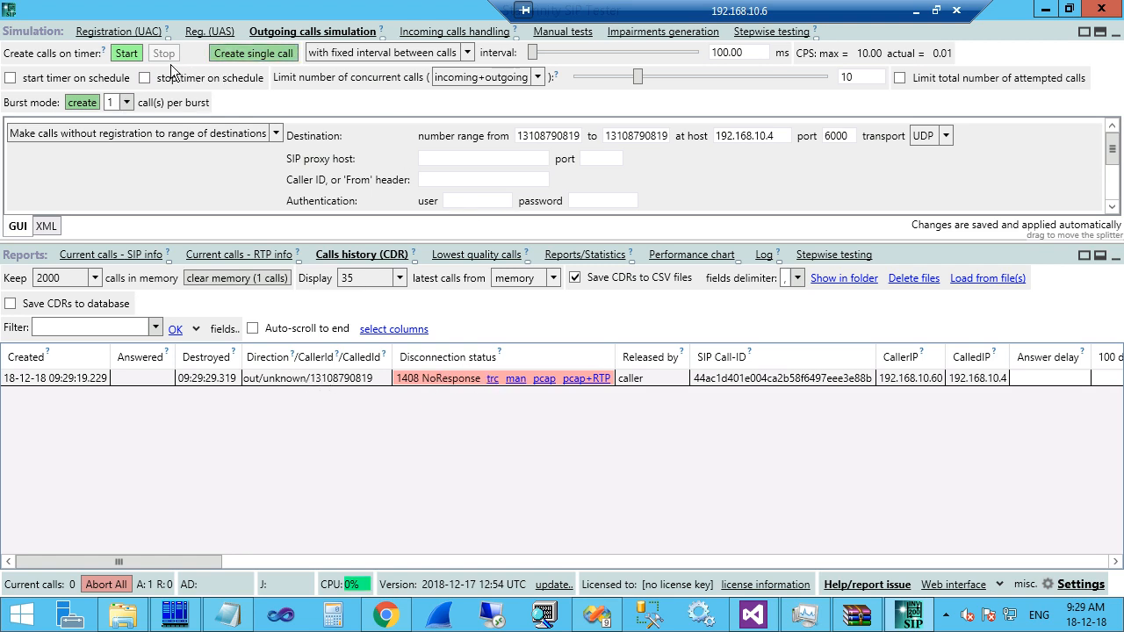
- Minimize the remote desktop session, switch to a maximized Chrome window and open startrinity.com
click(916, 12)
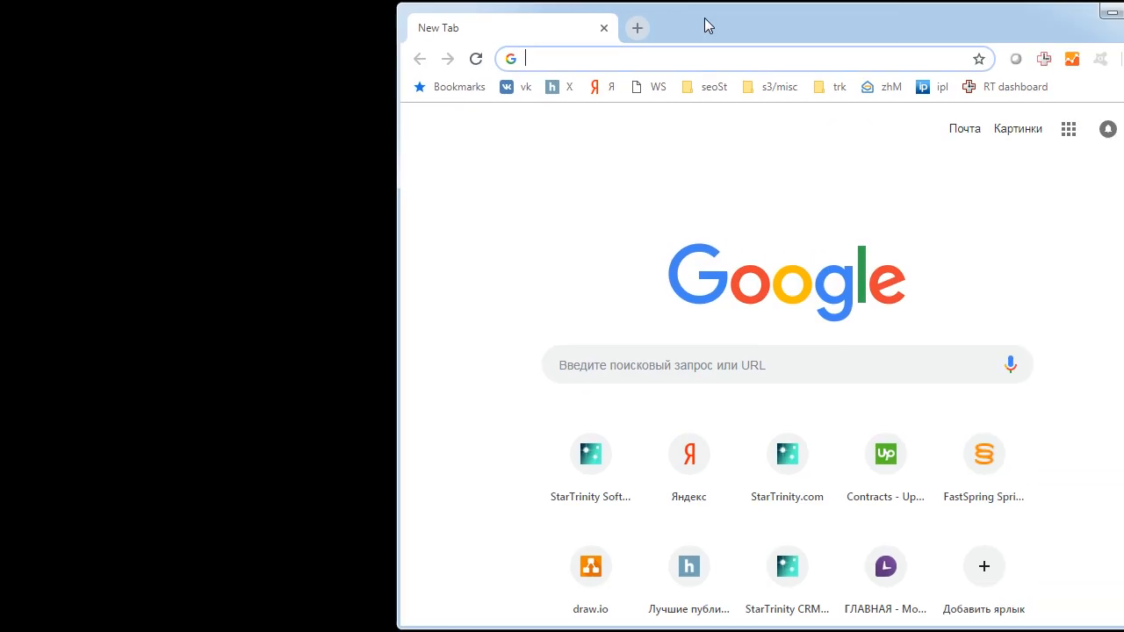
double_click(704, 18)
click(523, 50)
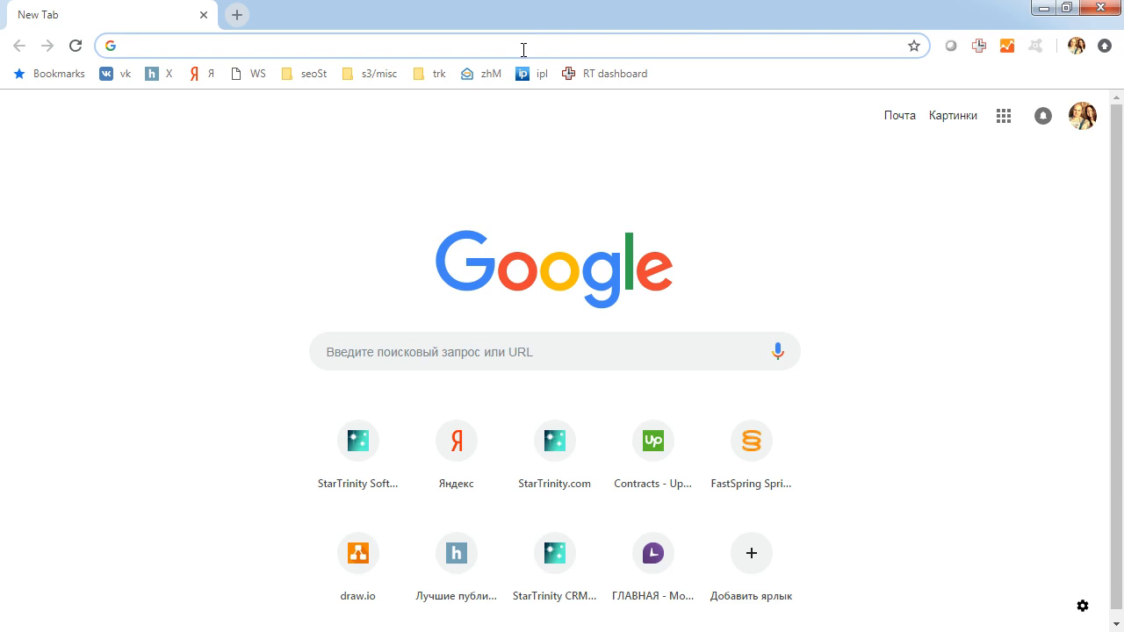
text(sta)
key(End)
key(Return)
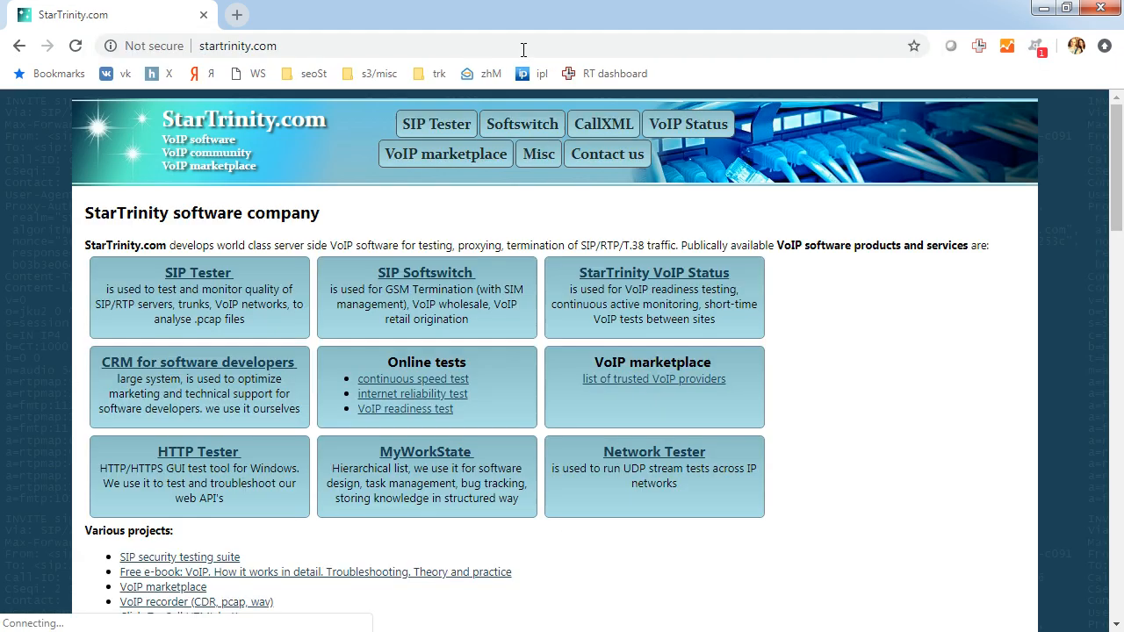
- Download the ZIP package from the SIP Tester product page and restore the browser window to uncover the desktop
click(208, 274)
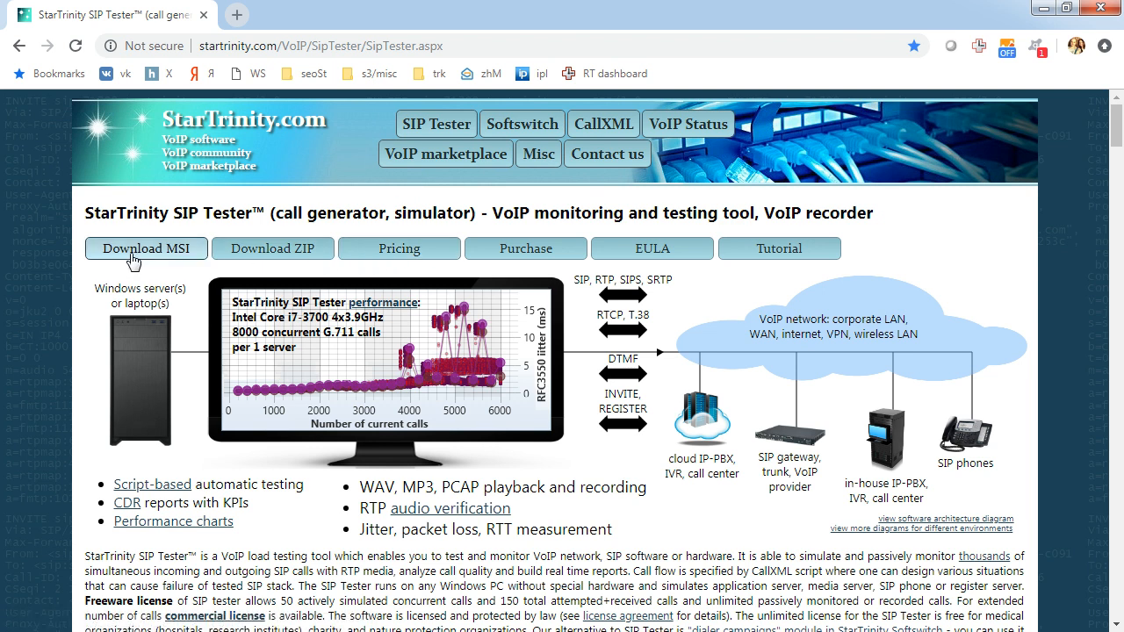
click(279, 252)
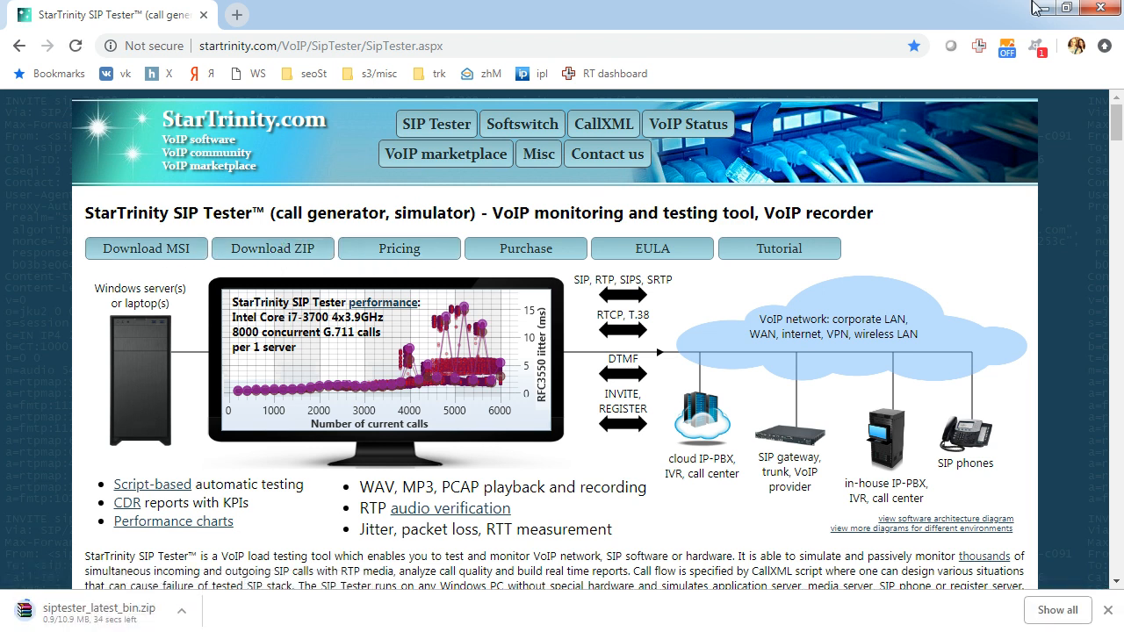
double_click(784, 16)
- Create a new desktop folder named siptester6000
right_click(204, 254)
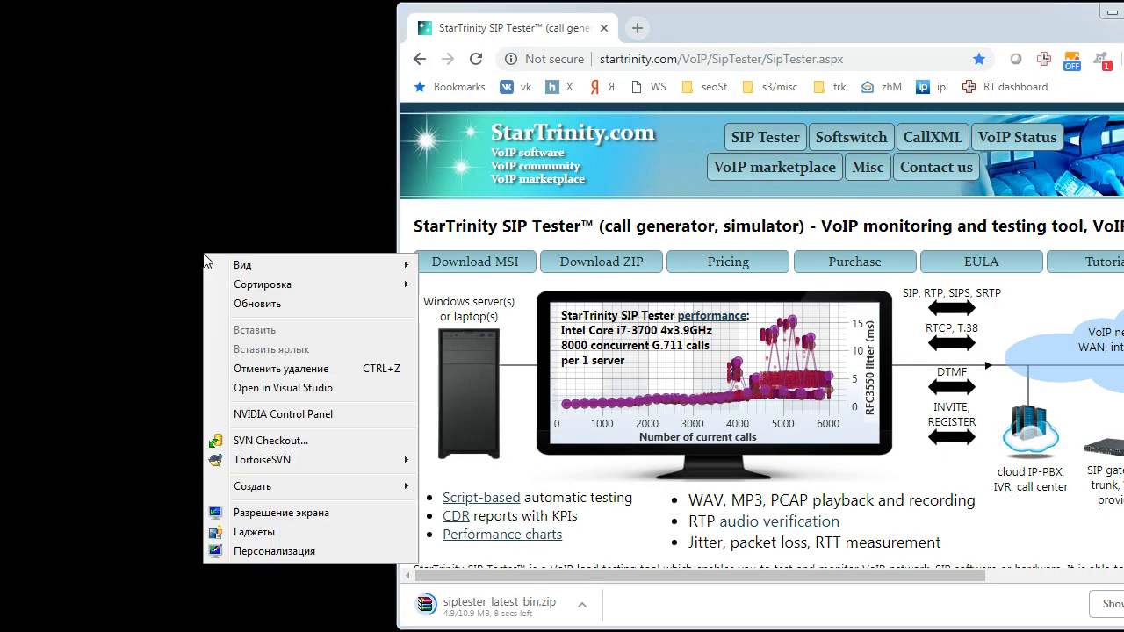
mouse_move(275, 497)
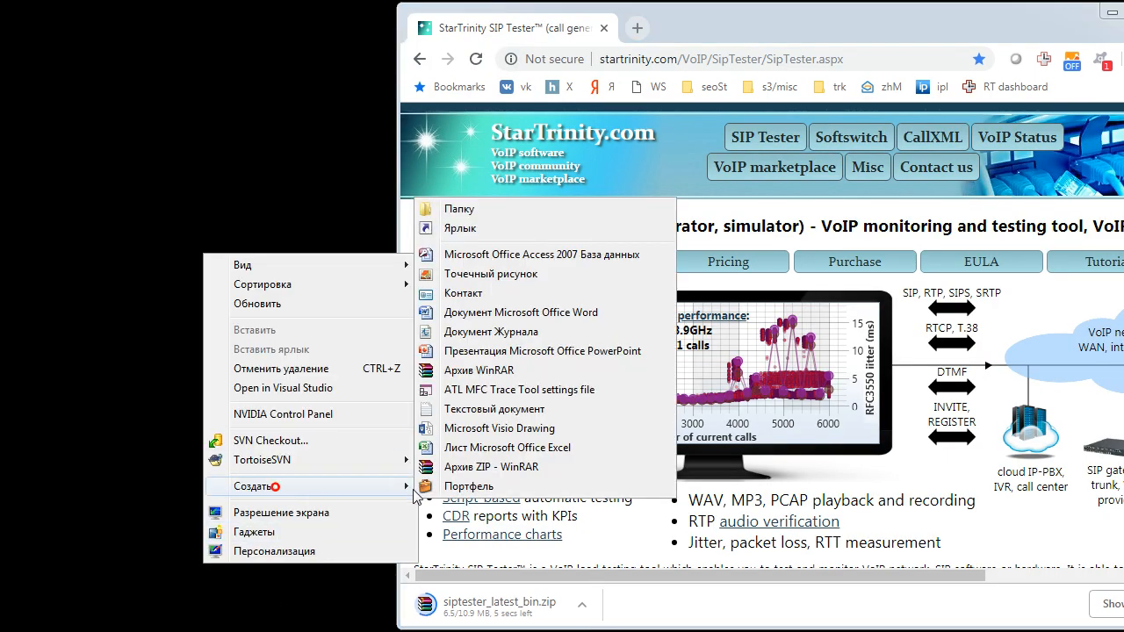
click(457, 210)
text(sipte)
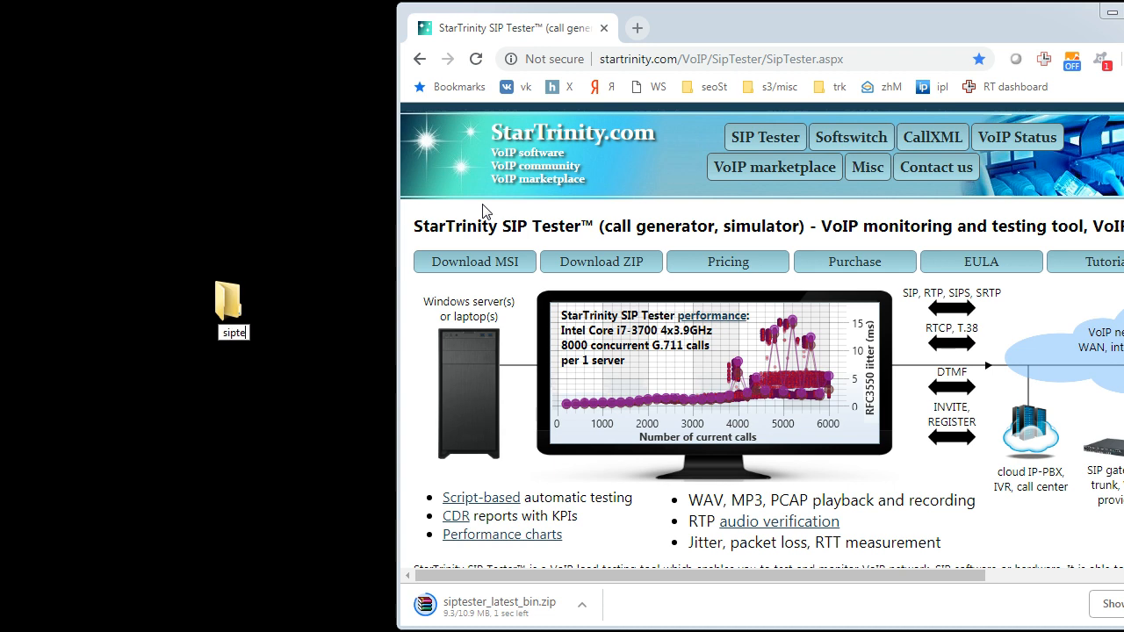
text(ster6000)
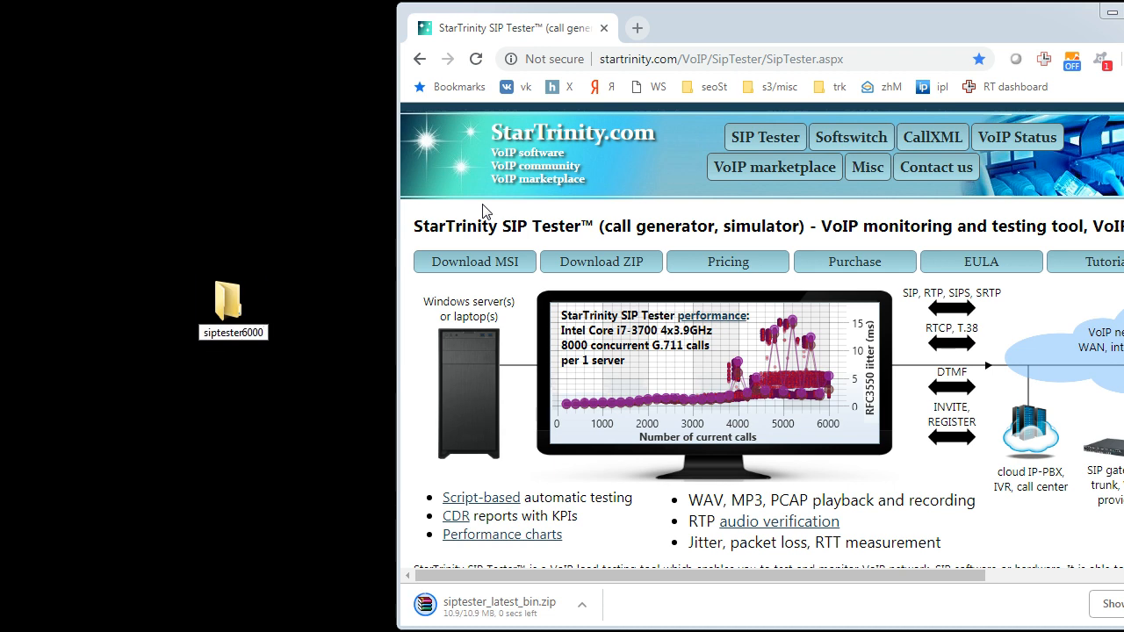
key(Return)
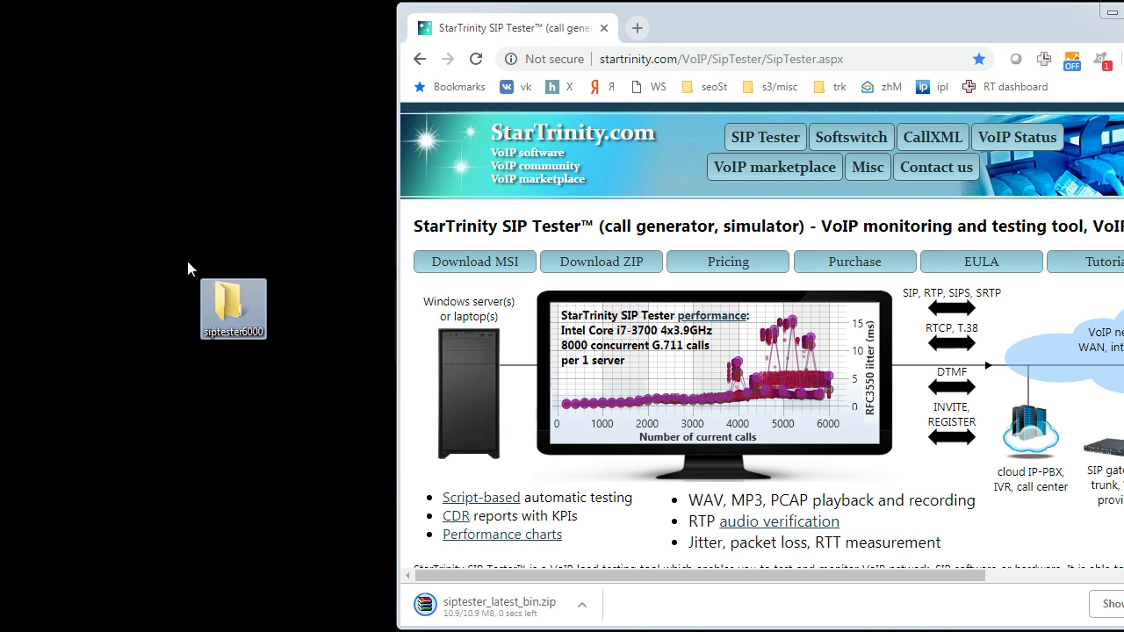
- Open the siptester6000 folder and arrange its window so that it fits fully on the screen
double_click(228, 311)
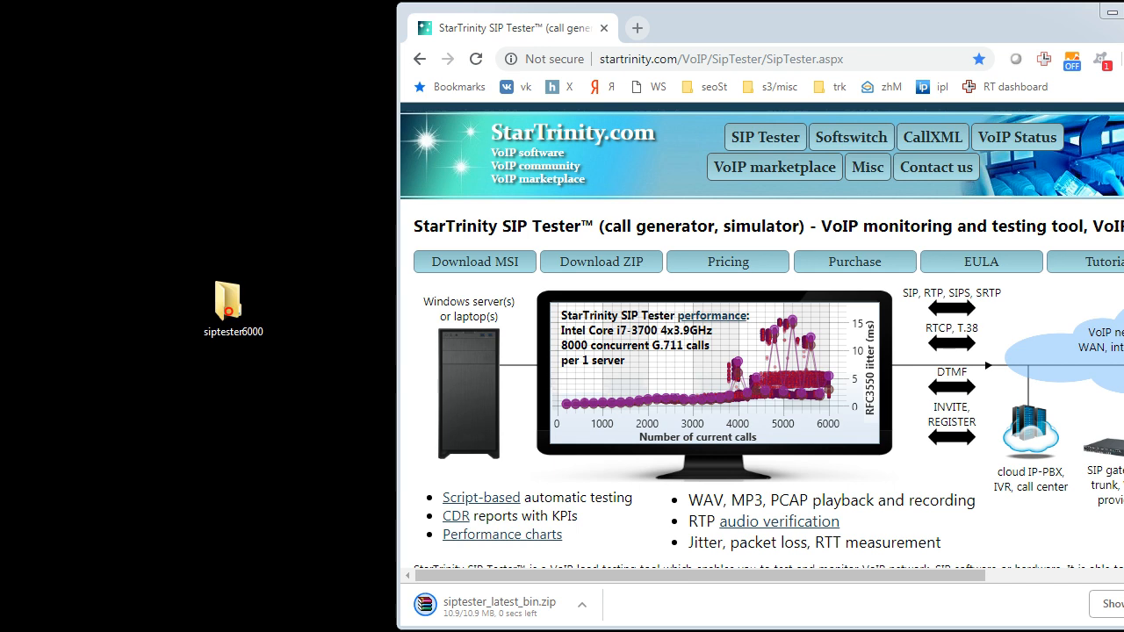
drag(74, 134, 370, 27)
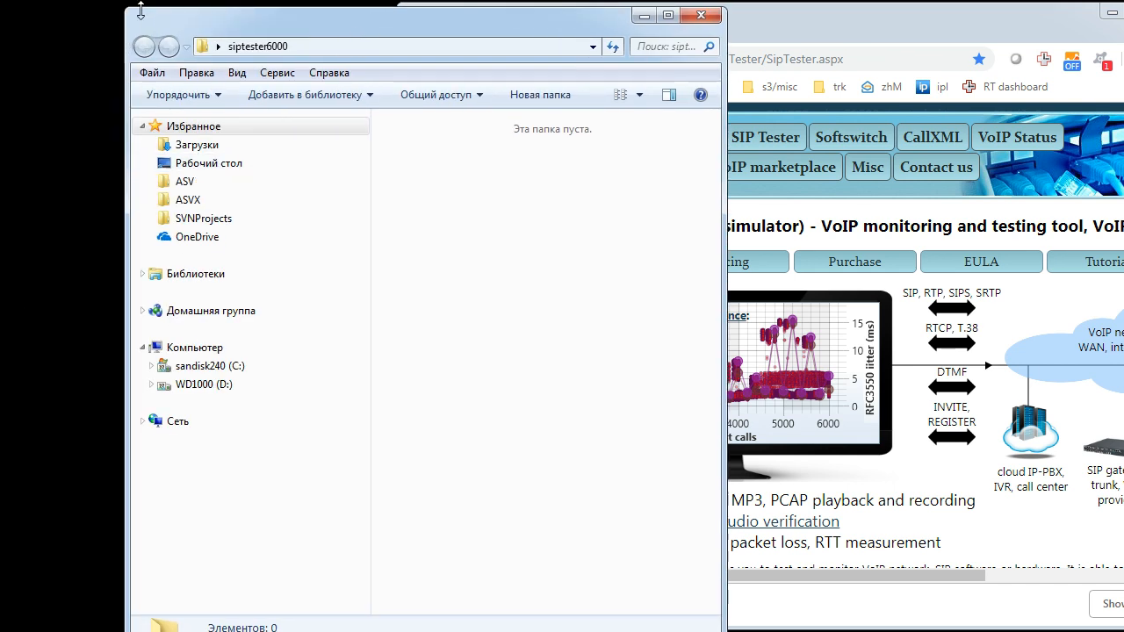
drag(141, 12, 143, 156)
drag(221, 181, 211, 66)
- Open the downloaded siptester_latest_bin.zip archive and extract all of its files into the siptester6000 folder
click(456, 605)
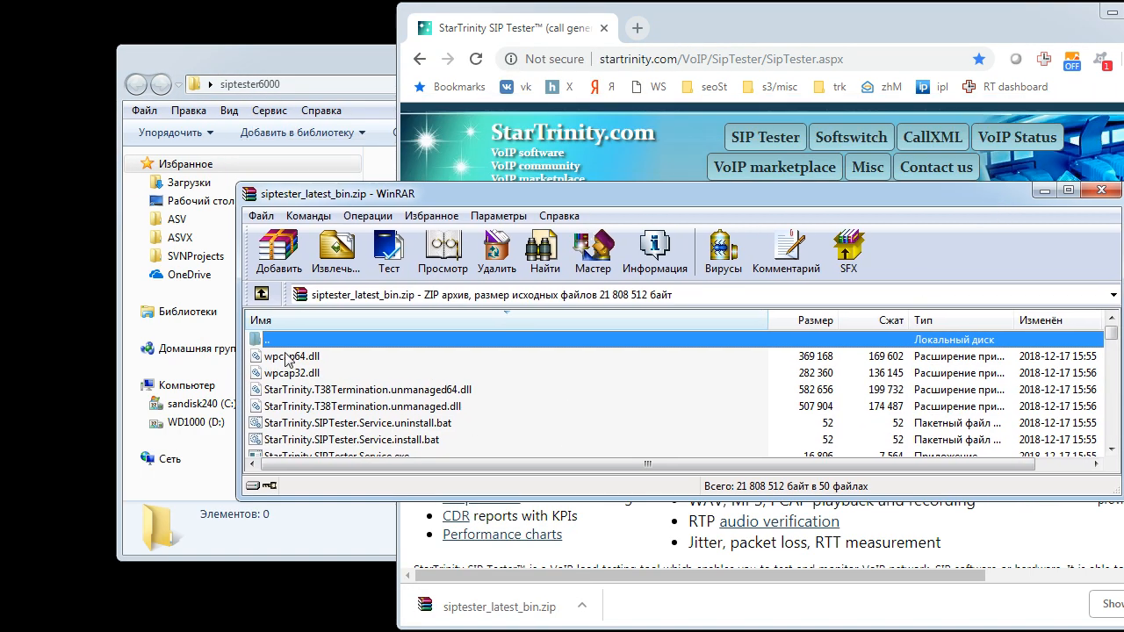
click(290, 356)
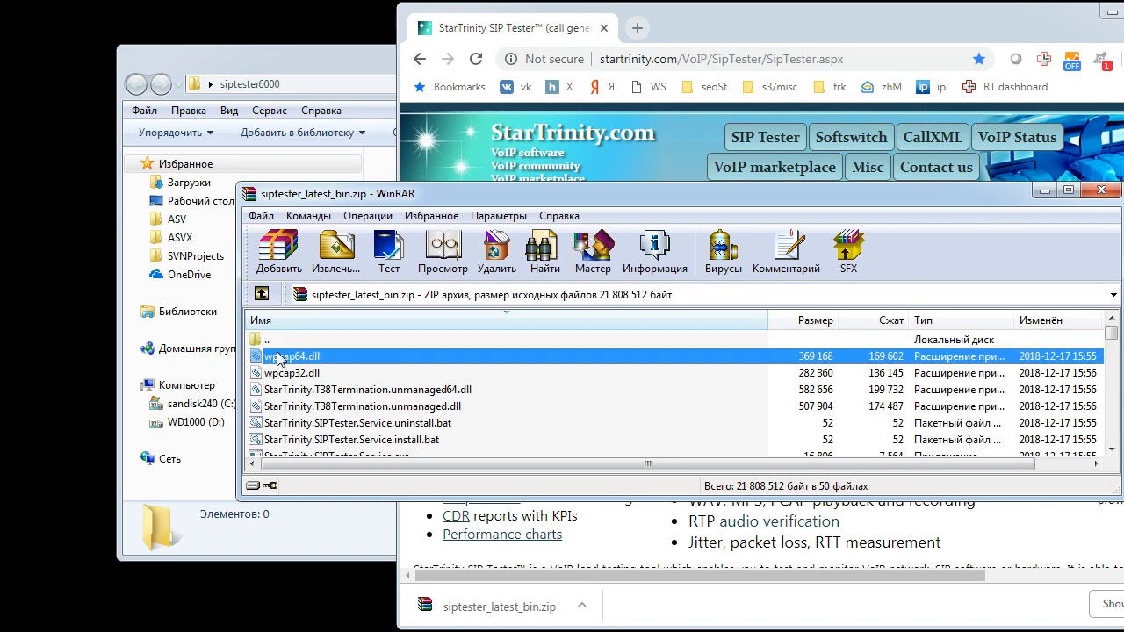
drag(239, 211, 560, 211)
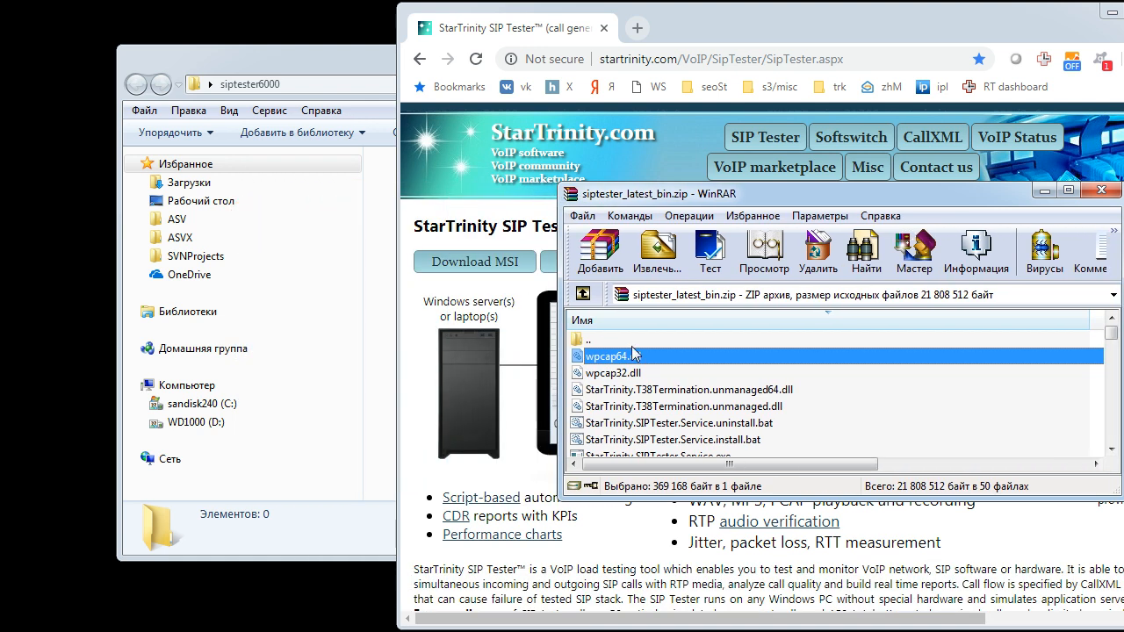
key(shift+End)
drag(632, 346, 389, 326)
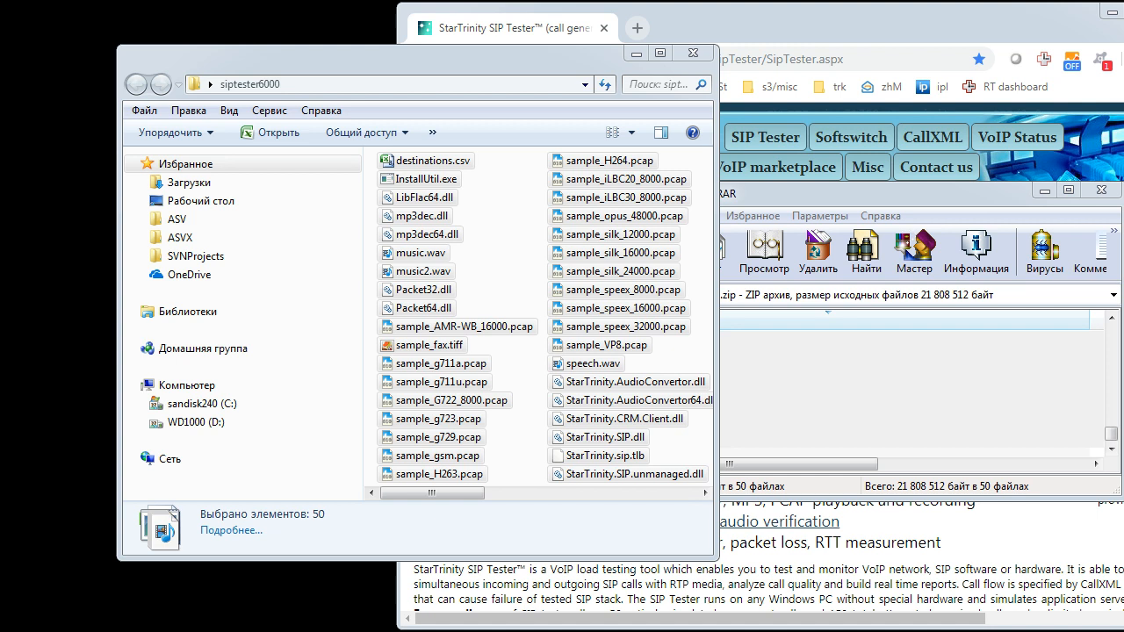
- Bring the screen resolution window onto this display and go from it to the main Control Panel page
drag(0, 189, 673, 192)
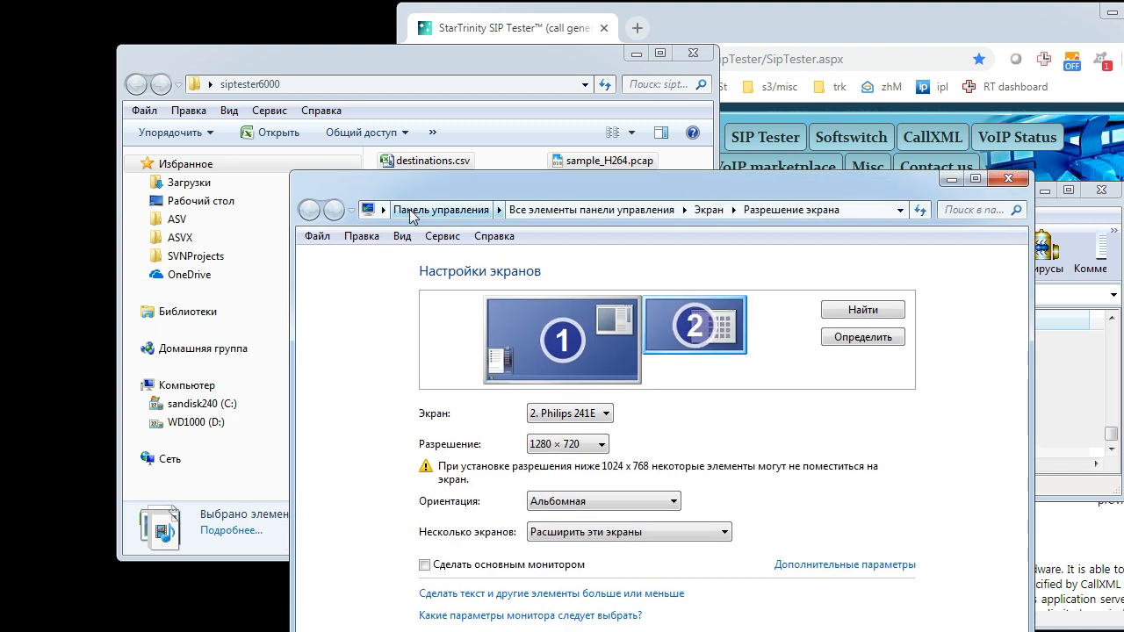
click(418, 211)
drag(495, 189, 422, 73)
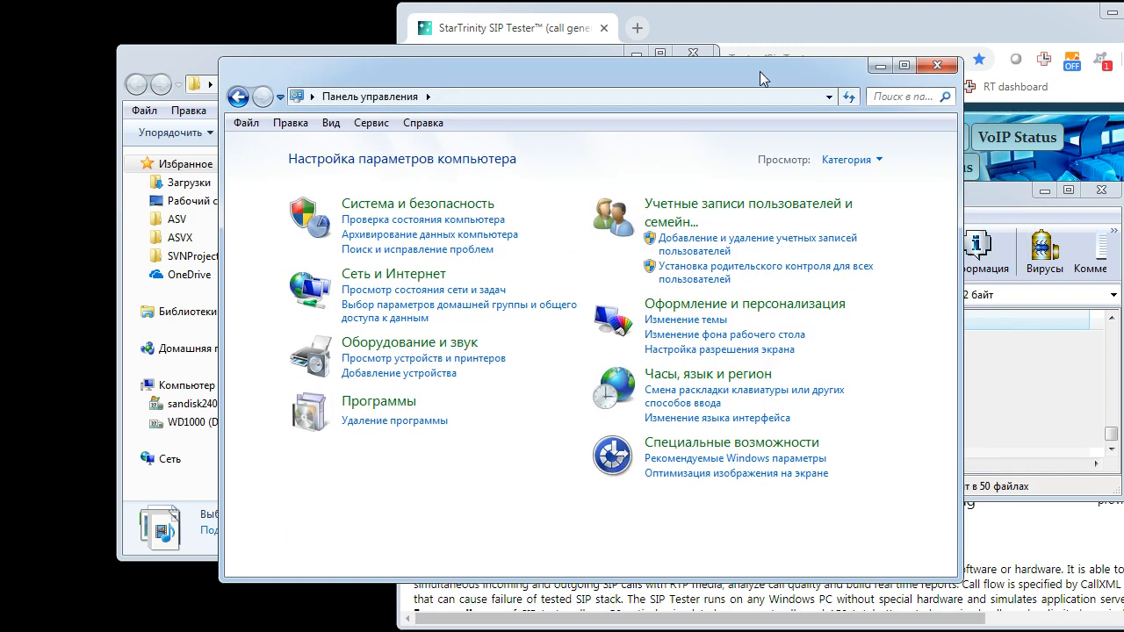
- Search the Control Panel for "бран", go to Windows Firewall and open its advanced settings
click(899, 98)
text(fire)
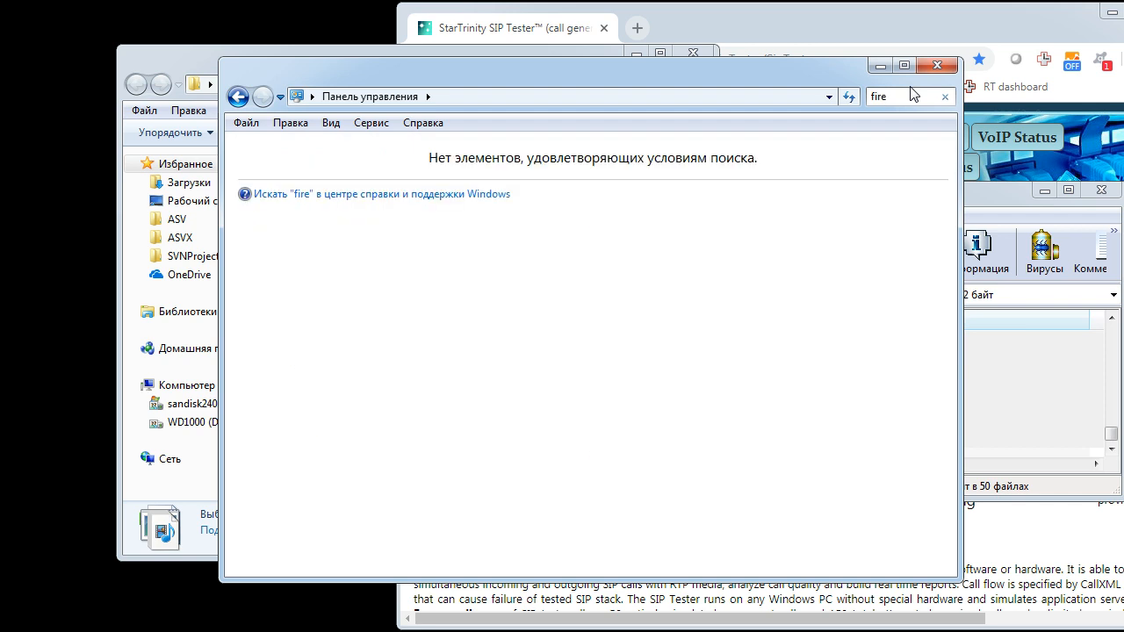
key(BackSpace)
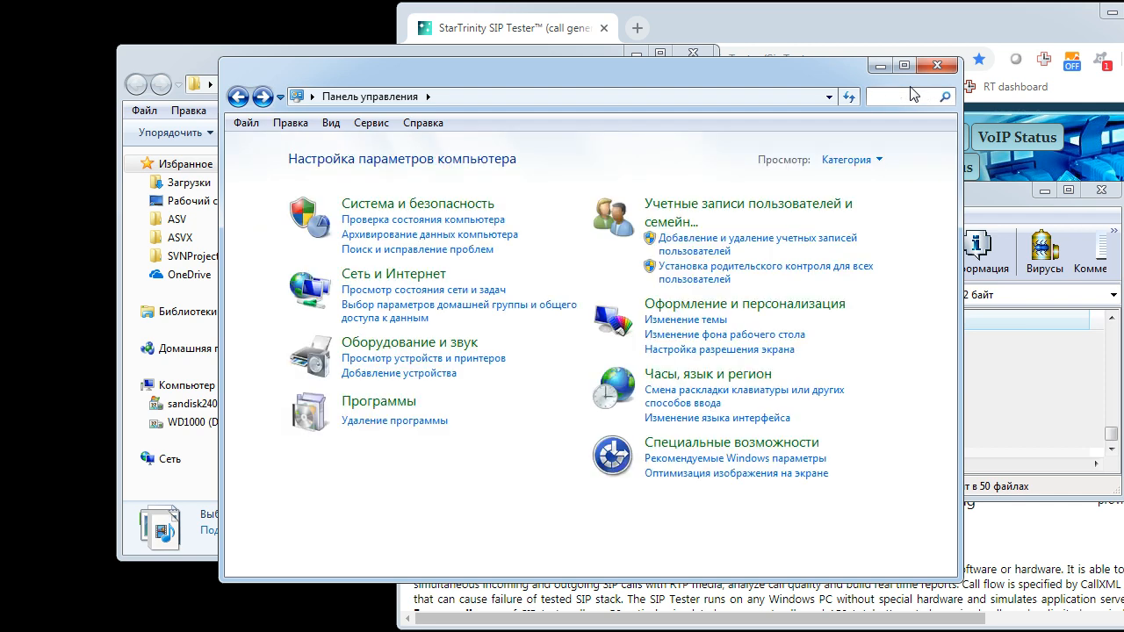
text(бран)
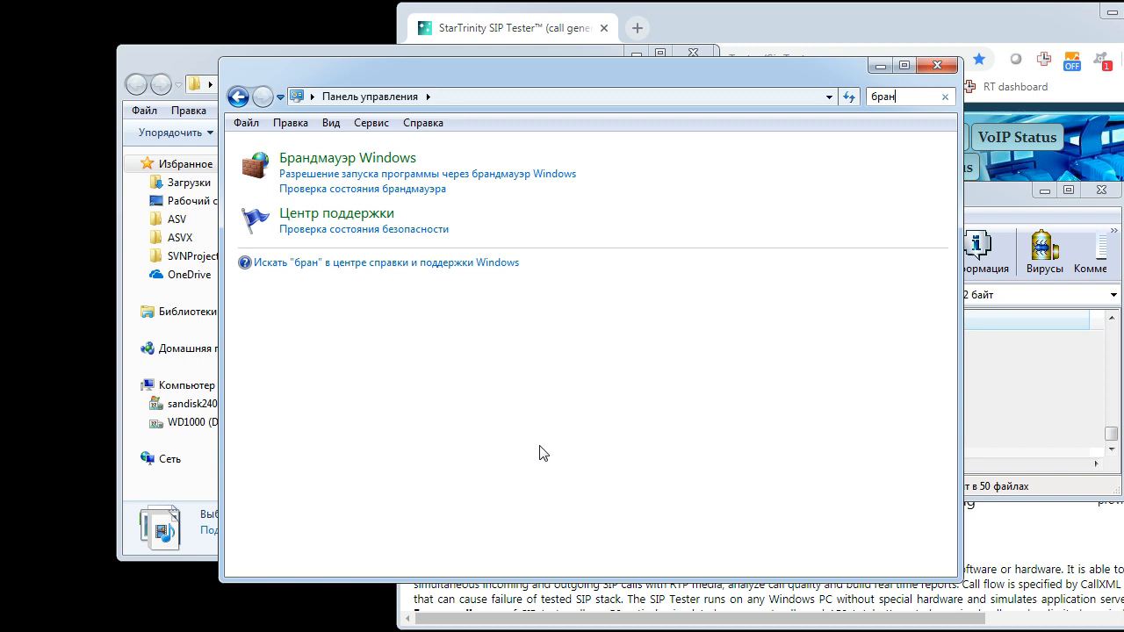
click(375, 158)
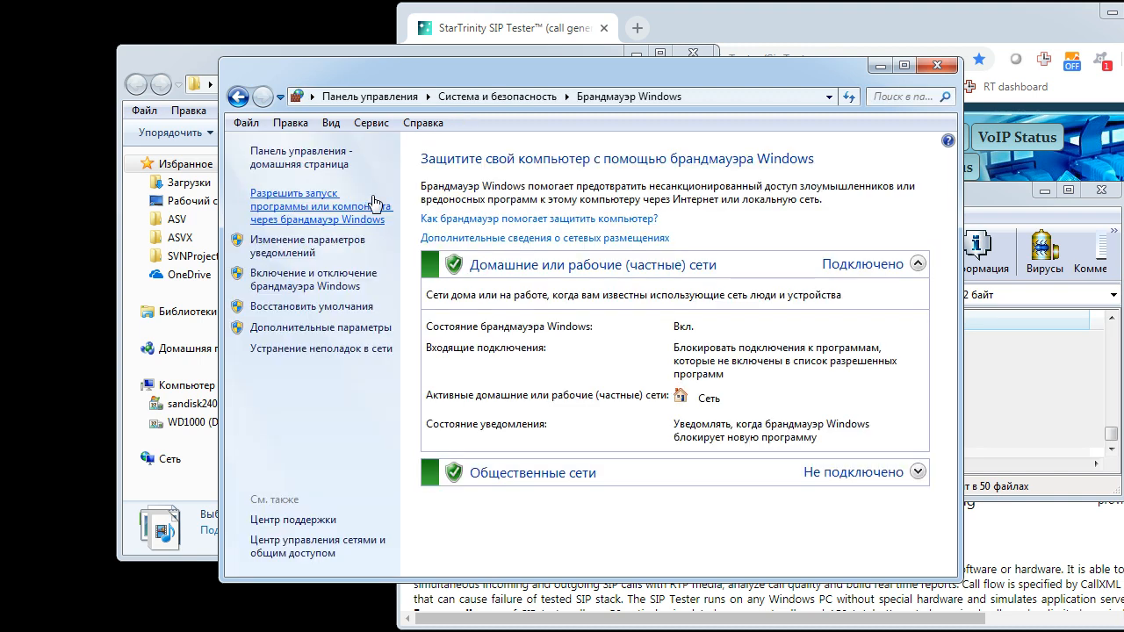
click(291, 328)
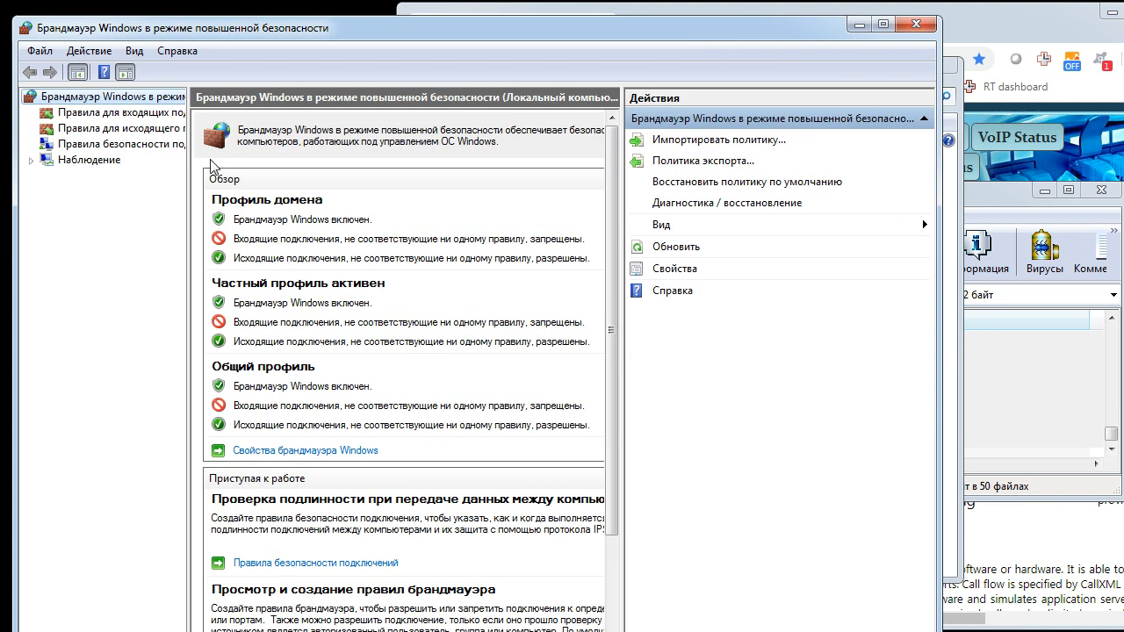
- View the outbound and inbound firewall rules and locate the inbound StarTrinity.SIPTester entries
click(91, 130)
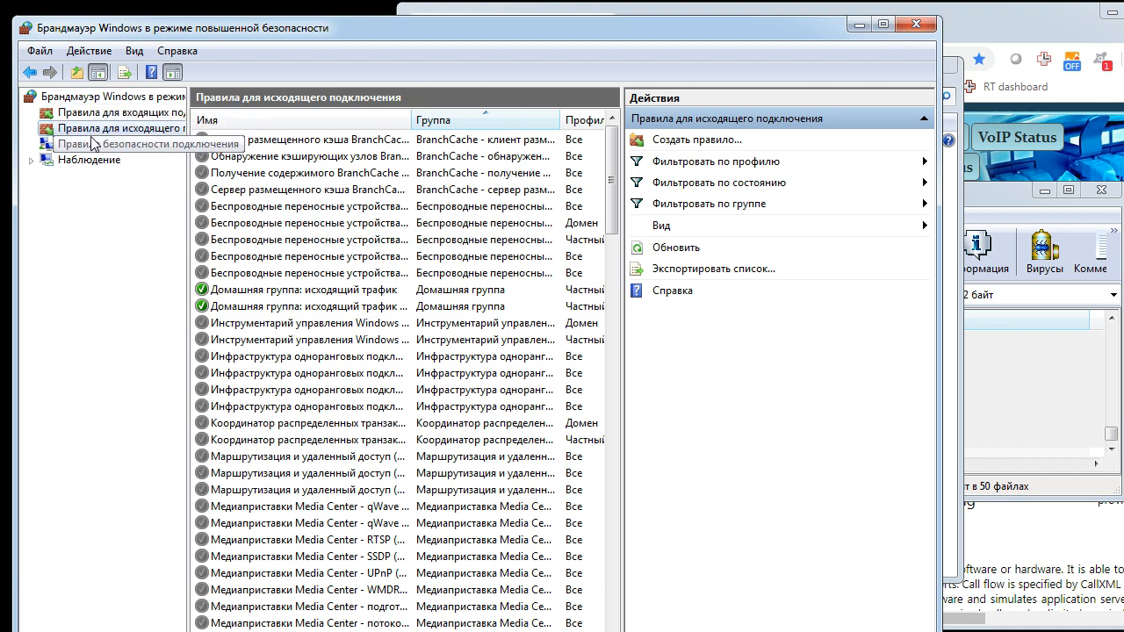
click(113, 113)
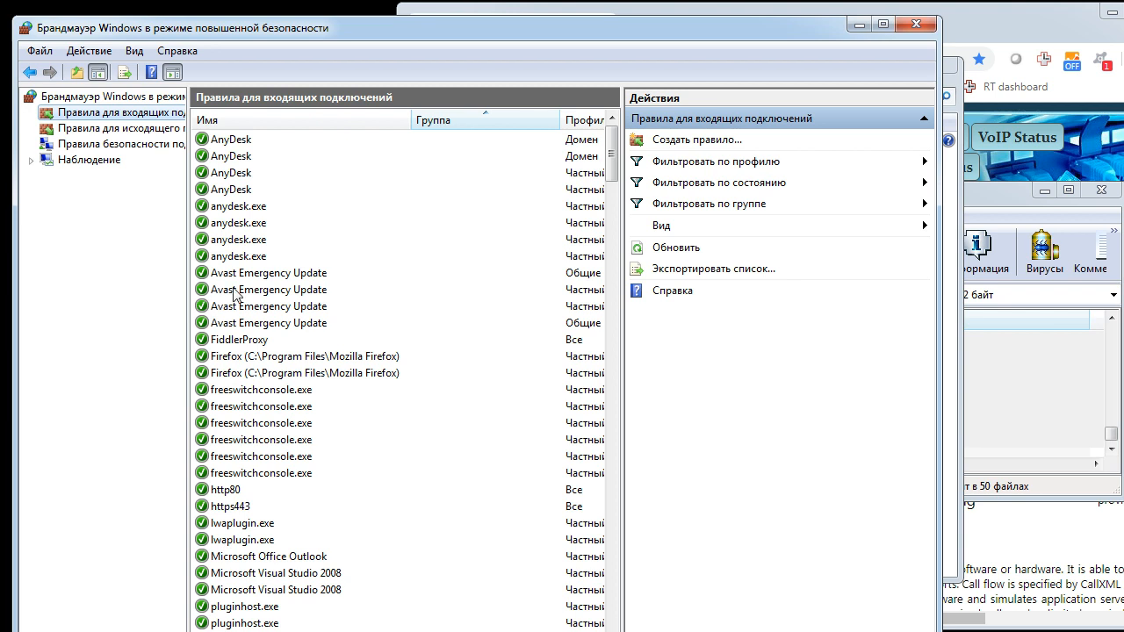
click(244, 274)
scroll(243, 273, down, 3)
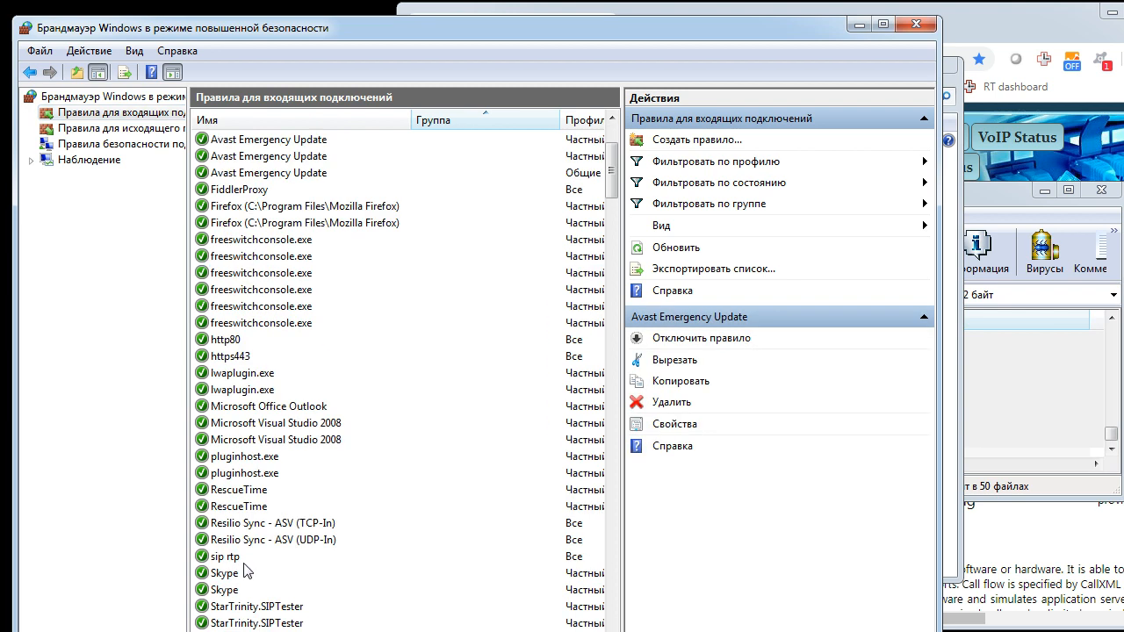
scroll(227, 367, down, 3)
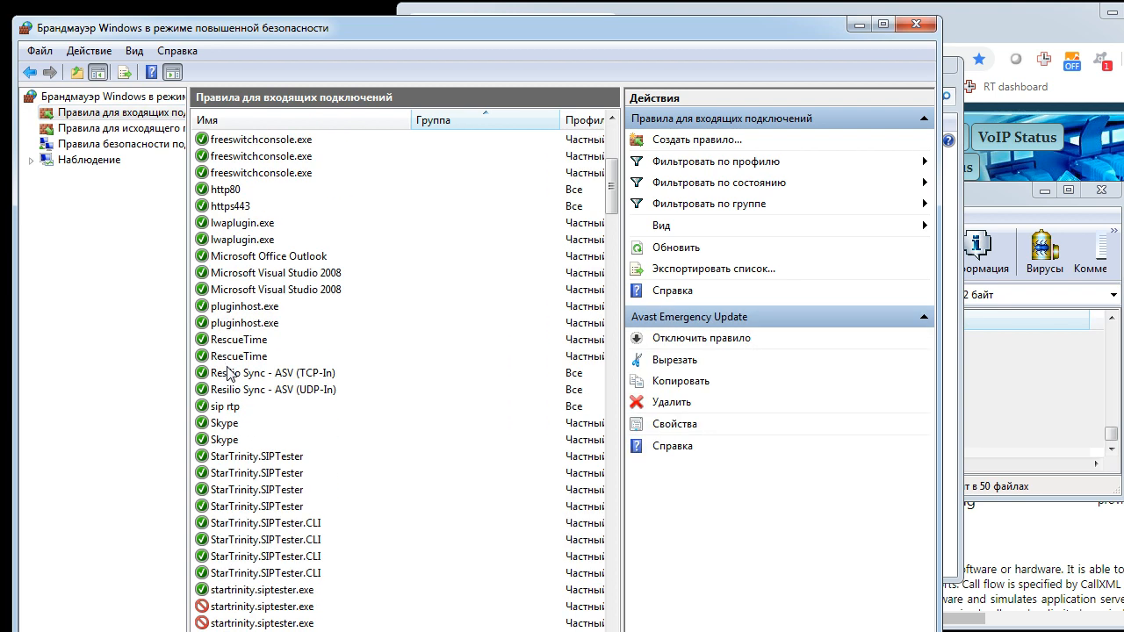
click(278, 507)
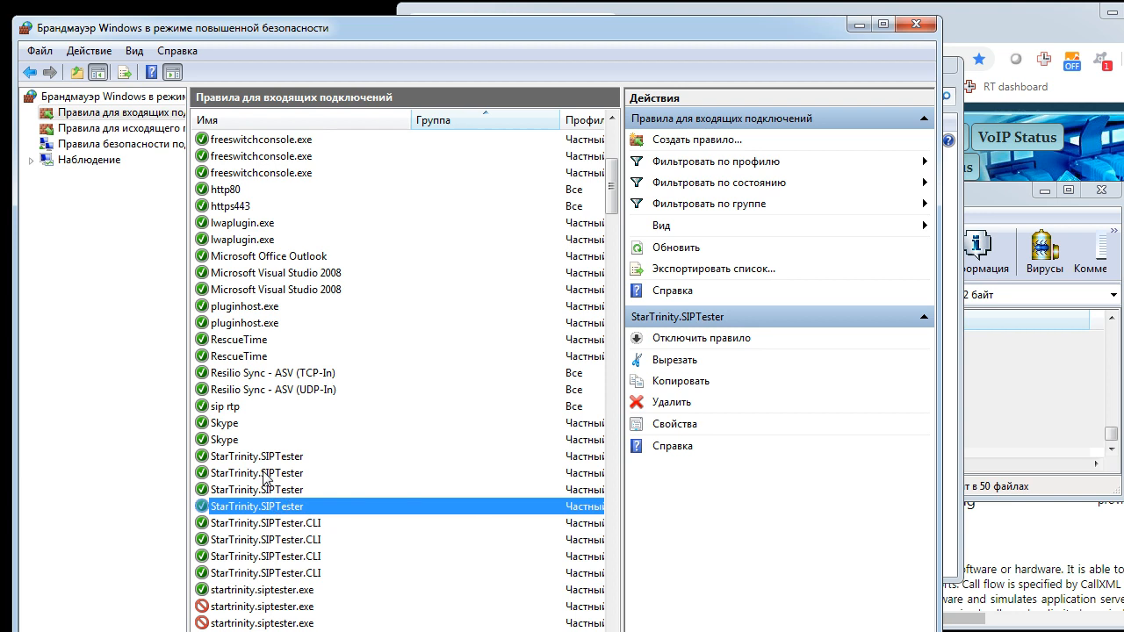
- Examine the programs, protocol and local port range of the inbound sip rtp rule, and close the advanced firewall window without changes
click(224, 408)
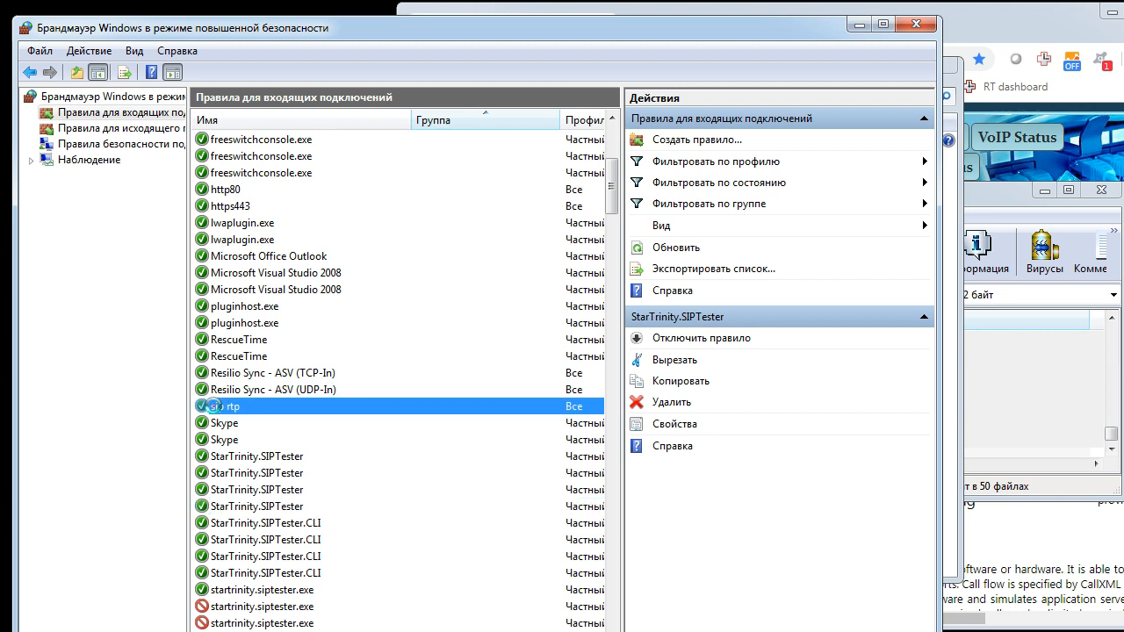
double_click(234, 407)
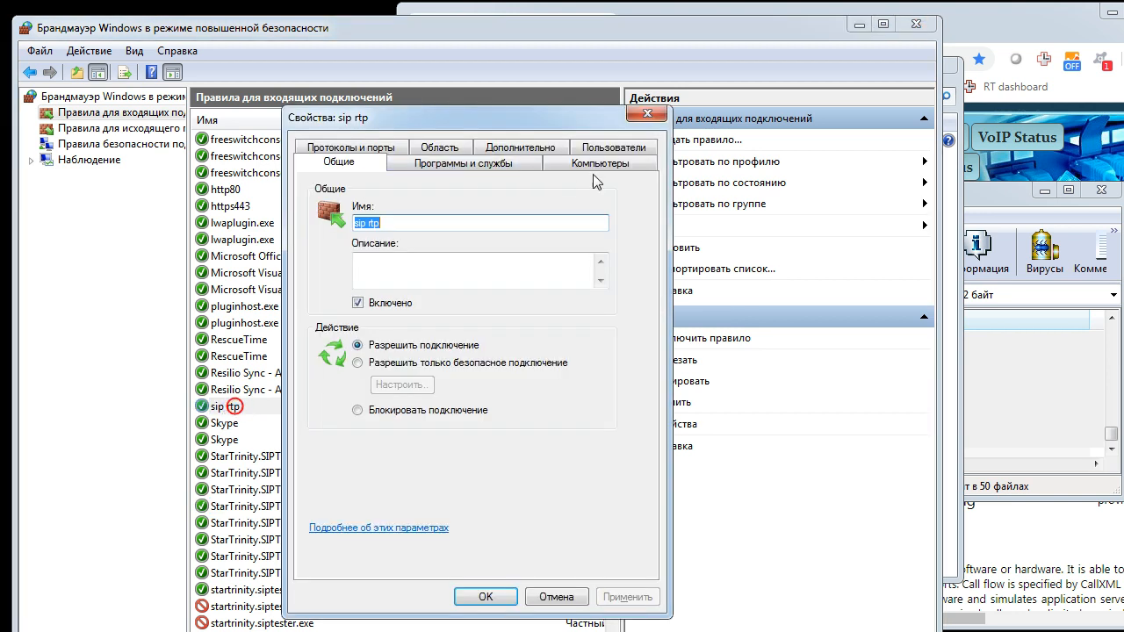
click(437, 165)
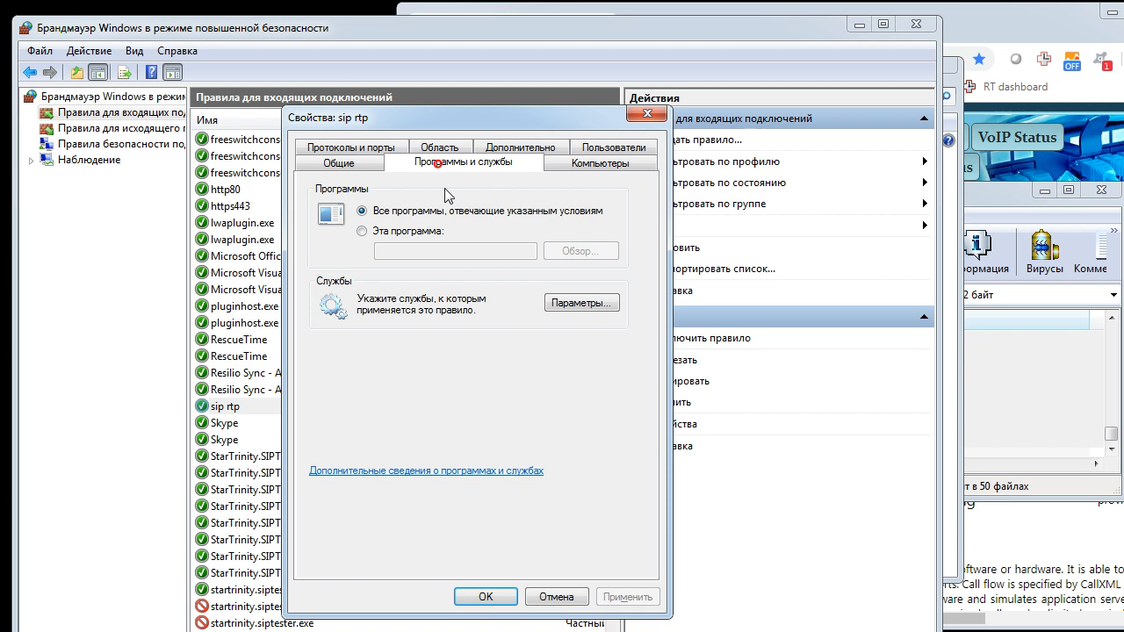
click(350, 147)
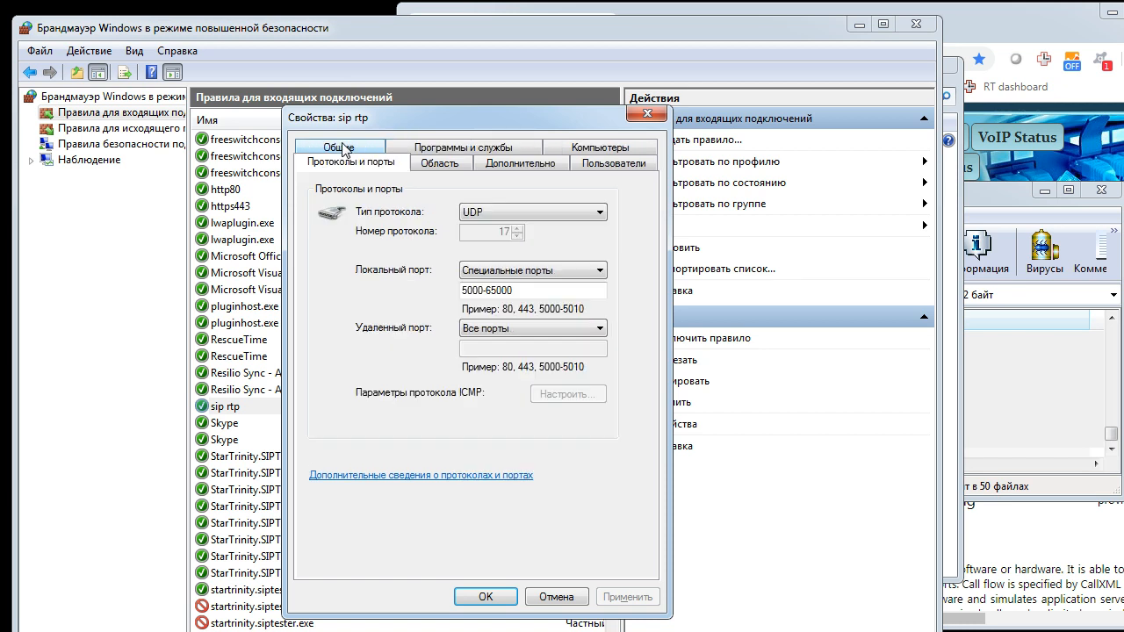
double_click(518, 290)
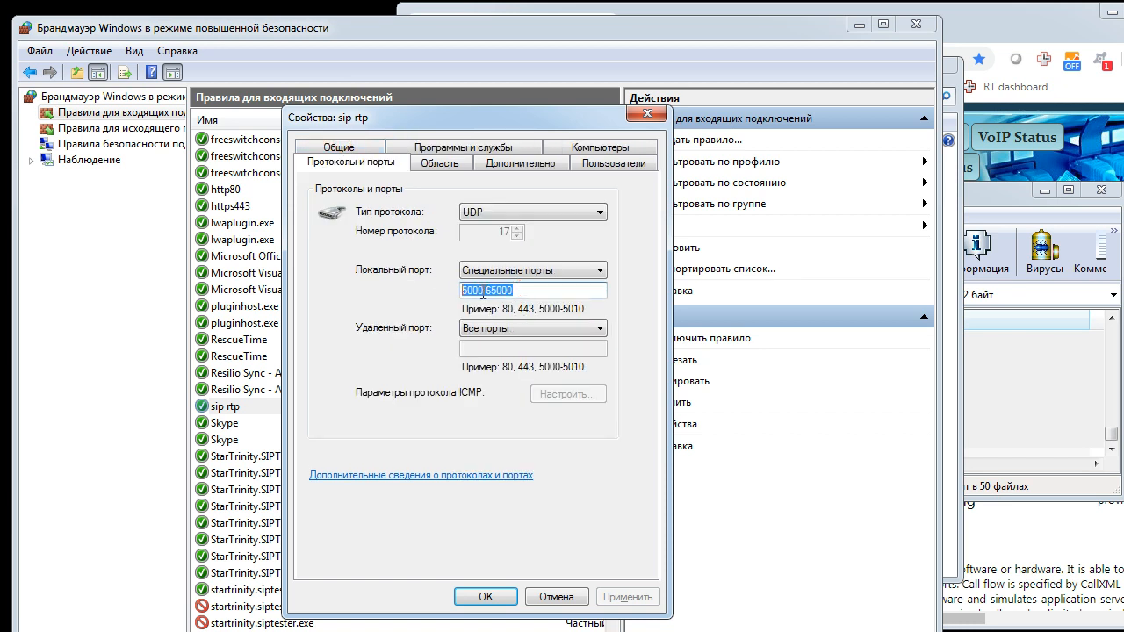
click(533, 293)
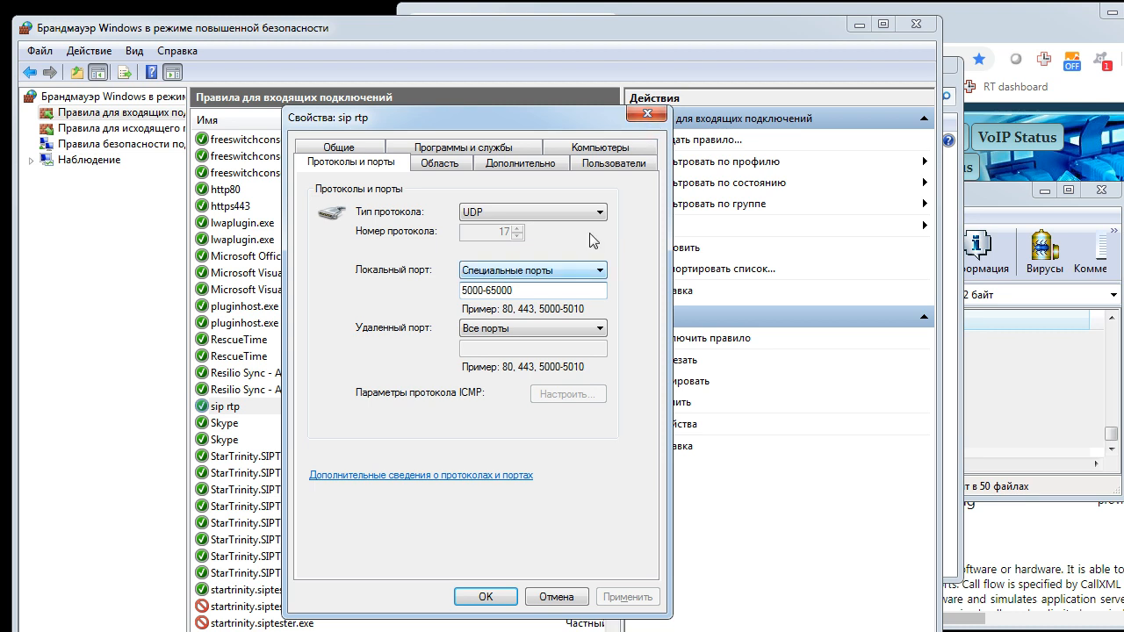
click(650, 115)
click(916, 26)
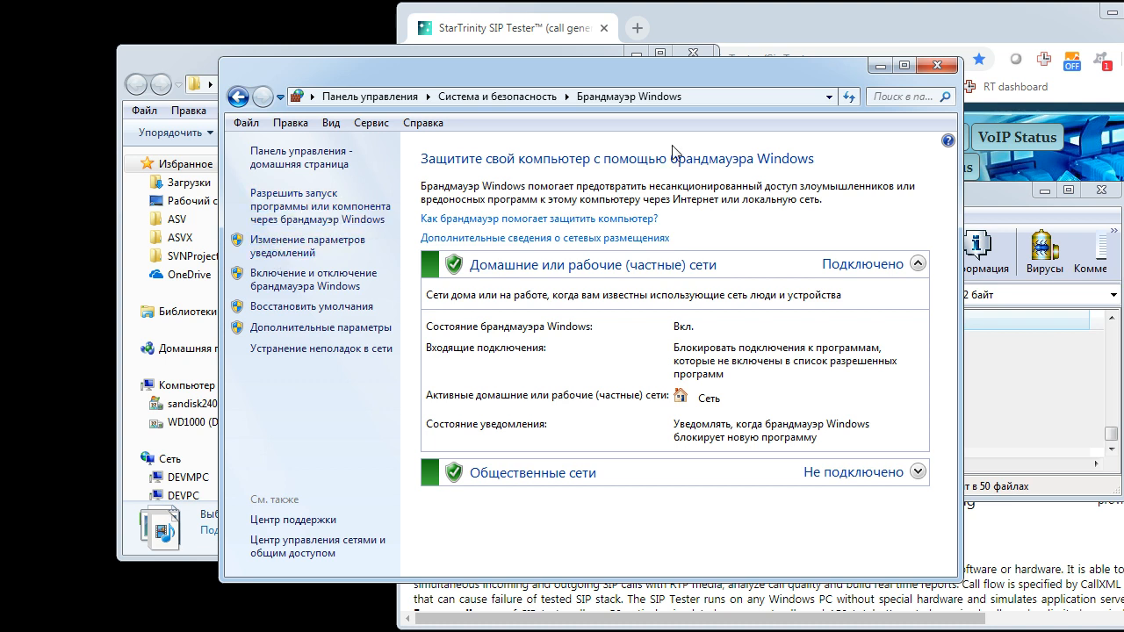
- Minimize the Windows Firewall window and run StarTrinity.SIPTester.exe from the siptester6000 folder, accepting the unknown-publisher warning
click(881, 67)
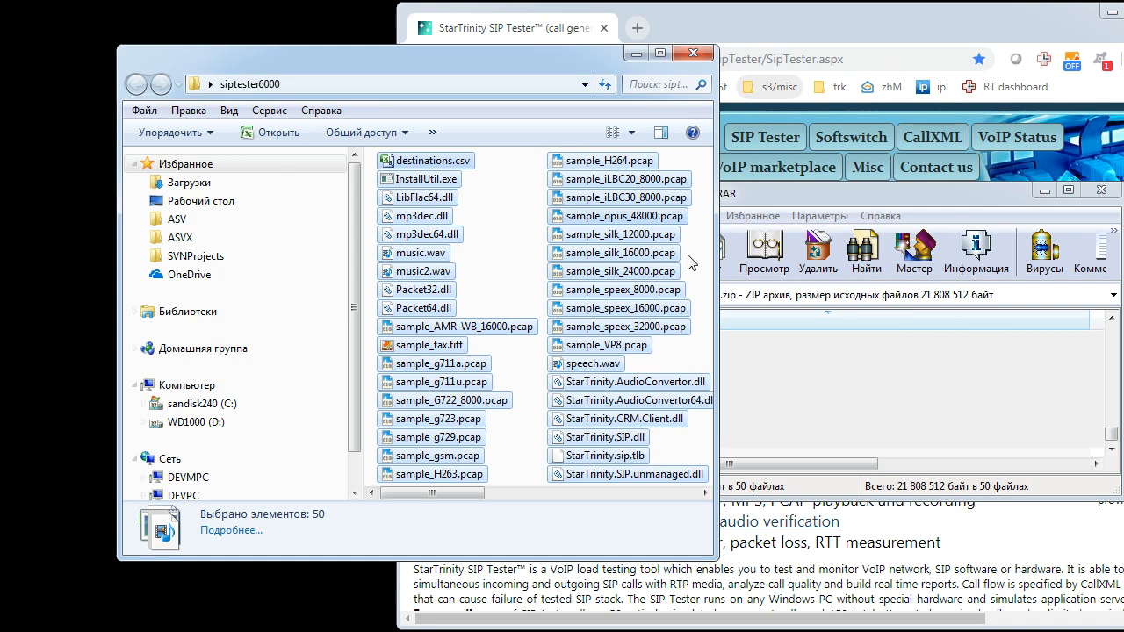
click(515, 233)
scroll(509, 290, down, 3)
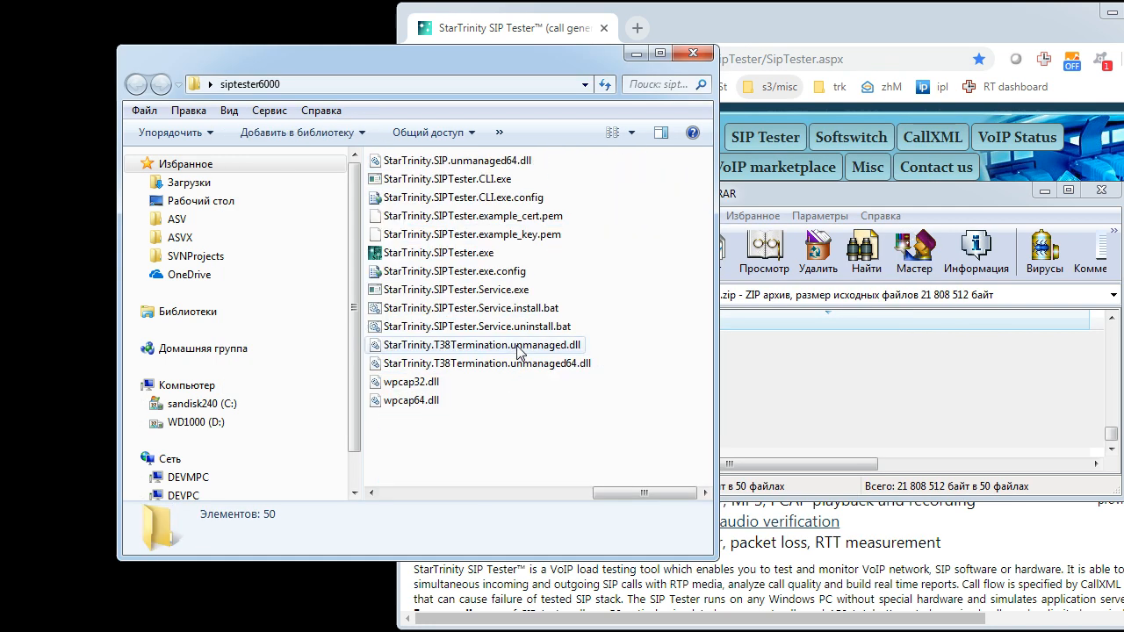
double_click(417, 255)
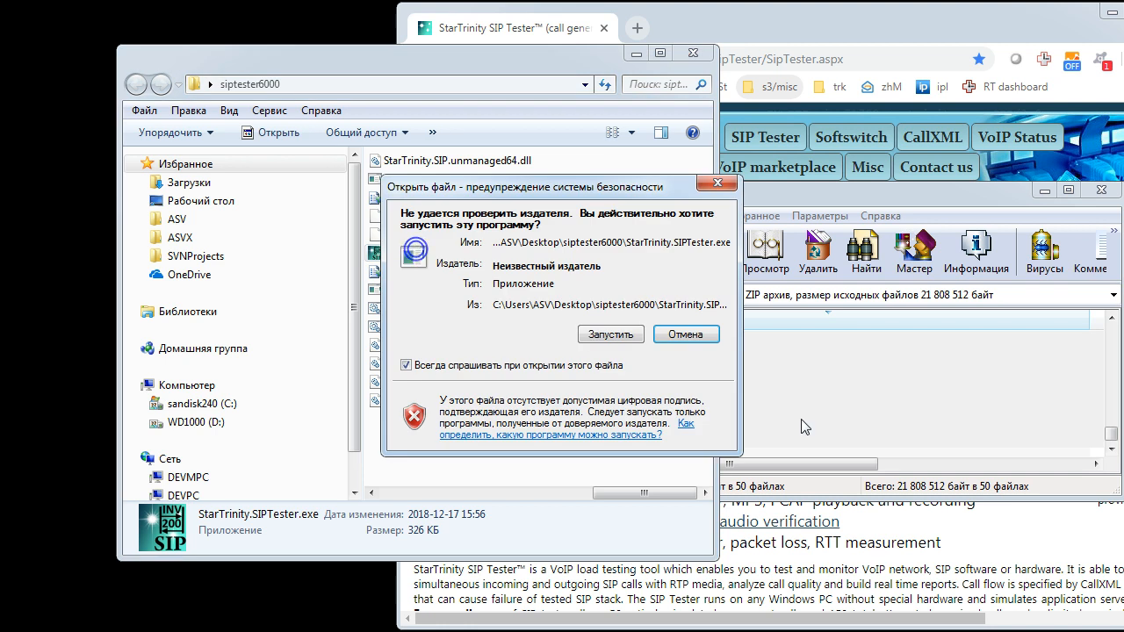
click(620, 335)
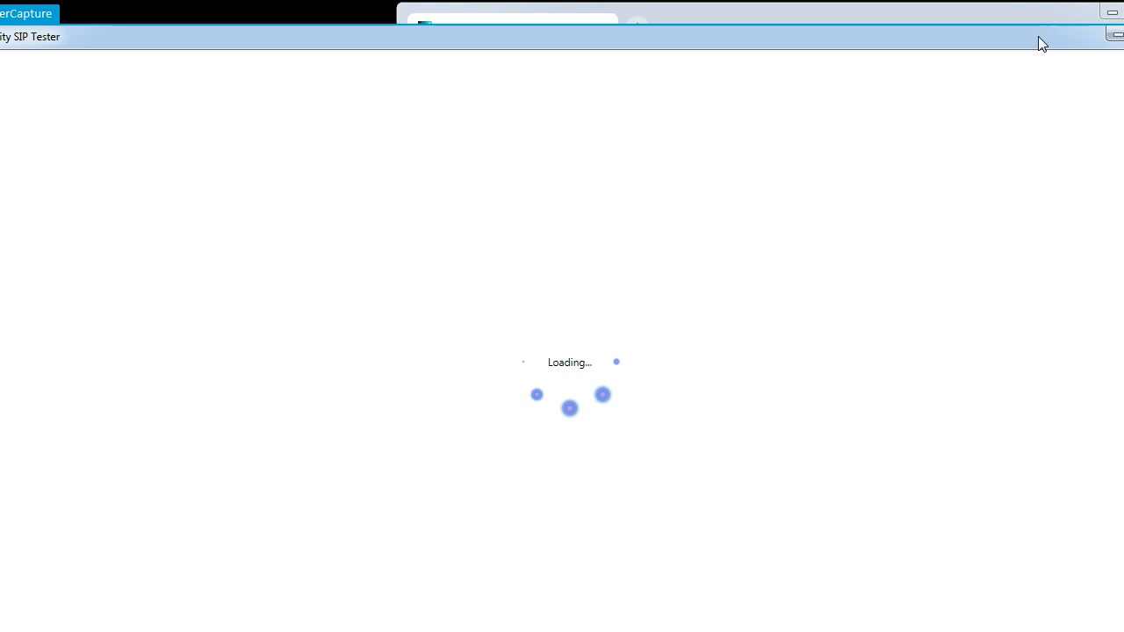
- Bring the StarTrinity SIP Tester window onto this display and allow it through the Windows firewall for private networks
double_click(382, 41)
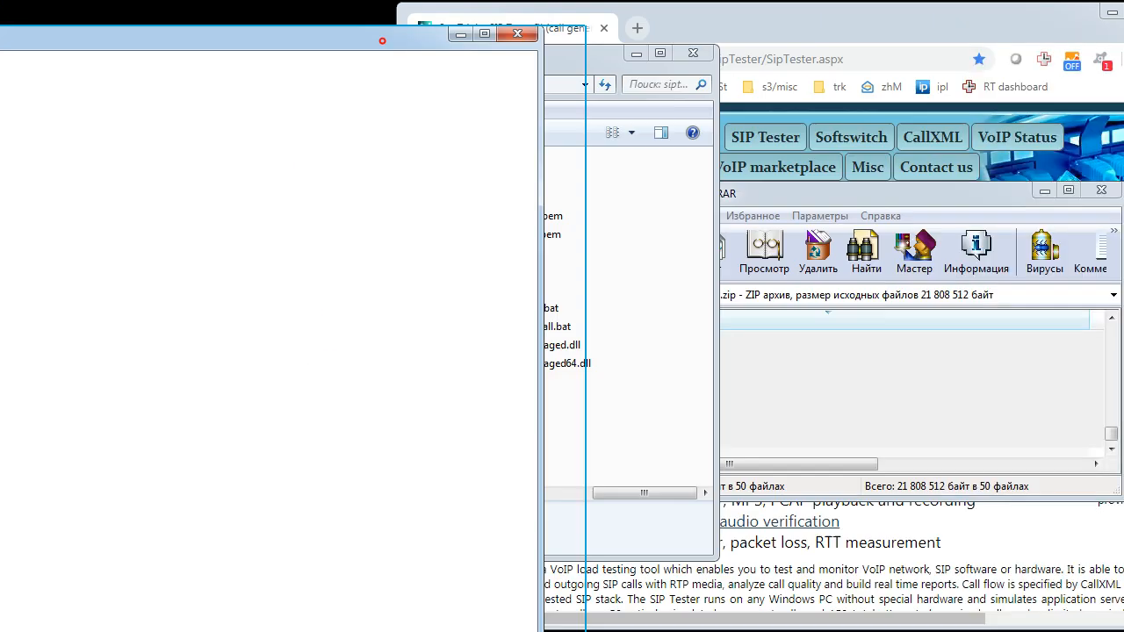
drag(382, 41, 0, 79)
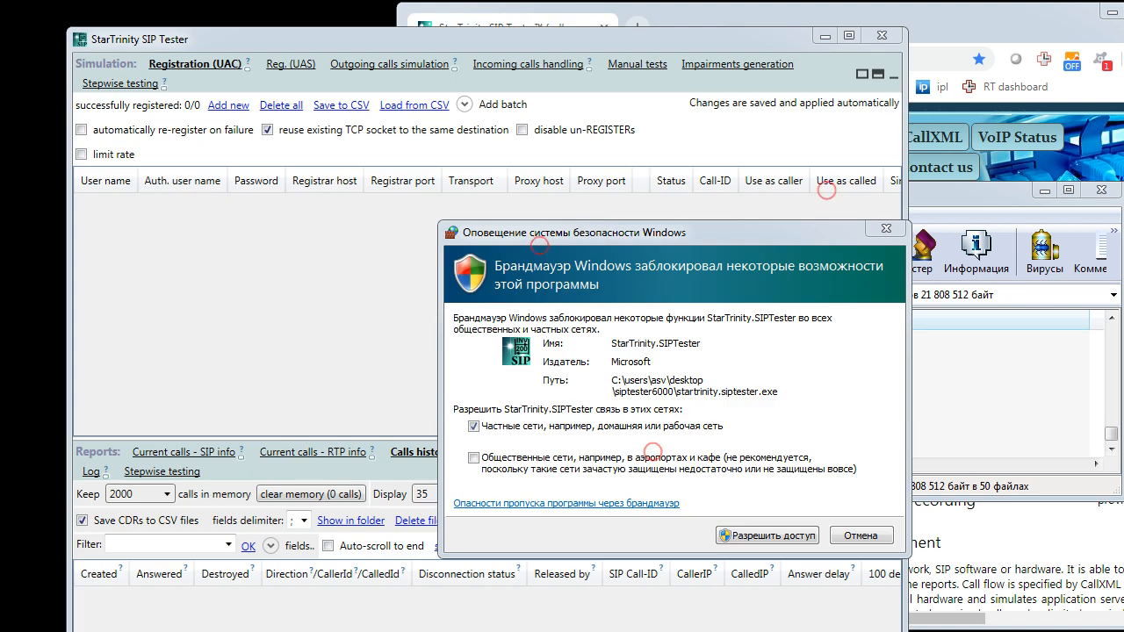
drag(536, 230, 500, 174)
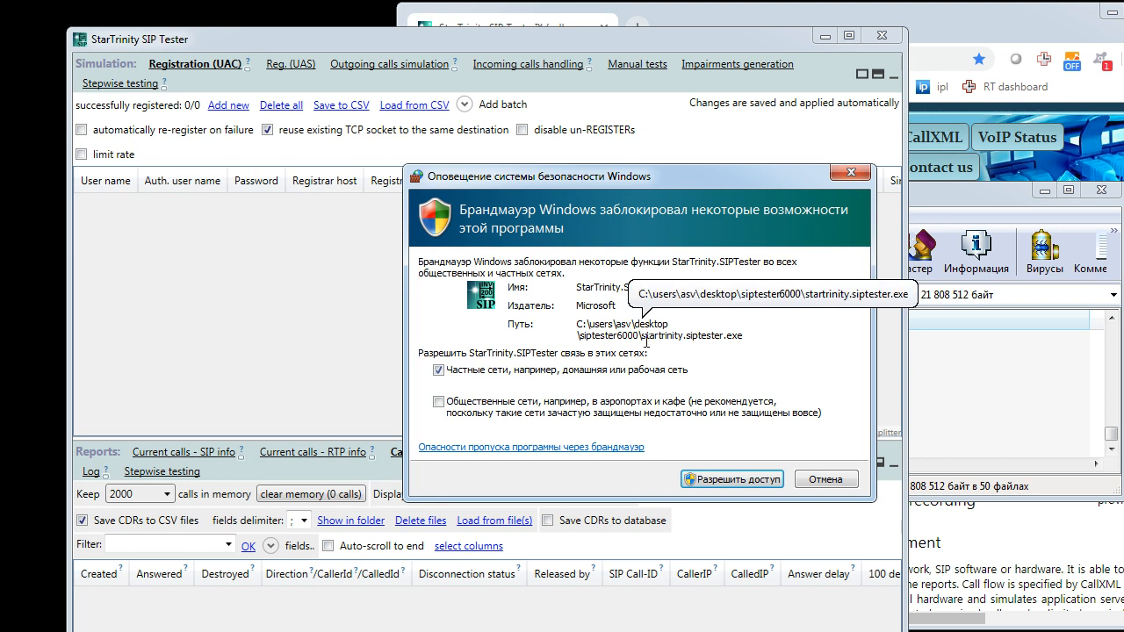
click(751, 481)
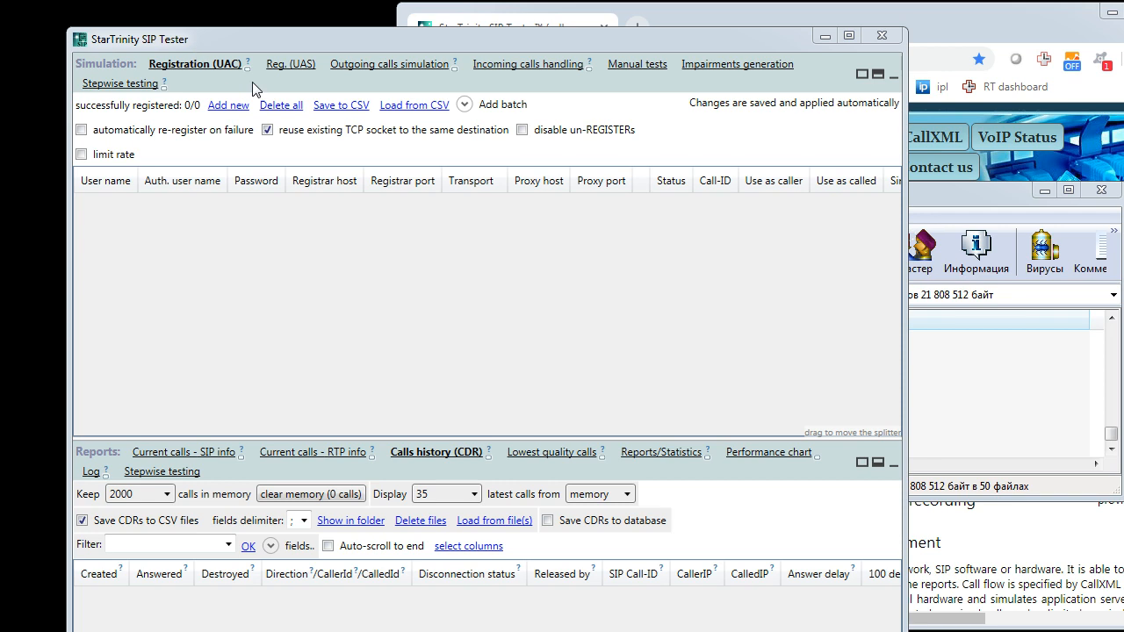
- In the incoming calls handling settings, set the base SIP port to 6000
click(508, 65)
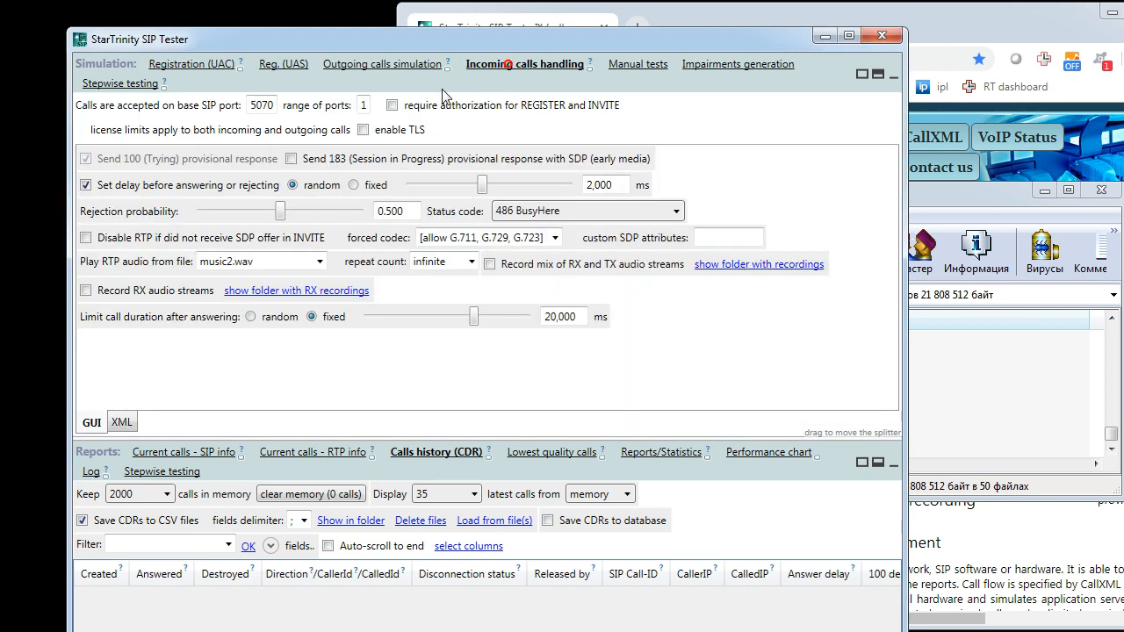
click(275, 105)
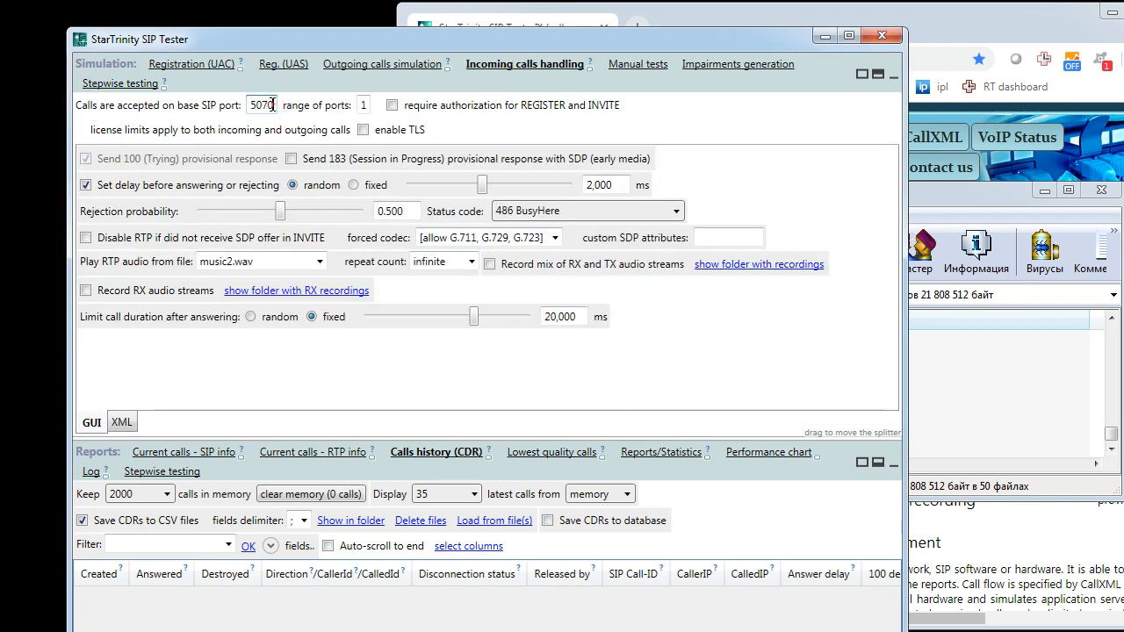
key(BackSpace)
key(BackSpace)
key(BackSpace)
key(BackSpace)
text(600)
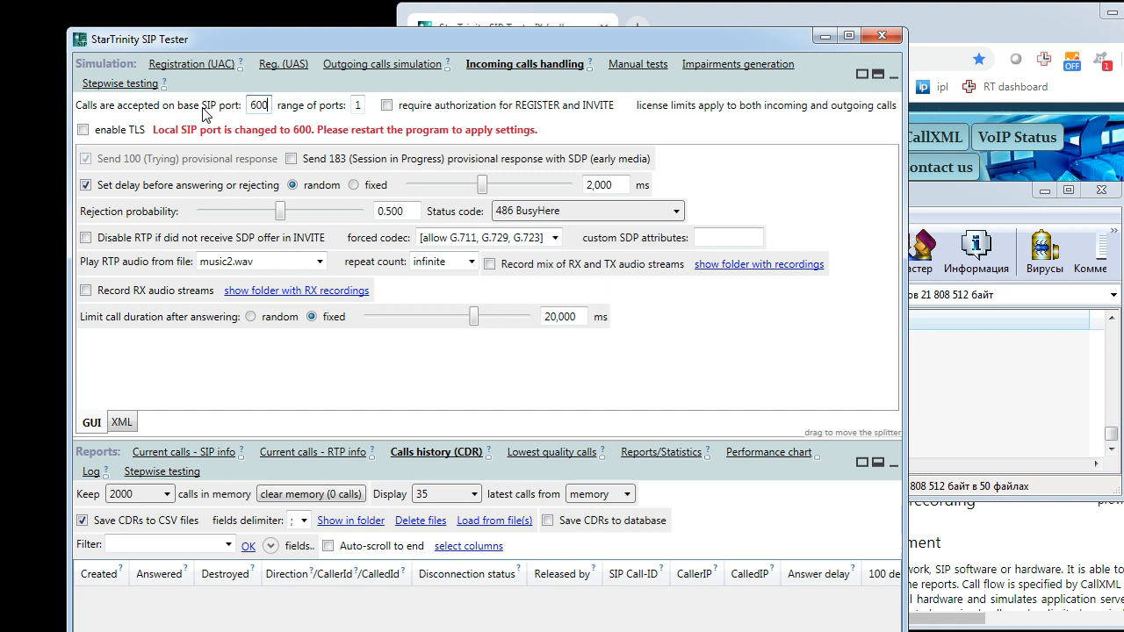
text(0)
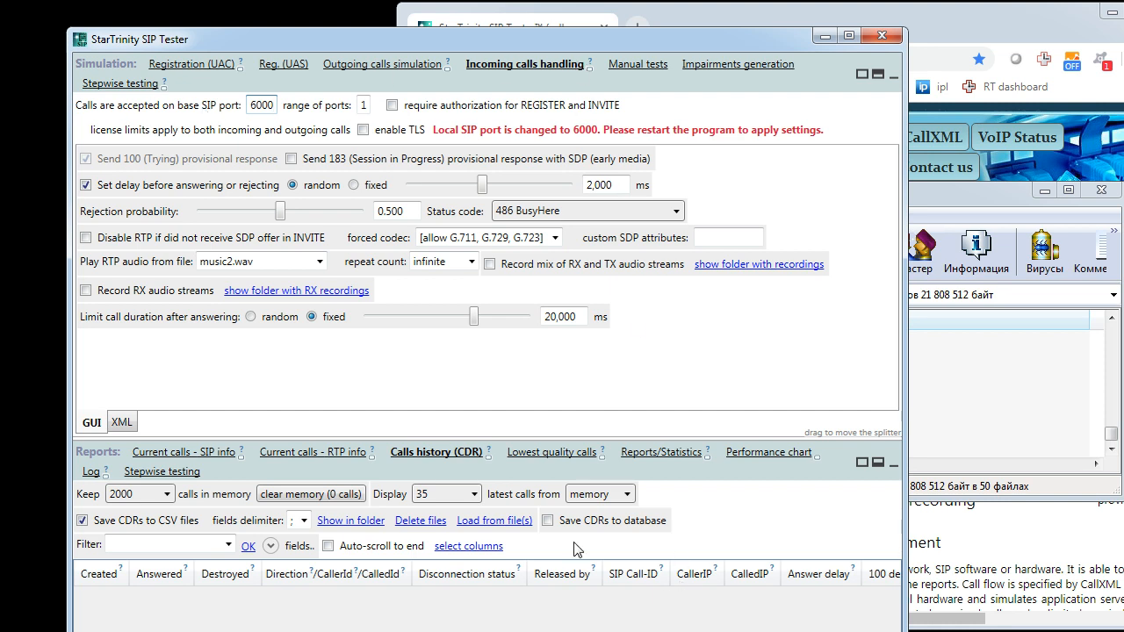
- Restart StarTrinity SIP Tester from the siptester6000 folder, opting out of further feedback requests, and maximize its window
drag(764, 39, 843, 23)
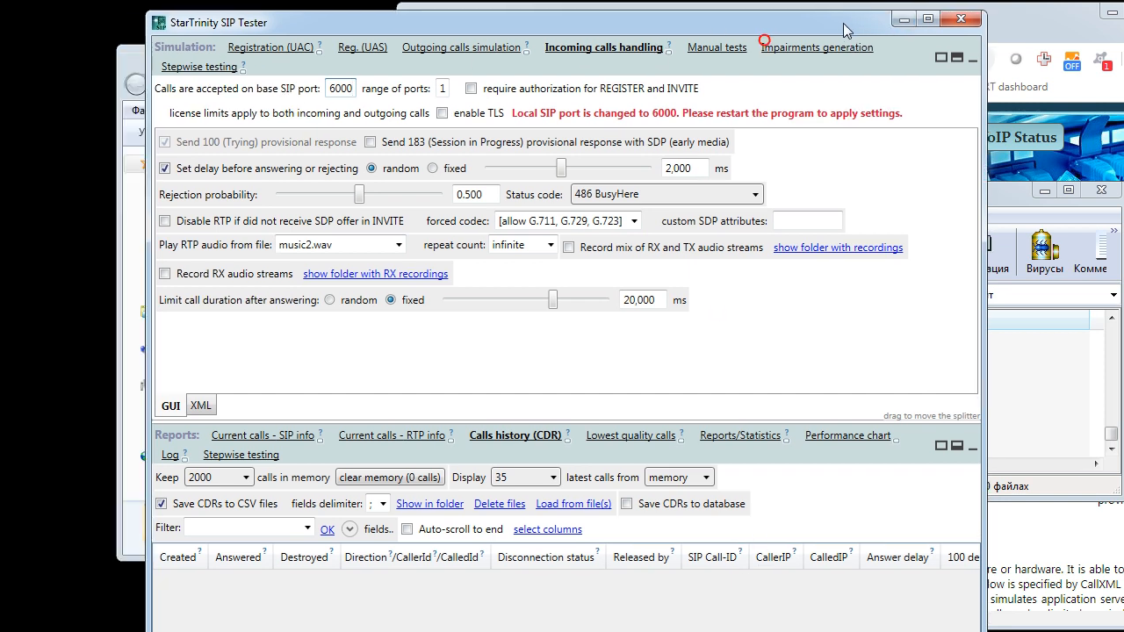
click(961, 19)
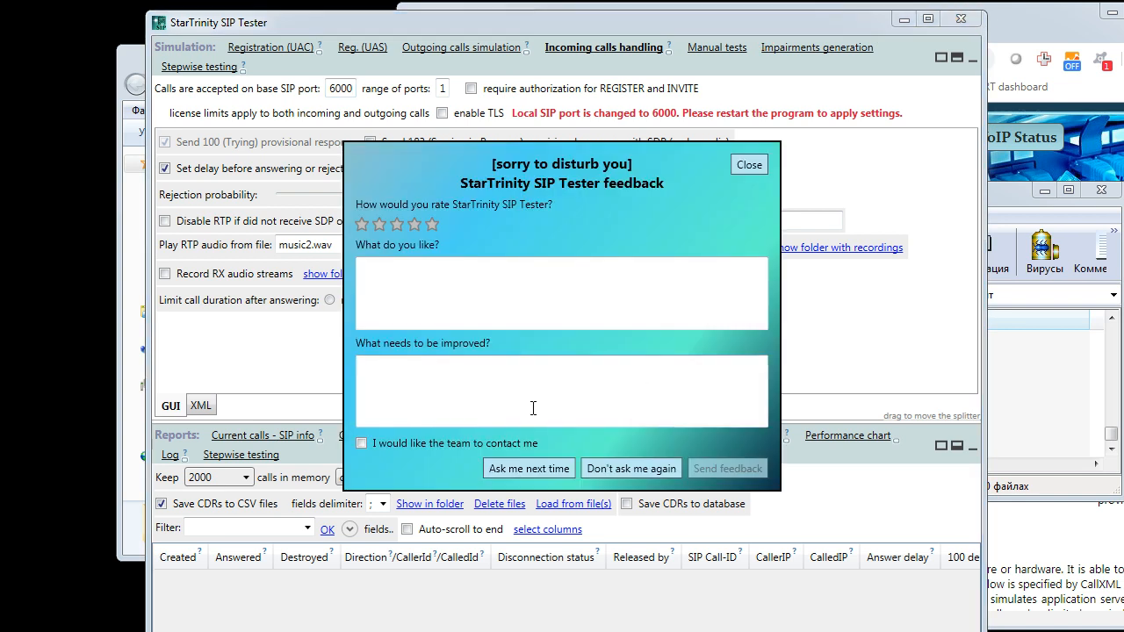
click(654, 468)
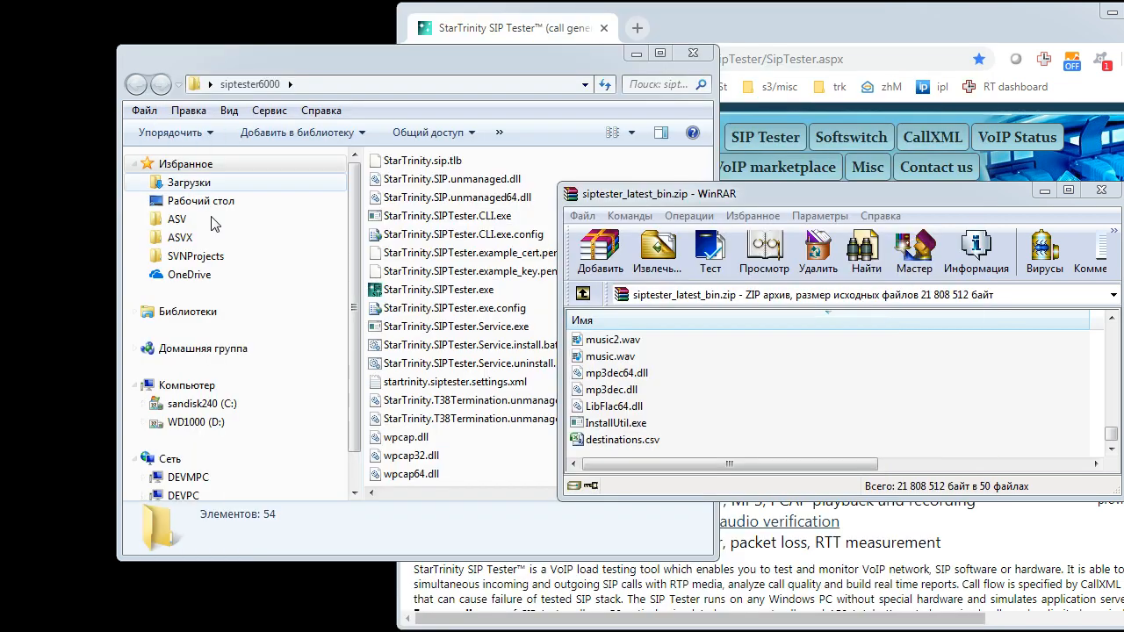
click(431, 254)
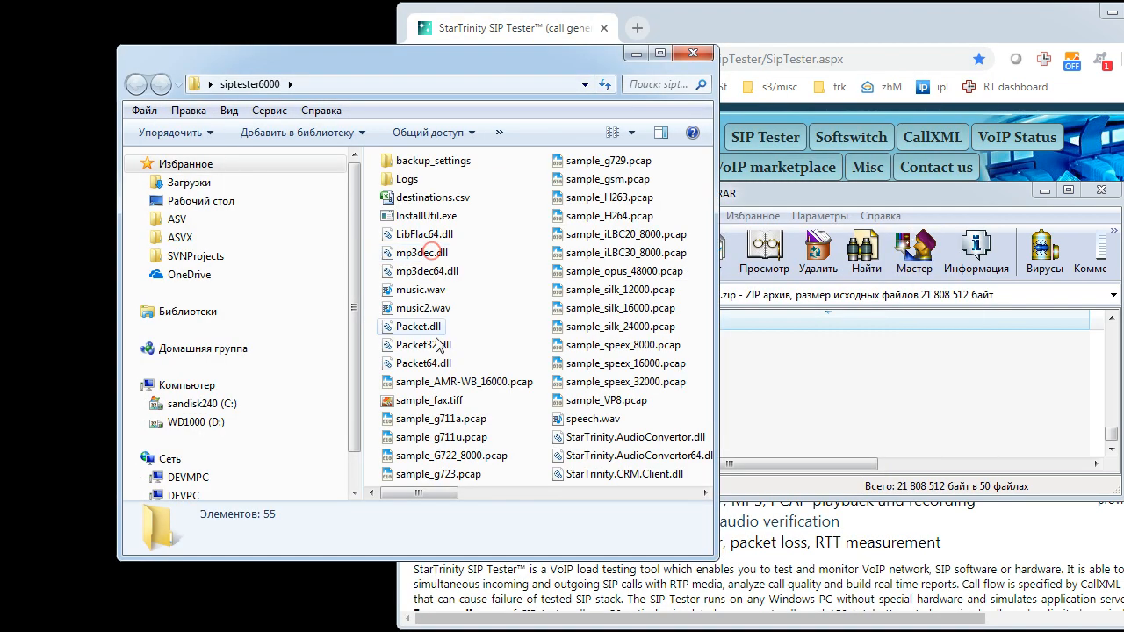
scroll(504, 312, right, 1)
double_click(618, 306)
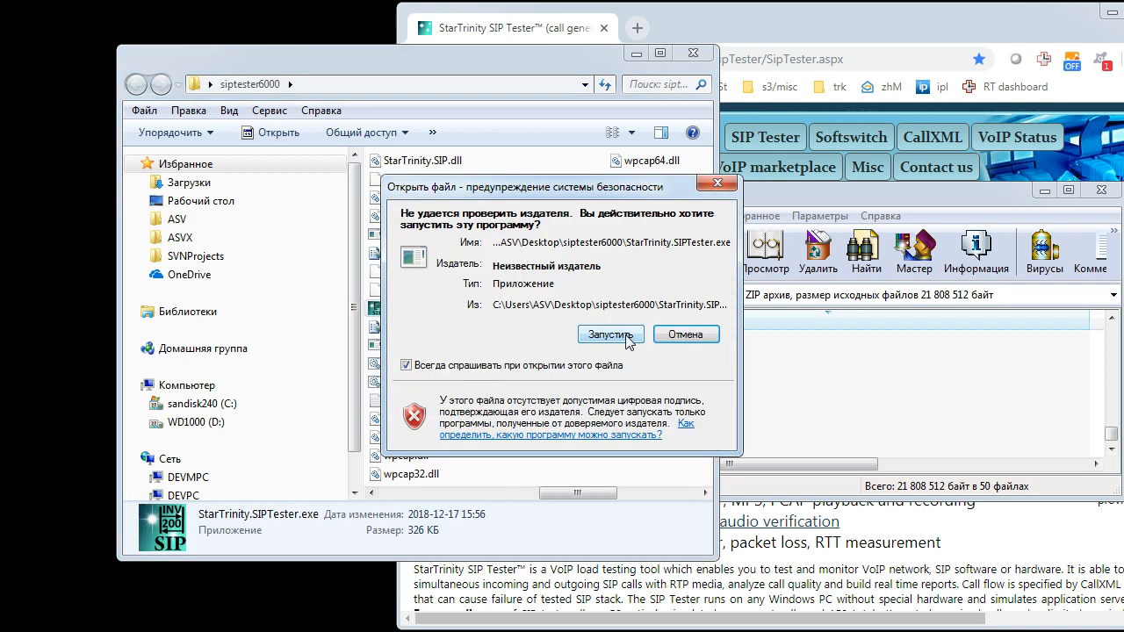
click(620, 333)
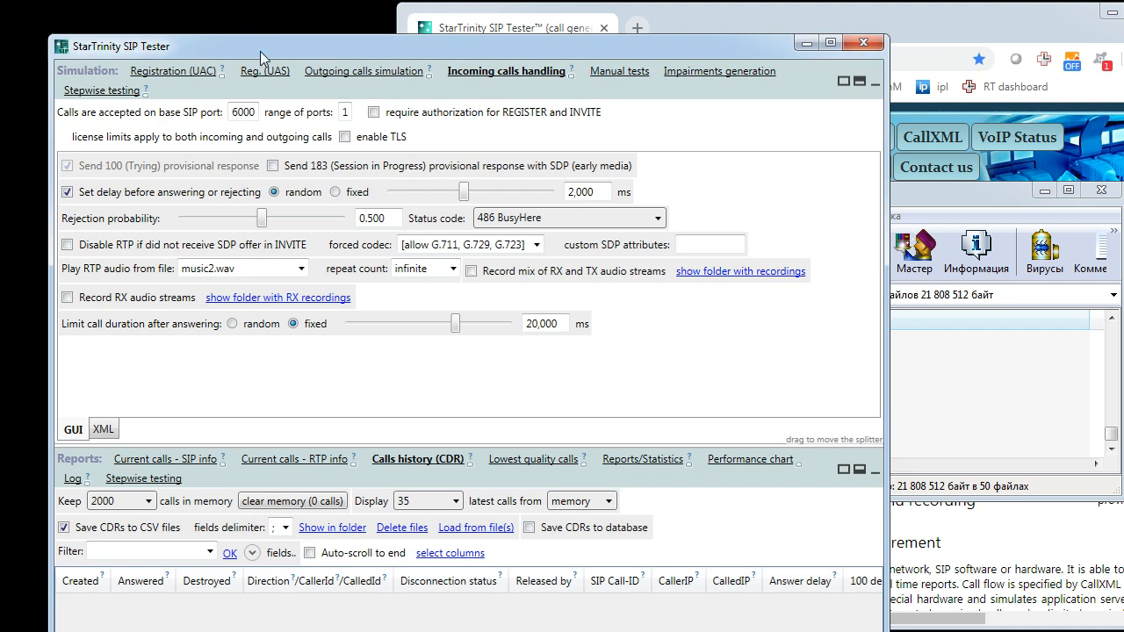
double_click(262, 49)
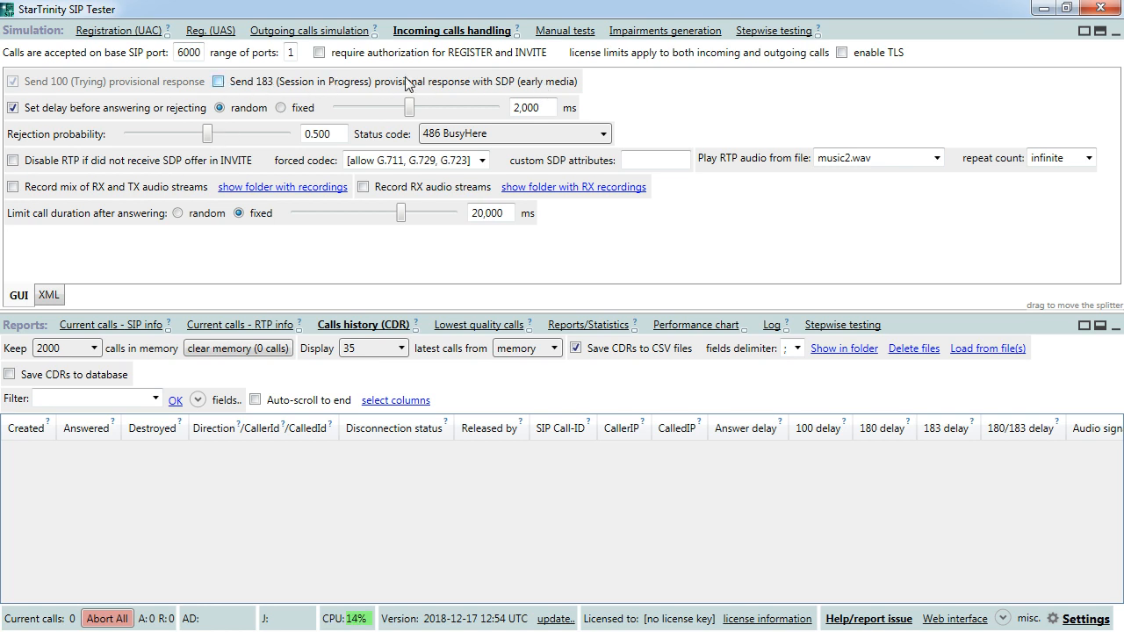
- For incoming calls, enable the 183 Session in Progress response with SDP and set the rejection probability to 0
click(219, 81)
click(218, 84)
double_click(314, 134)
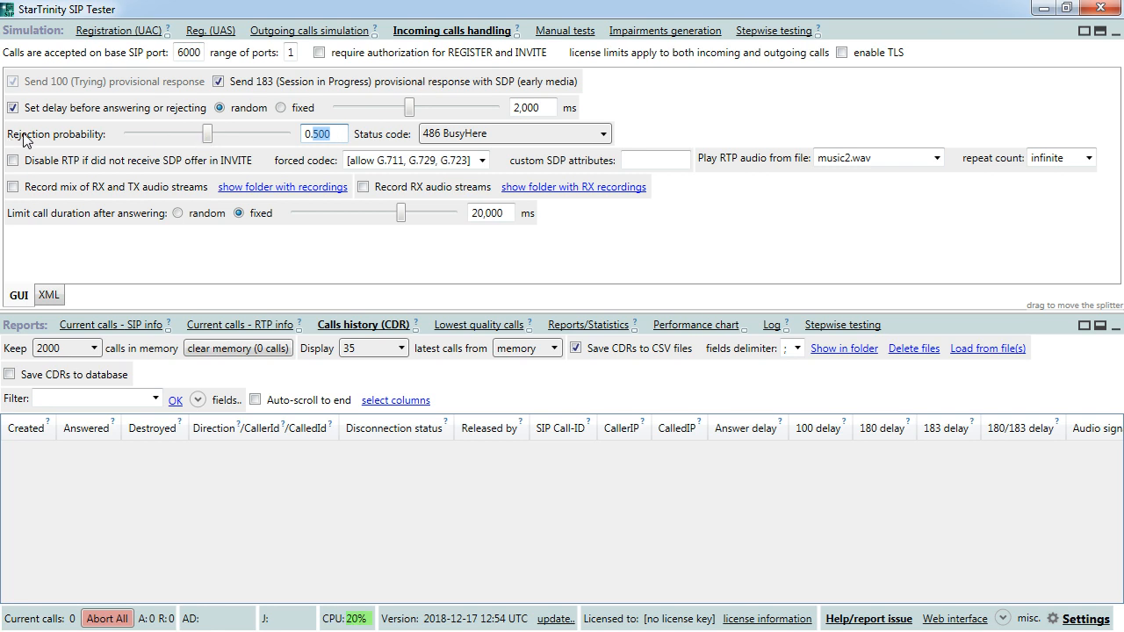
drag(207, 134, 124, 149)
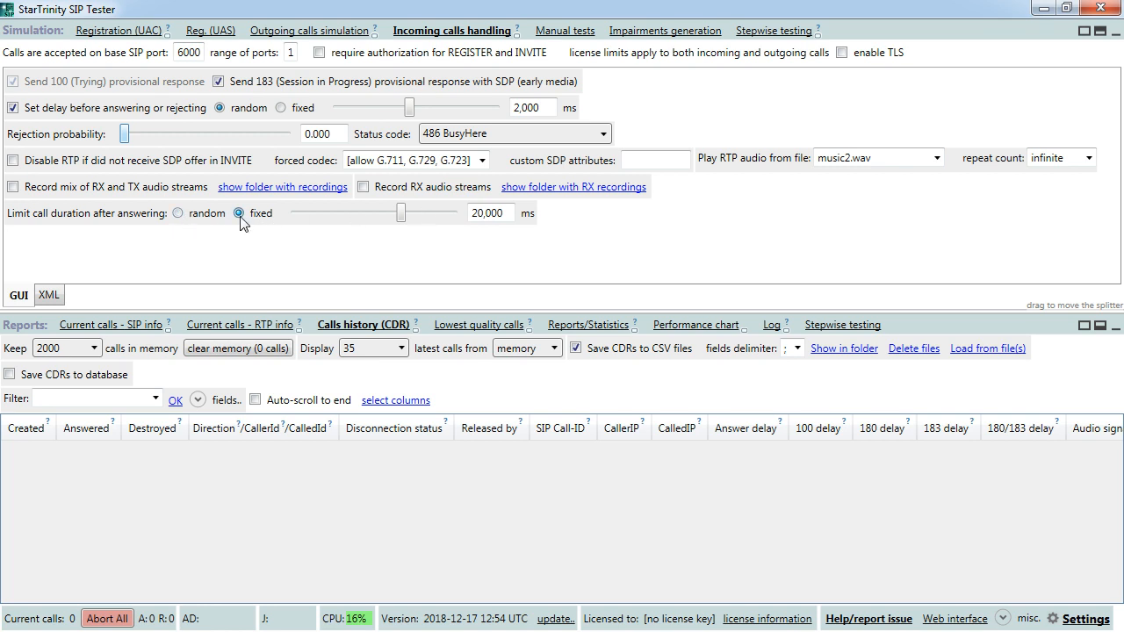
- Make the incoming call duration limit after answering random
click(178, 215)
double_click(484, 213)
click(505, 215)
- Switch to the remote host 192.168.10.6, enlarge the outgoing call settings area and set termination after answering to 71,876 ms
key(alt+Tab)
key(alt+Tab)
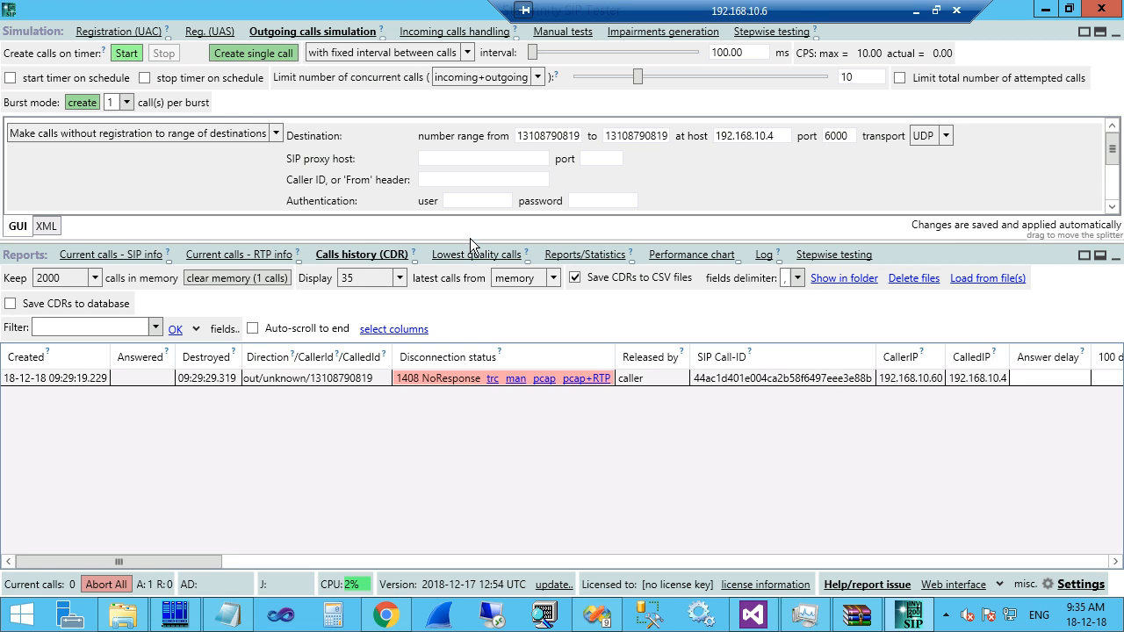
drag(469, 238, 457, 359)
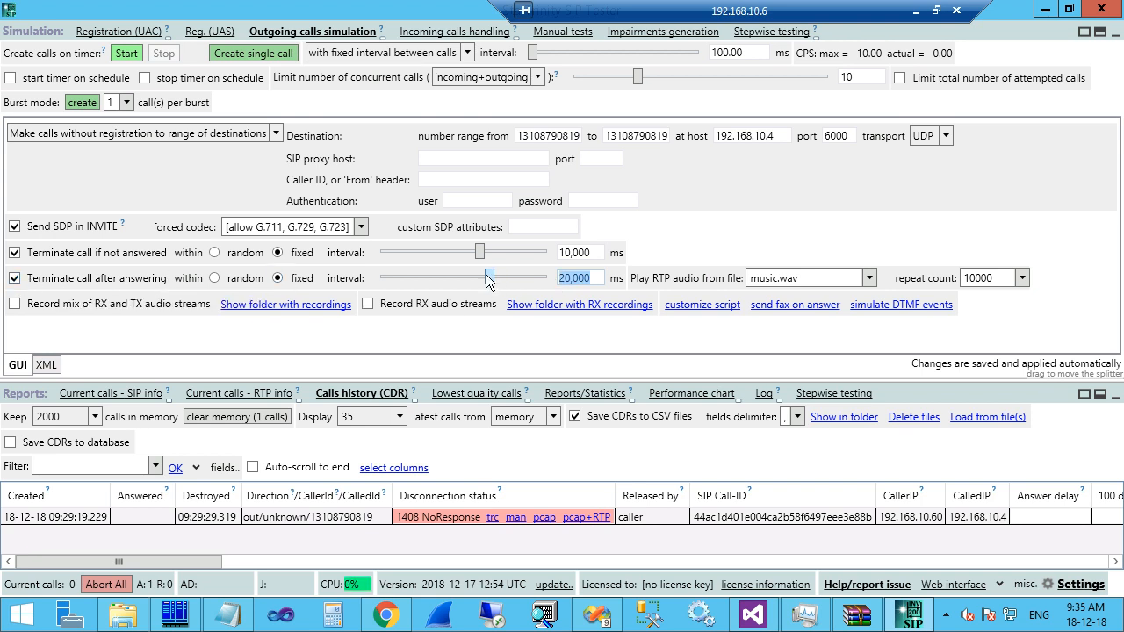
drag(488, 279, 508, 283)
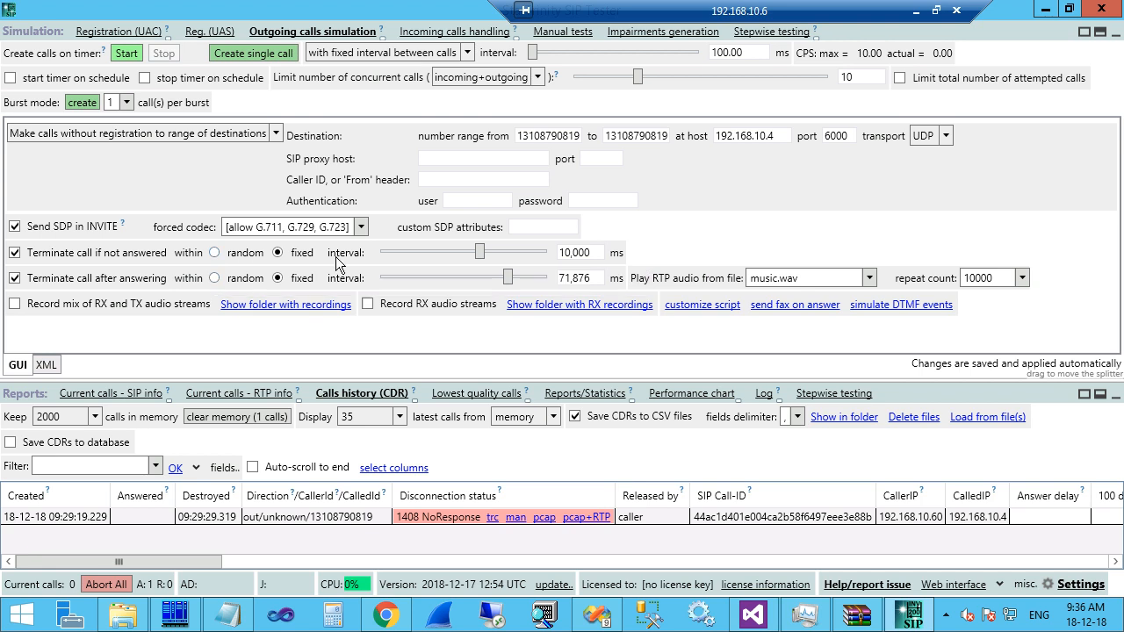
- Create a single call to host 192.168.10.4 on port 6000 and review the SIP message trace of that call
double_click(582, 252)
click(249, 54)
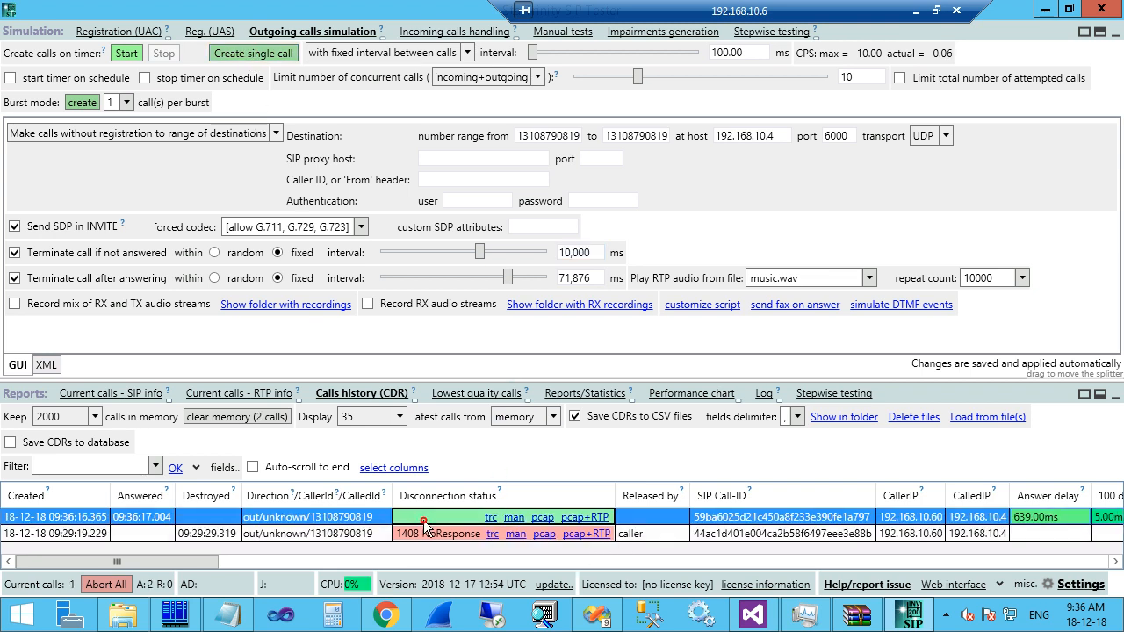
click(491, 517)
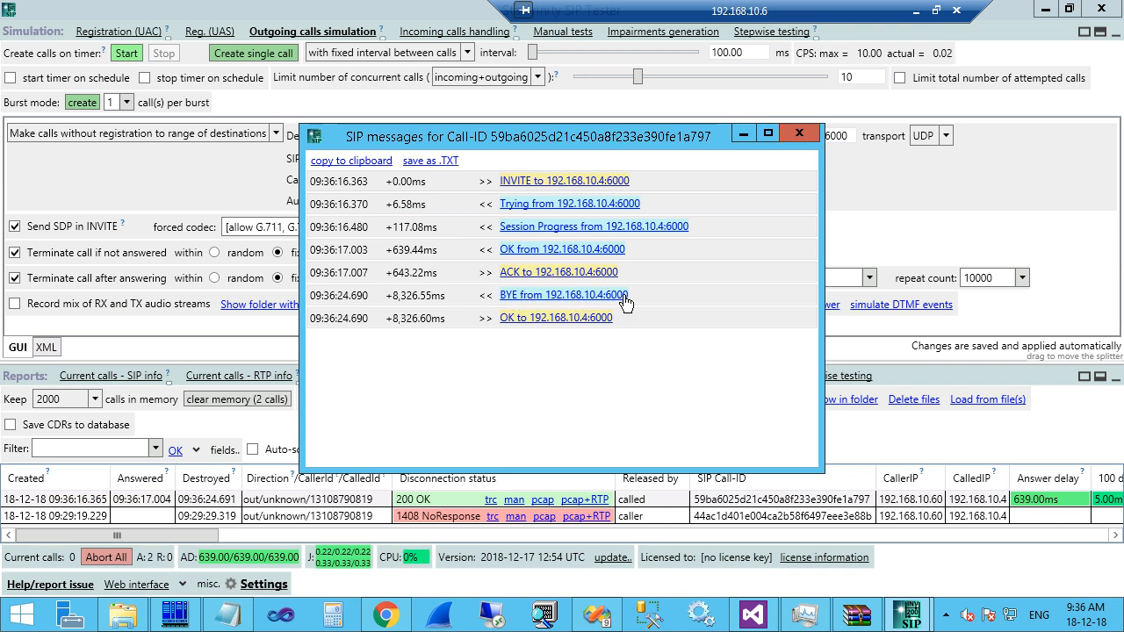
click(799, 132)
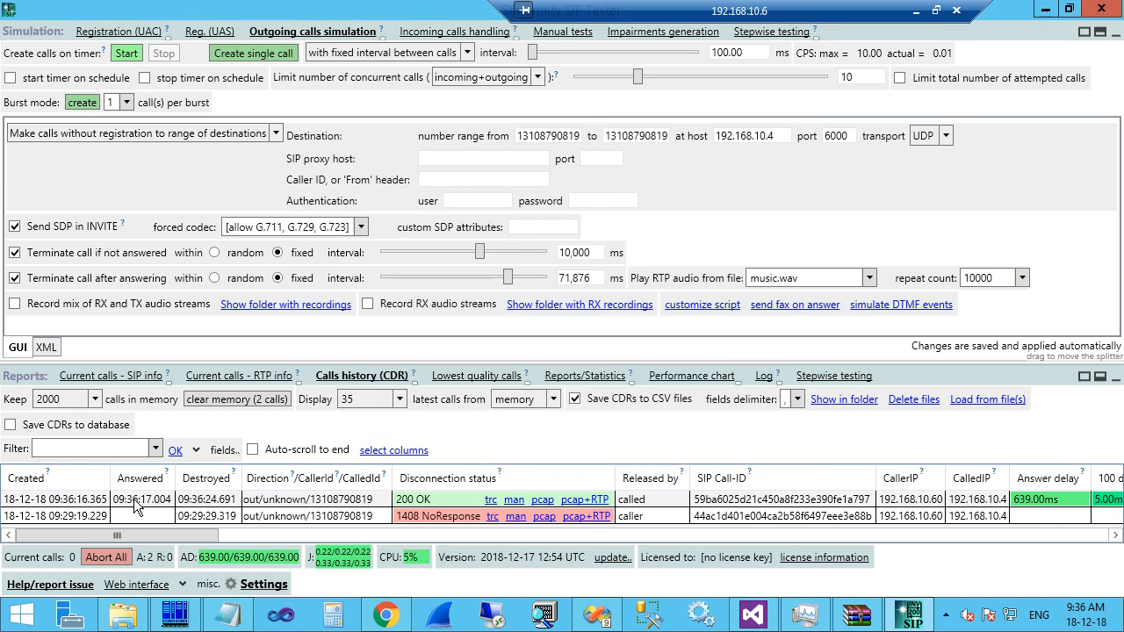
- Check the created, answered and destroyed times of the latest call in the calls history
click(42, 498)
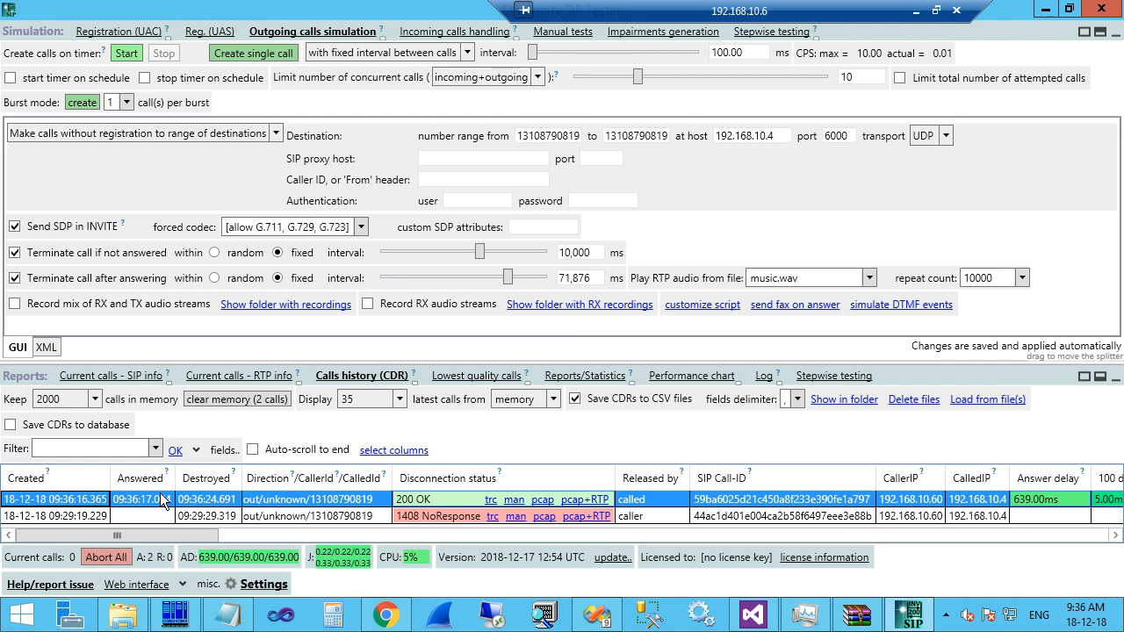
click(138, 506)
click(217, 501)
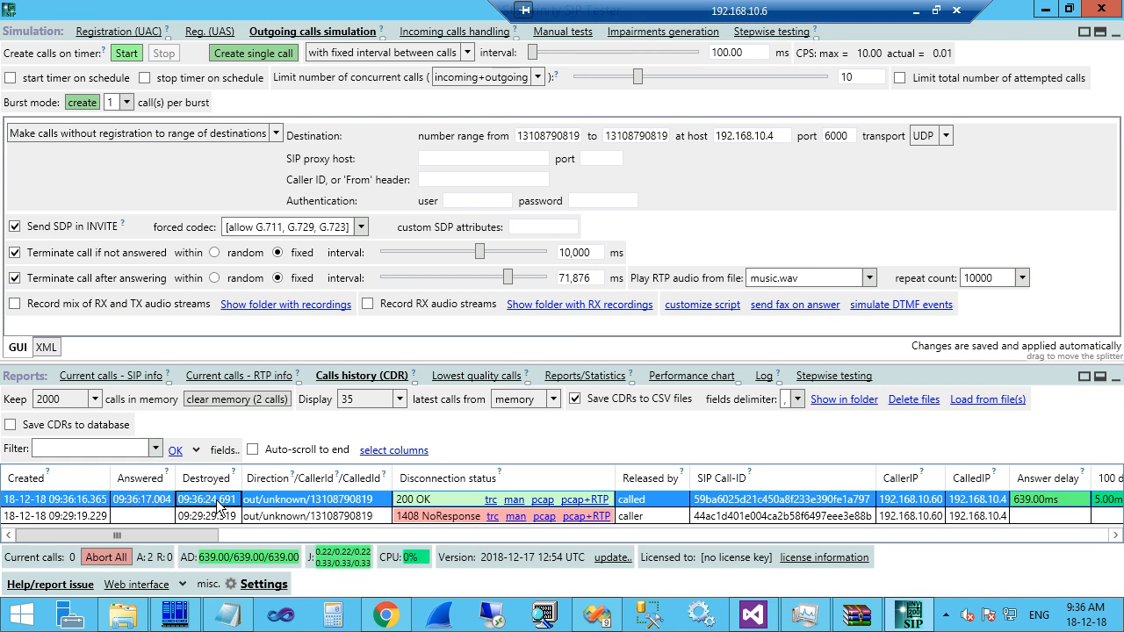
- Configure the calls history to show only the basic CDR fields plus the answered duration column
click(393, 450)
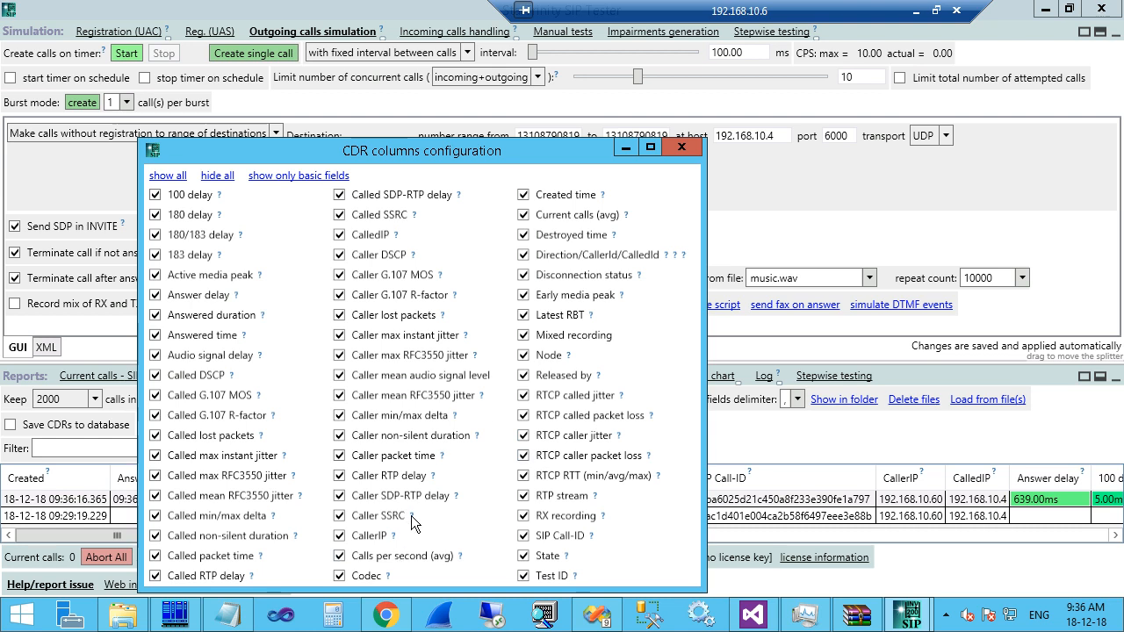
mouse_move(411, 519)
click(284, 177)
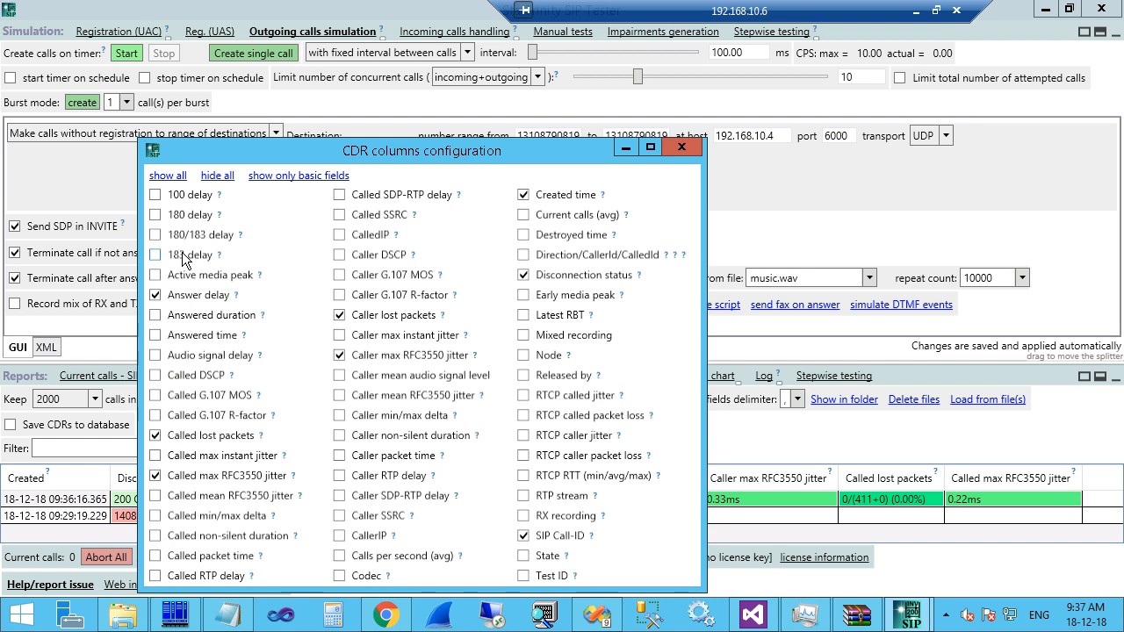
click(156, 317)
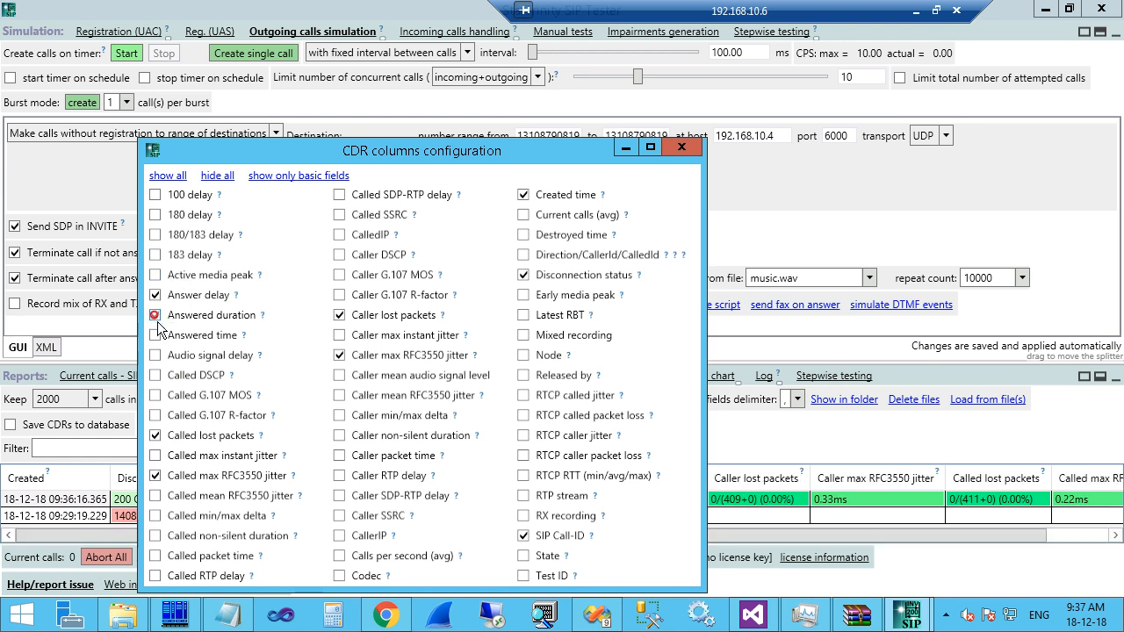
click(679, 146)
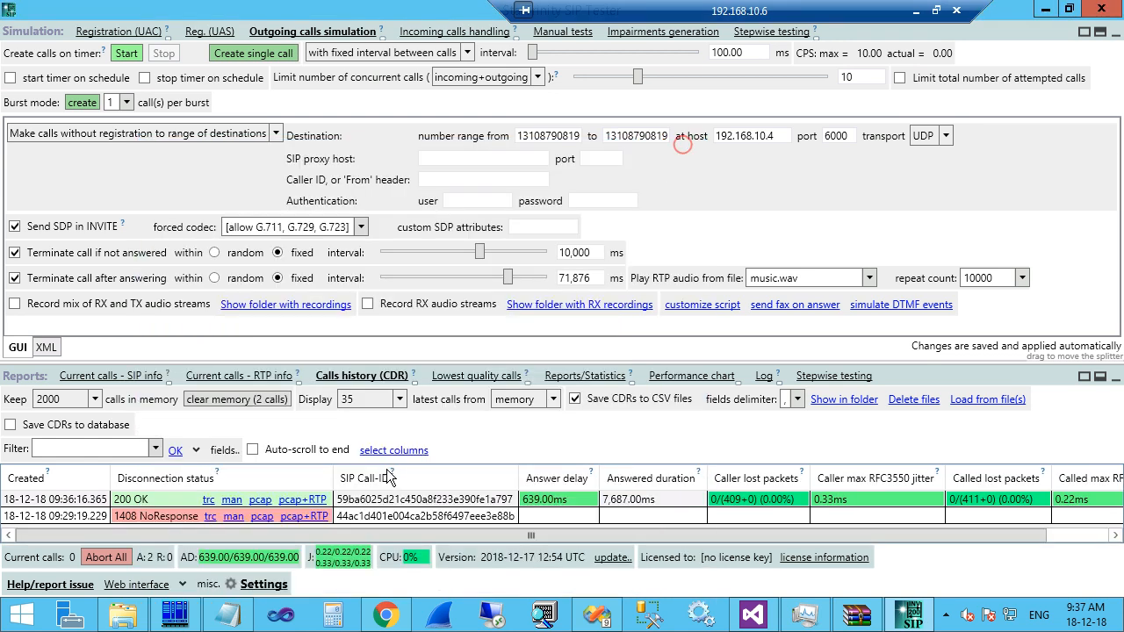
- Check the answered call's answer delay and answered duration, and create another single call
click(565, 501)
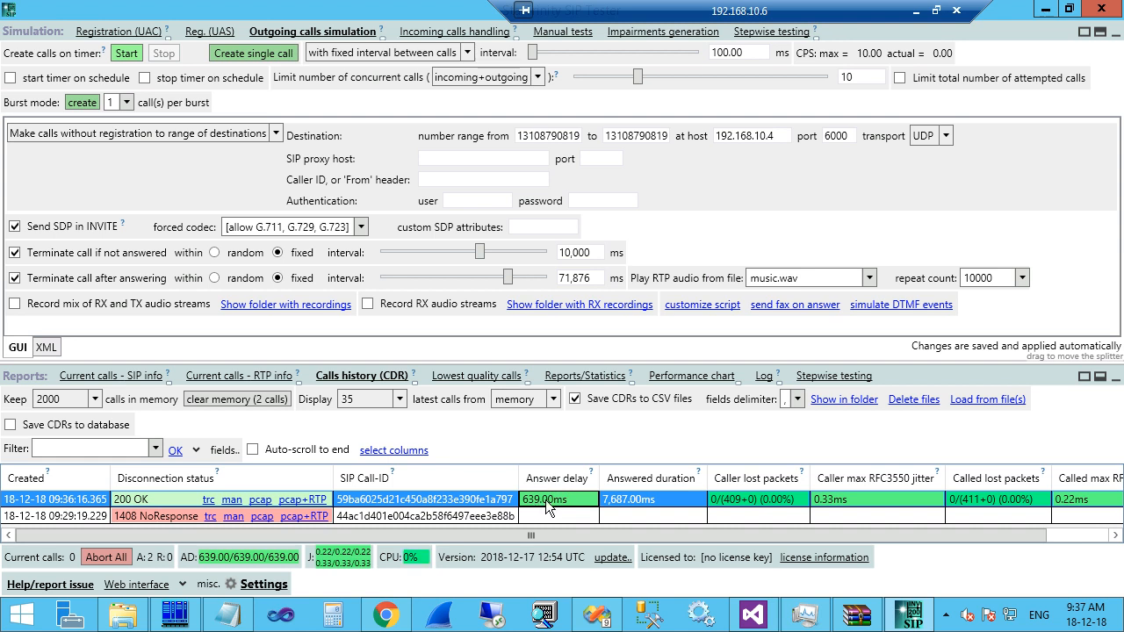
click(622, 499)
click(268, 54)
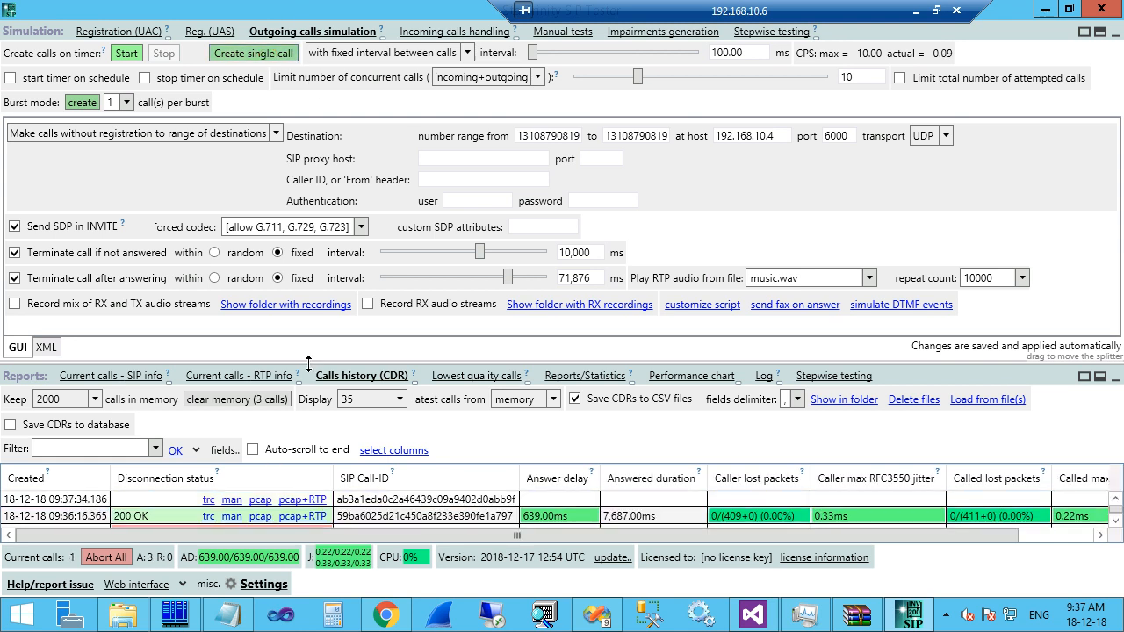
- Enlarge the reports area and set the fixed interval between outgoing calls to about 3,890 ms
drag(308, 359, 308, 304)
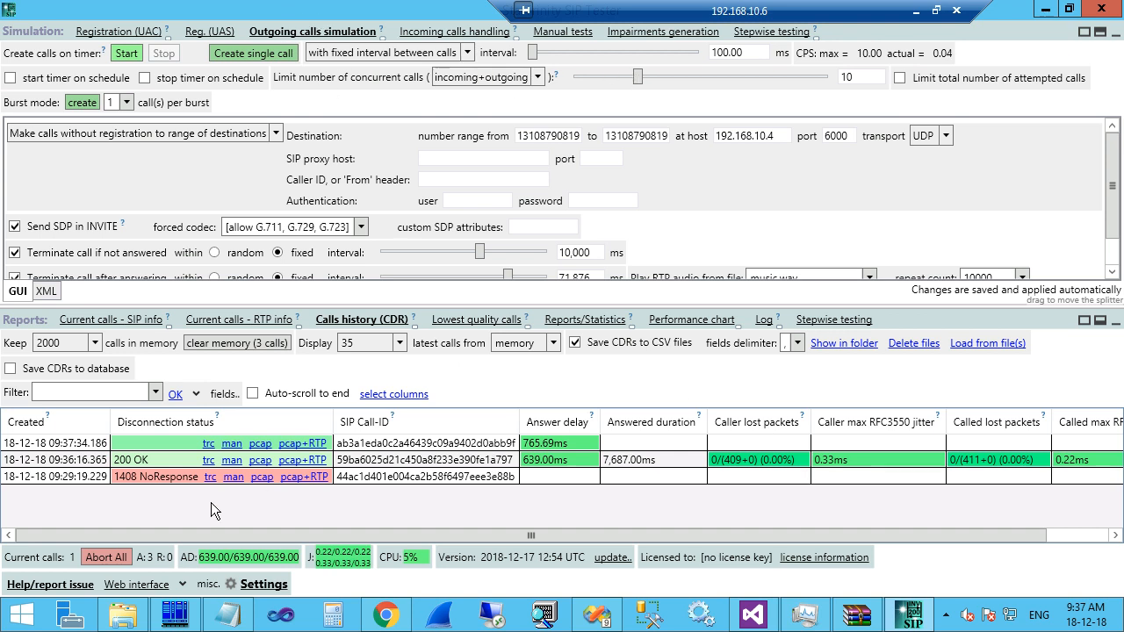
drag(209, 305, 216, 269)
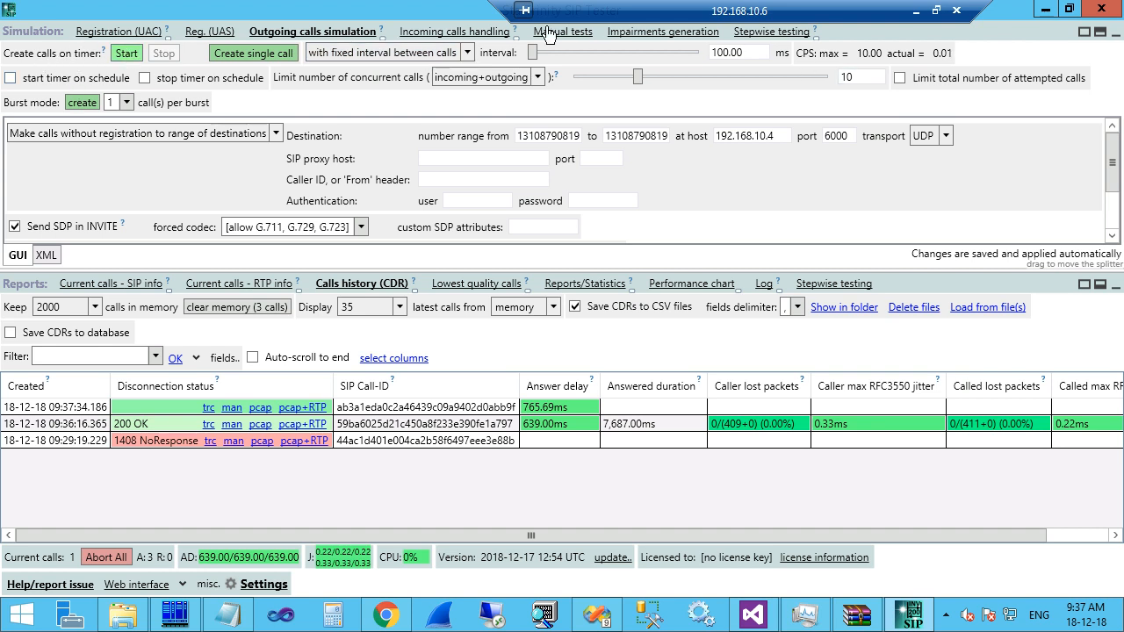
drag(530, 54, 580, 55)
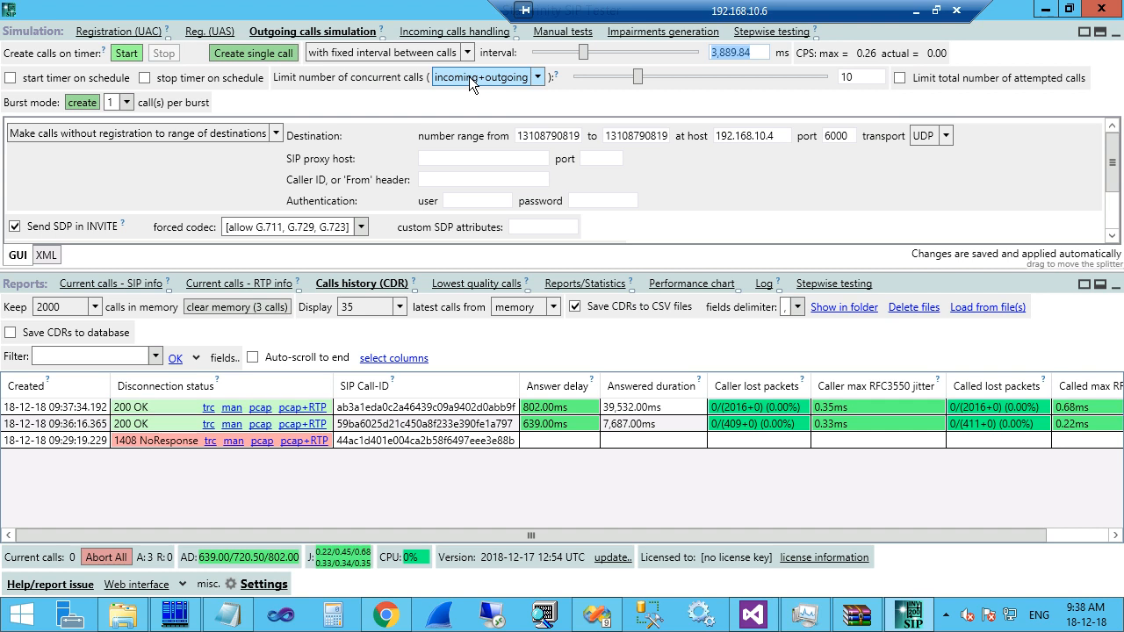
- Start creating outgoing calls on timer and limit the number of concurrent calls to 5
double_click(865, 79)
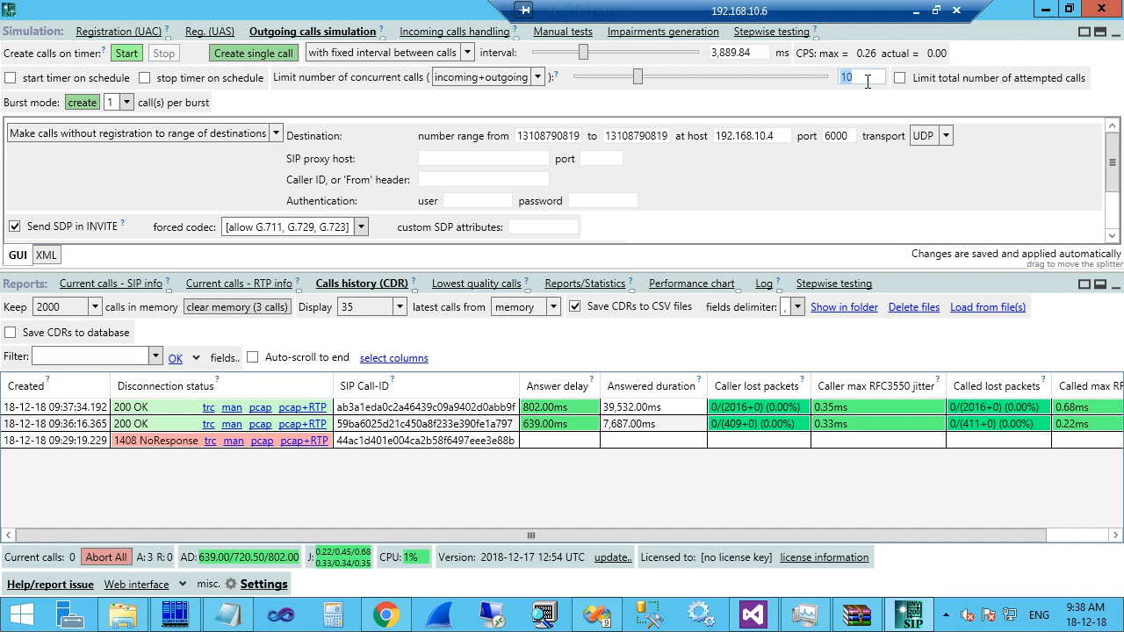
click(130, 52)
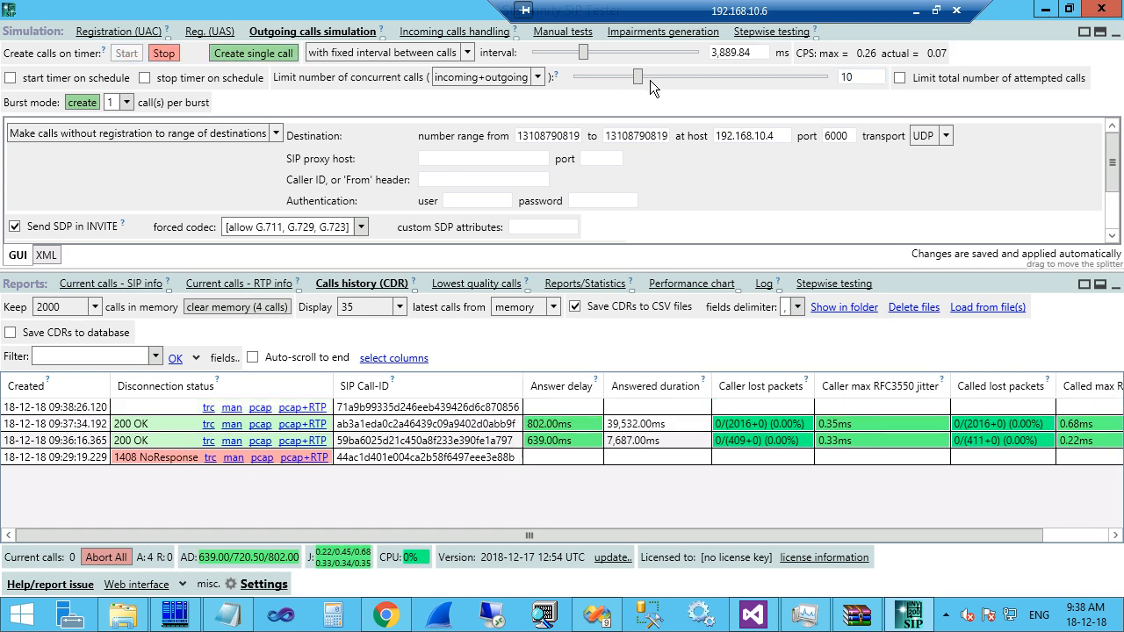
drag(637, 73, 624, 73)
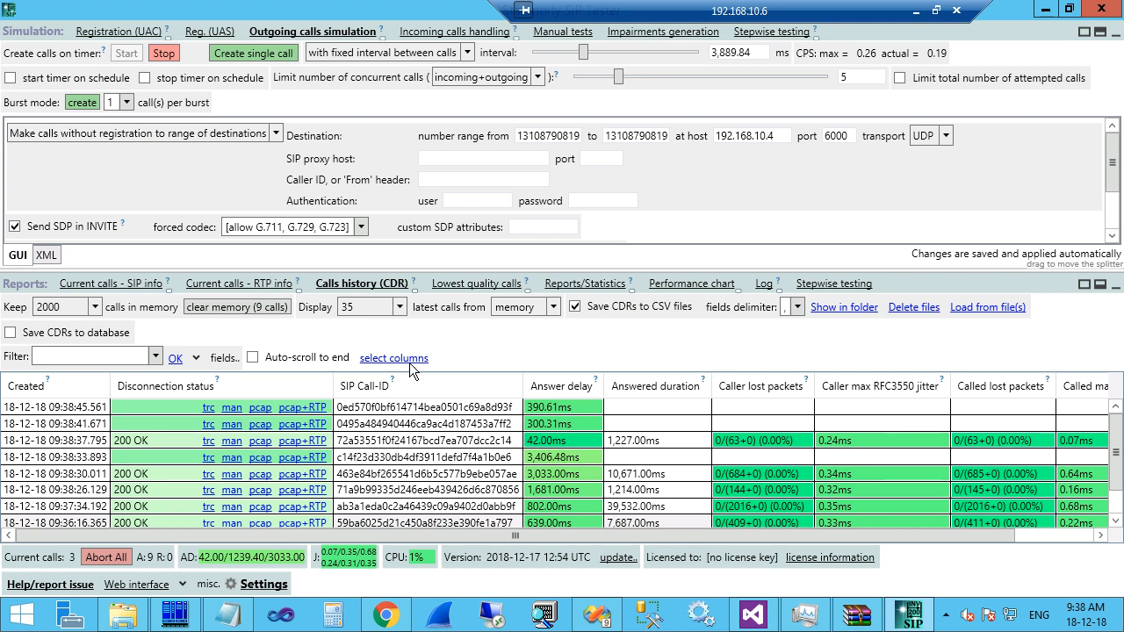
- Add the Direction/CallerId/CalledId and Released by columns to the calls history
click(382, 362)
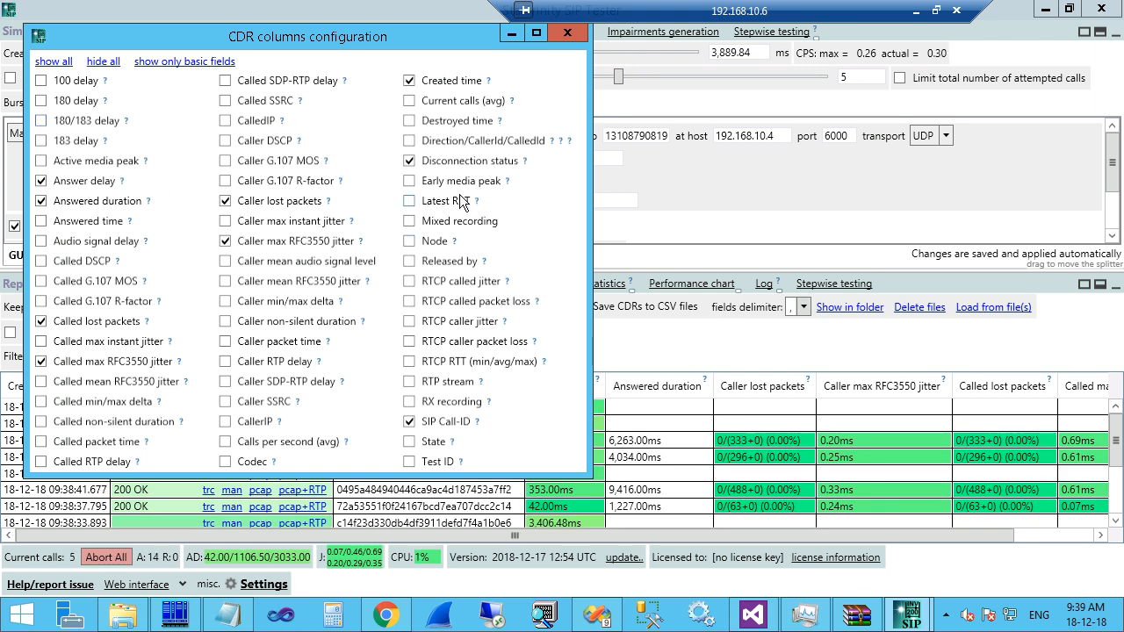
click(435, 142)
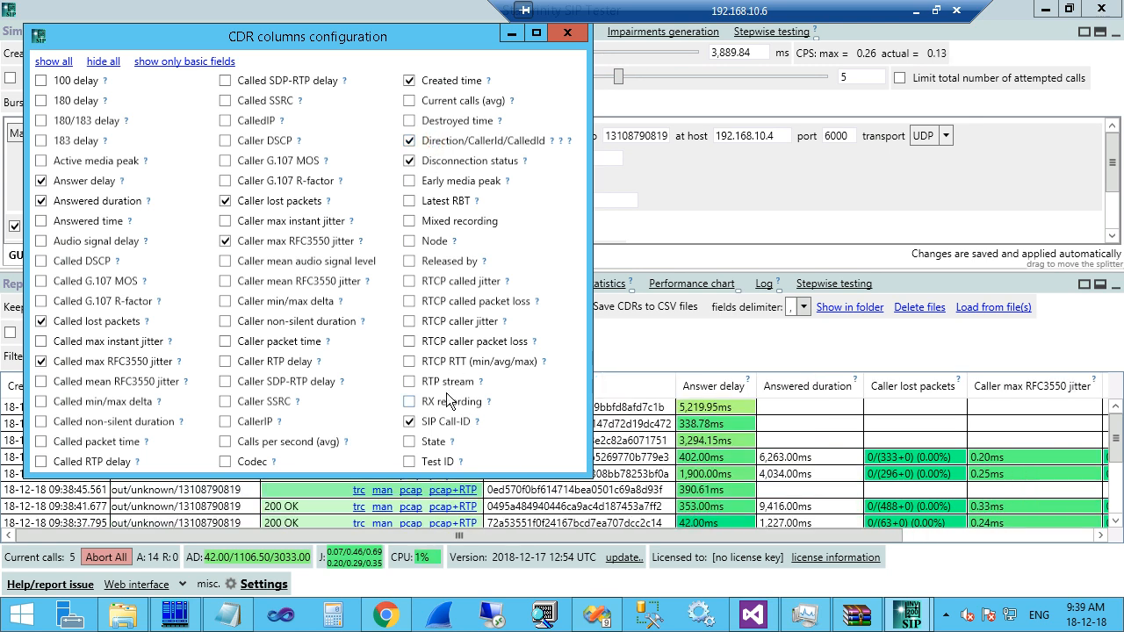
click(410, 261)
click(568, 33)
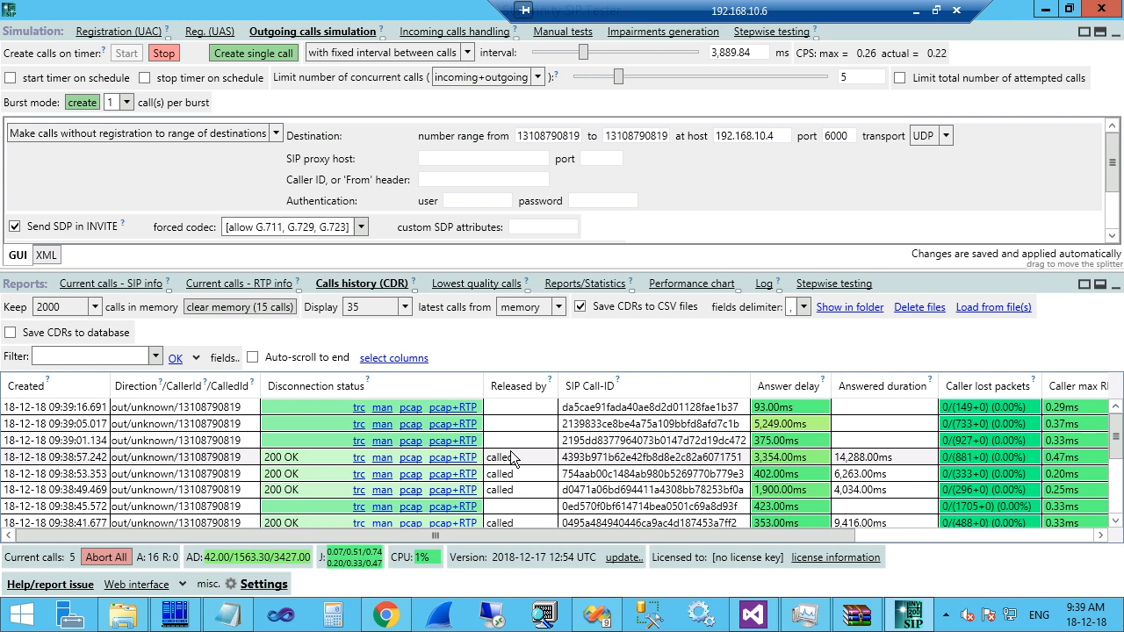
- Switch to the receiving host's SIP Tester and set the random call duration limit after answering to 40,000 ms
click(915, 11)
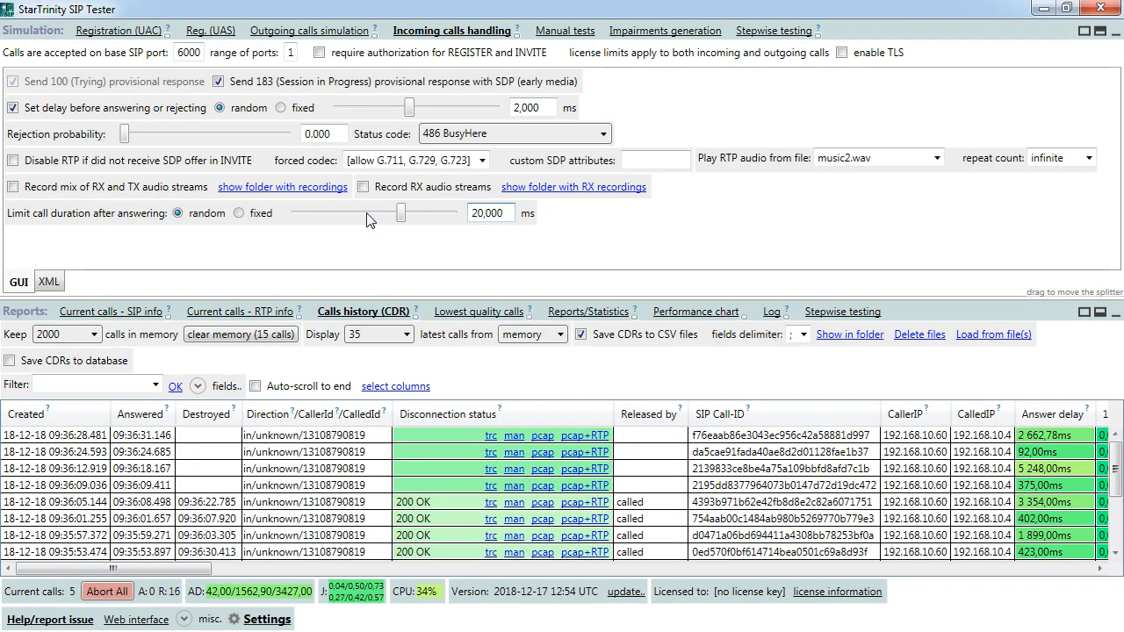
click(478, 214)
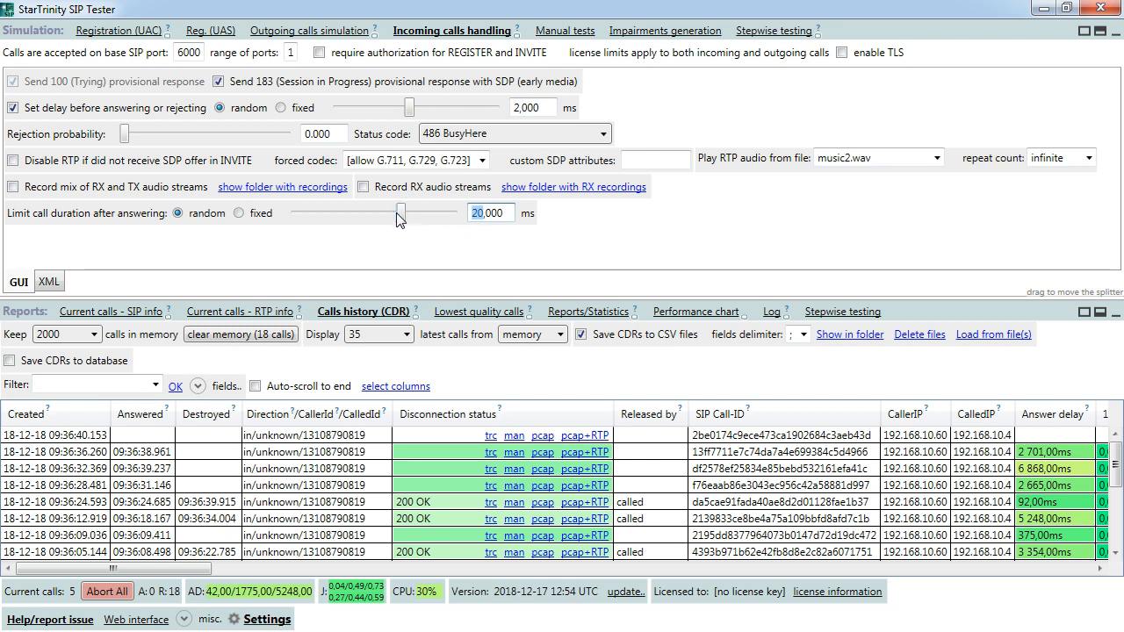
double_click(477, 213)
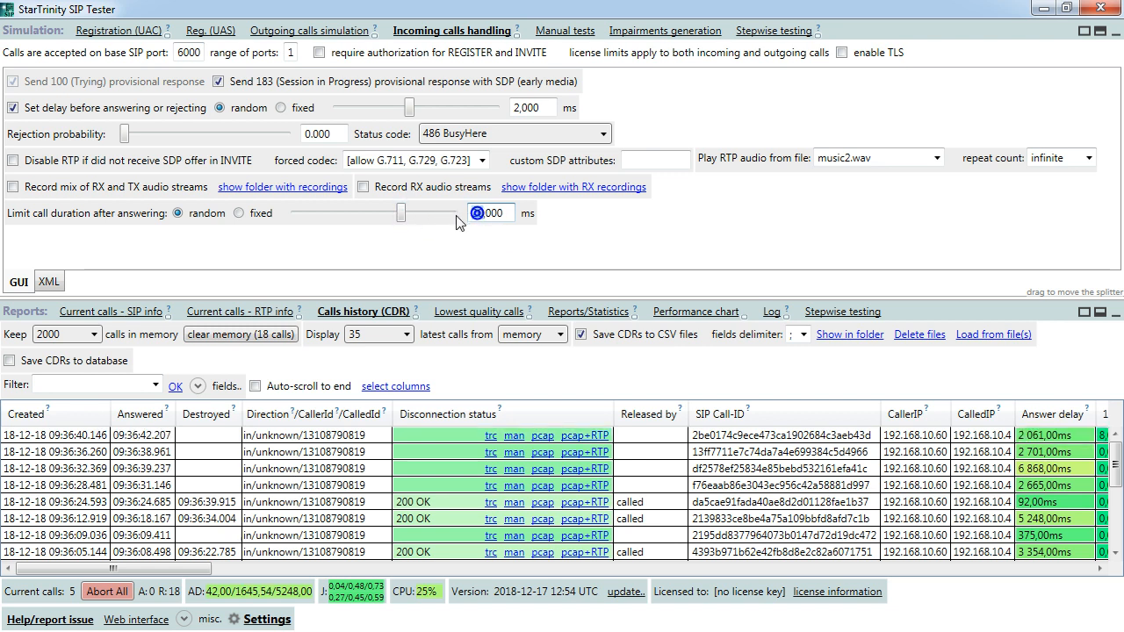
text(40)
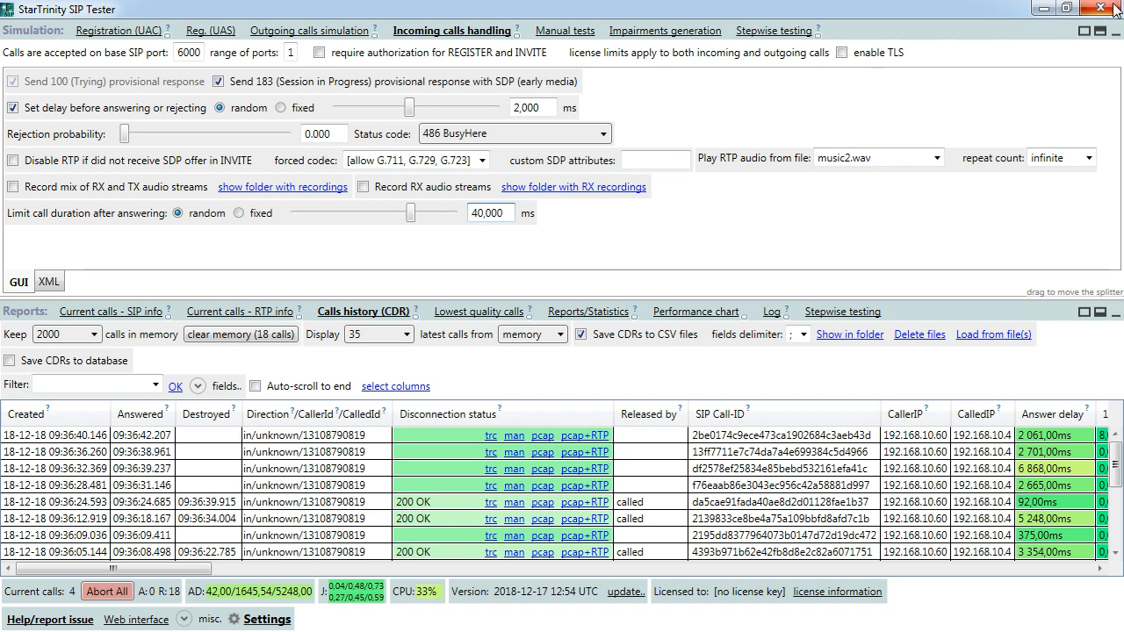
- Return to the 192.168.10.6 host and shorten the fixed interval between outgoing calls to about 2,547 ms
click(1103, 8)
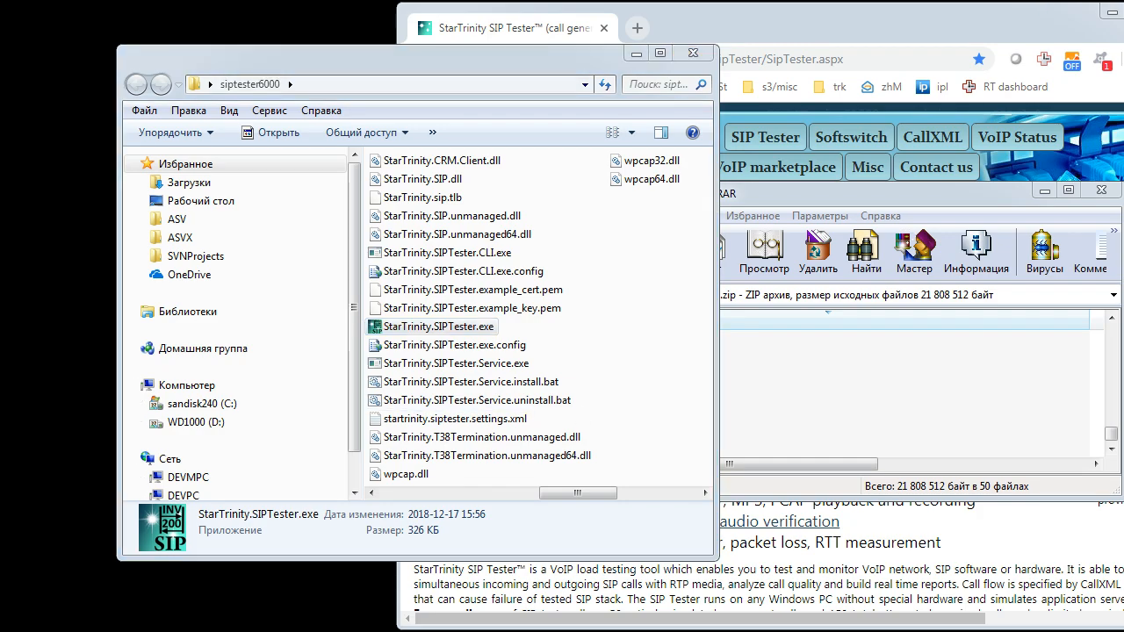
key(alt+Tab)
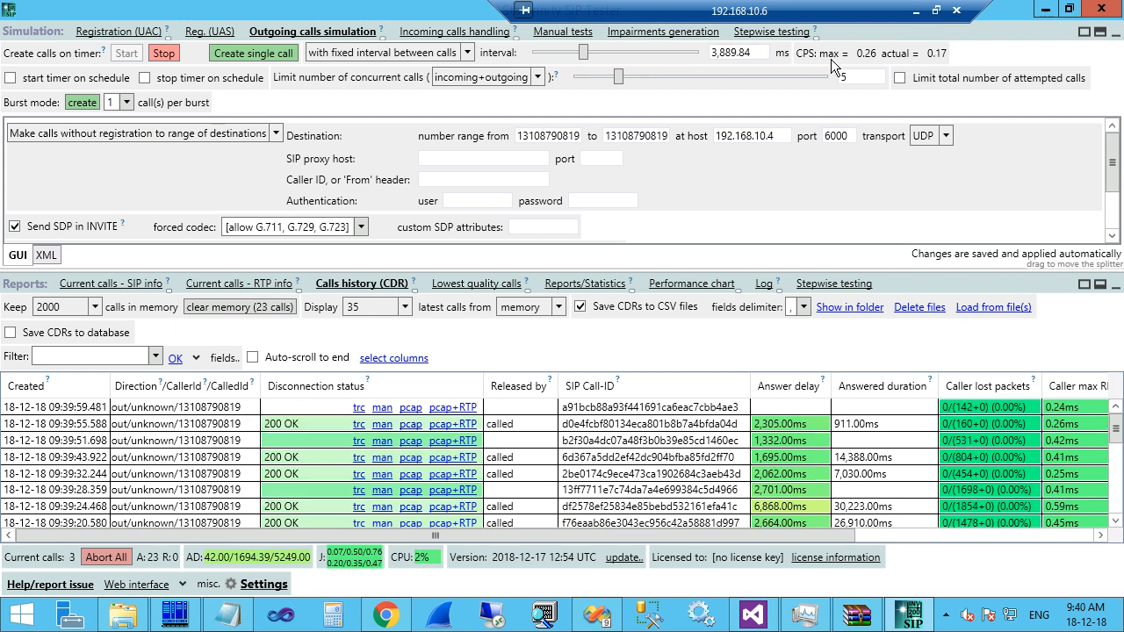
drag(582, 52, 575, 53)
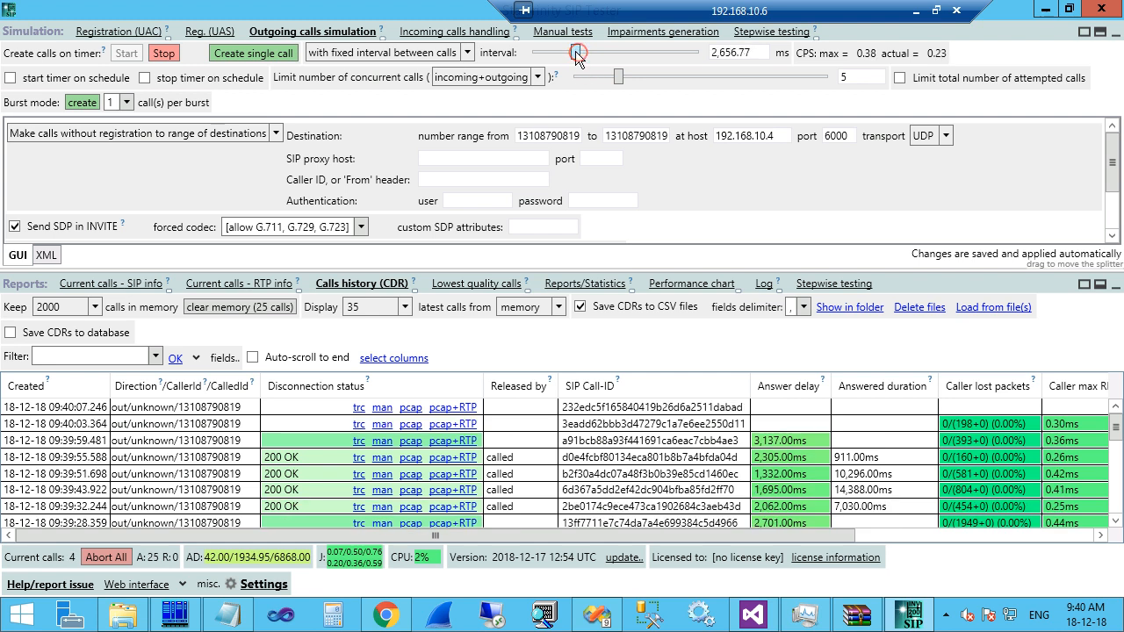
drag(756, 52, 695, 55)
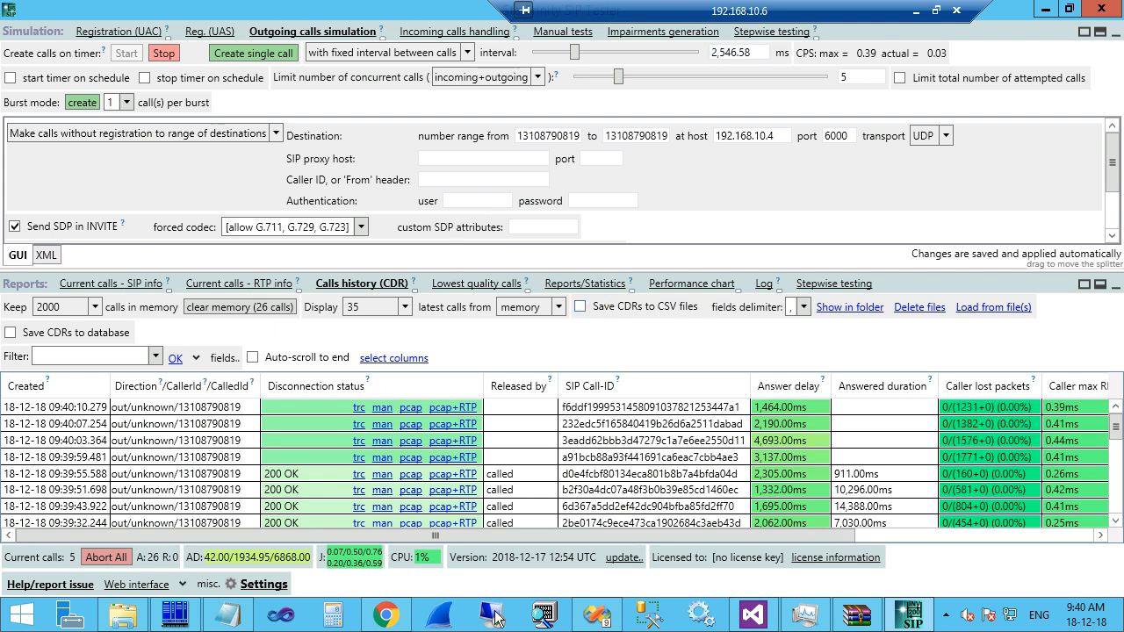
- Review the outgoing, failed and answered call figures in the statistics report, and return to the calls history
drag(481, 536, 450, 538)
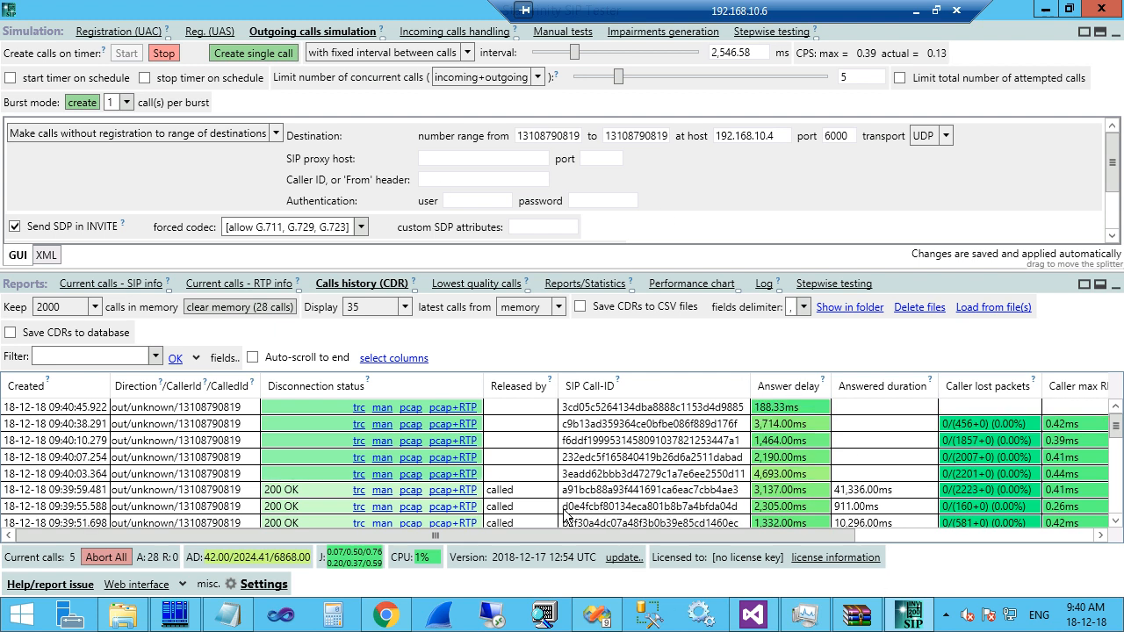
click(599, 290)
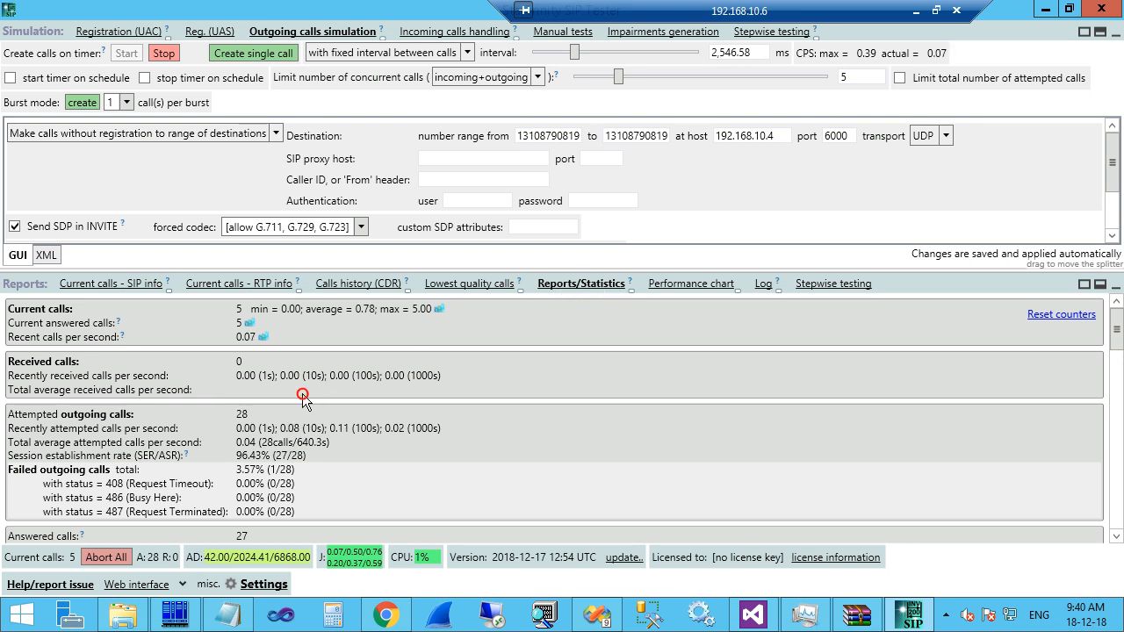
scroll(302, 394, down, 3)
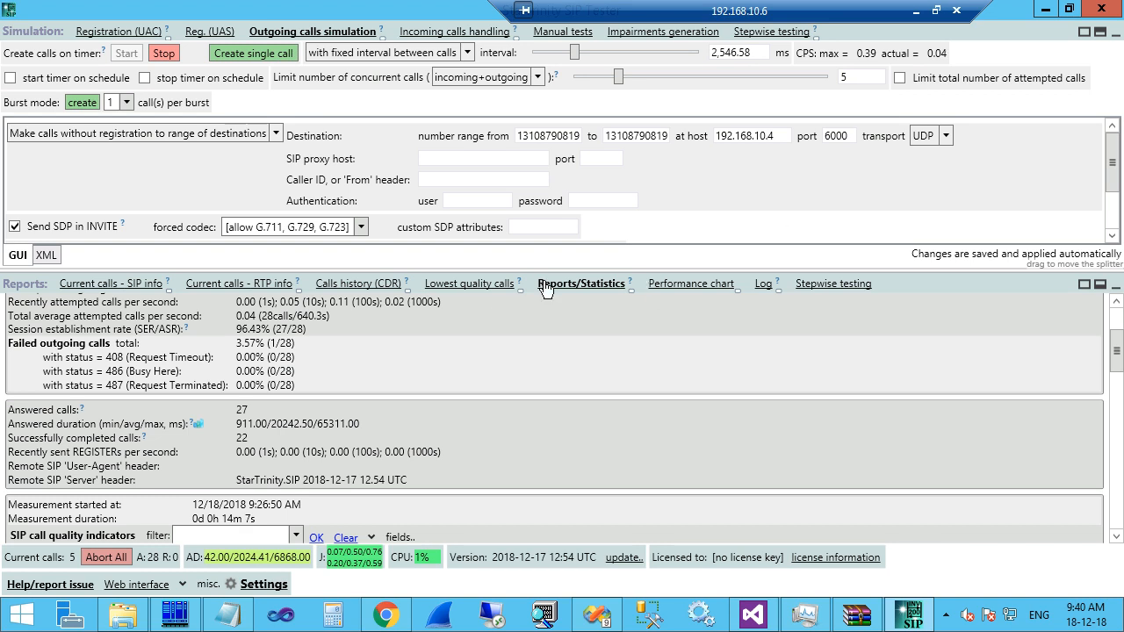
click(351, 283)
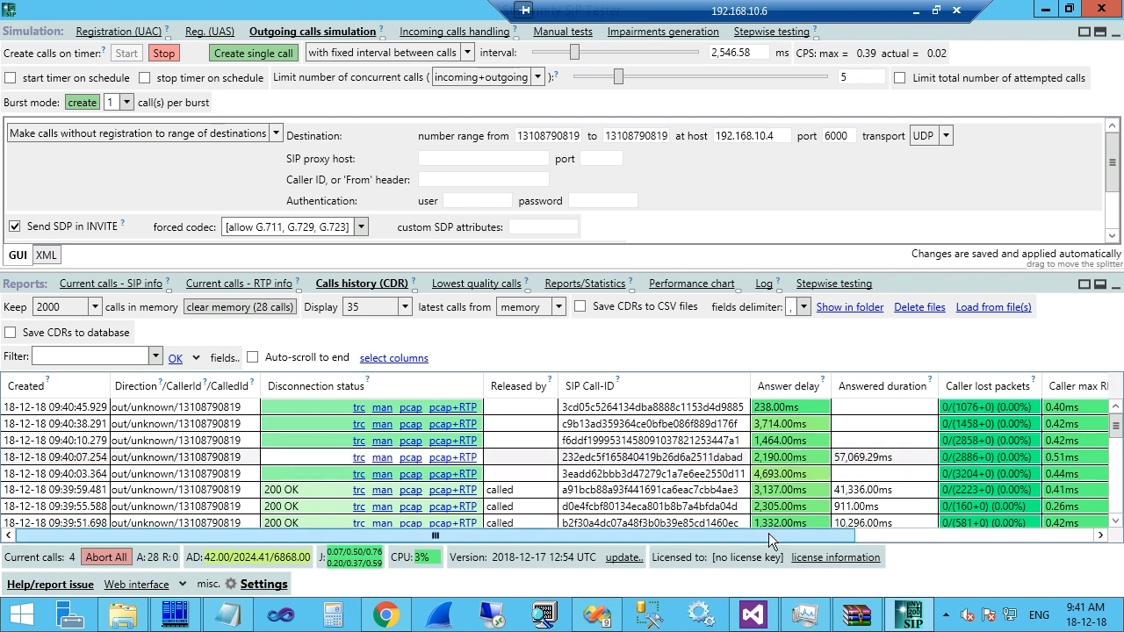
drag(769, 533, 734, 528)
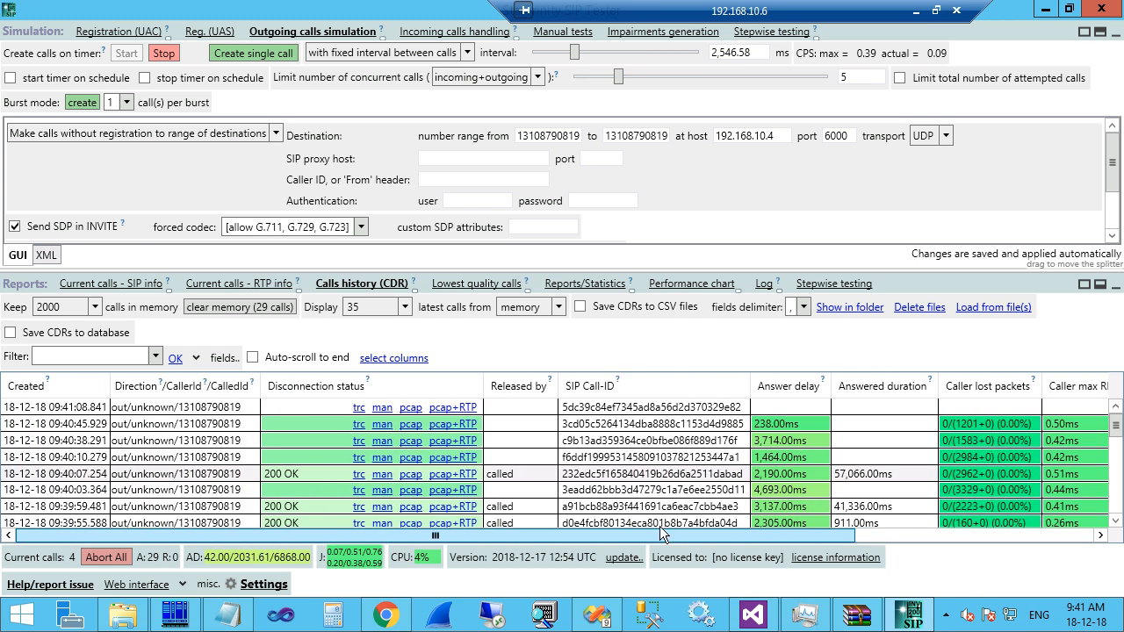
drag(659, 526, 655, 522)
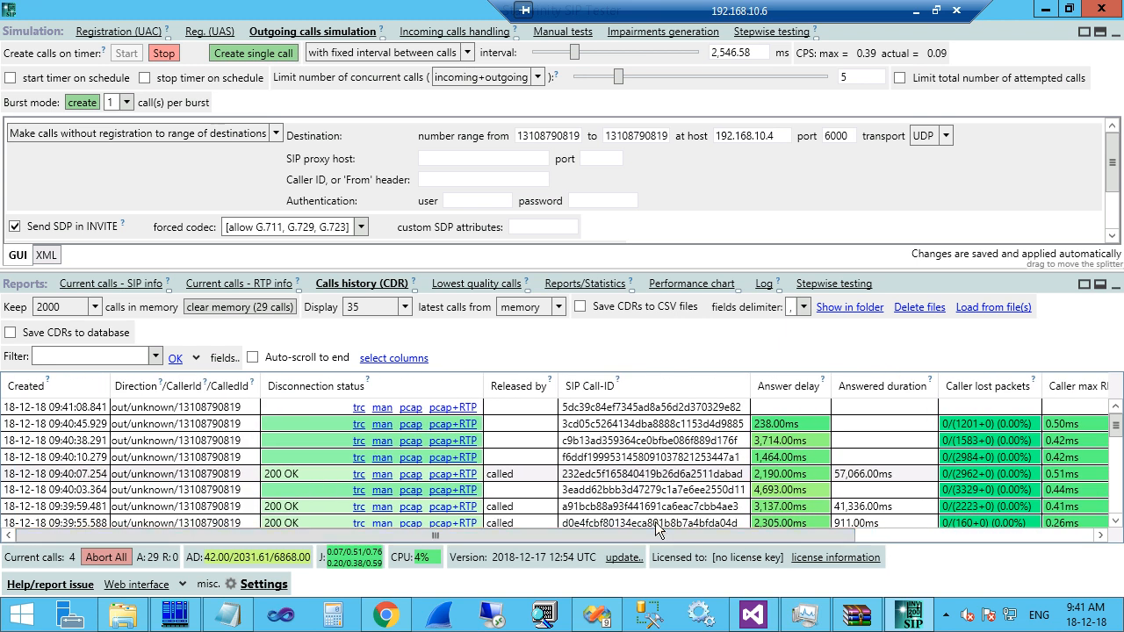
- Add the RTCP RTT (min/avg/max) column to the calls history and show it beside the packet loss and jitter columns
click(396, 358)
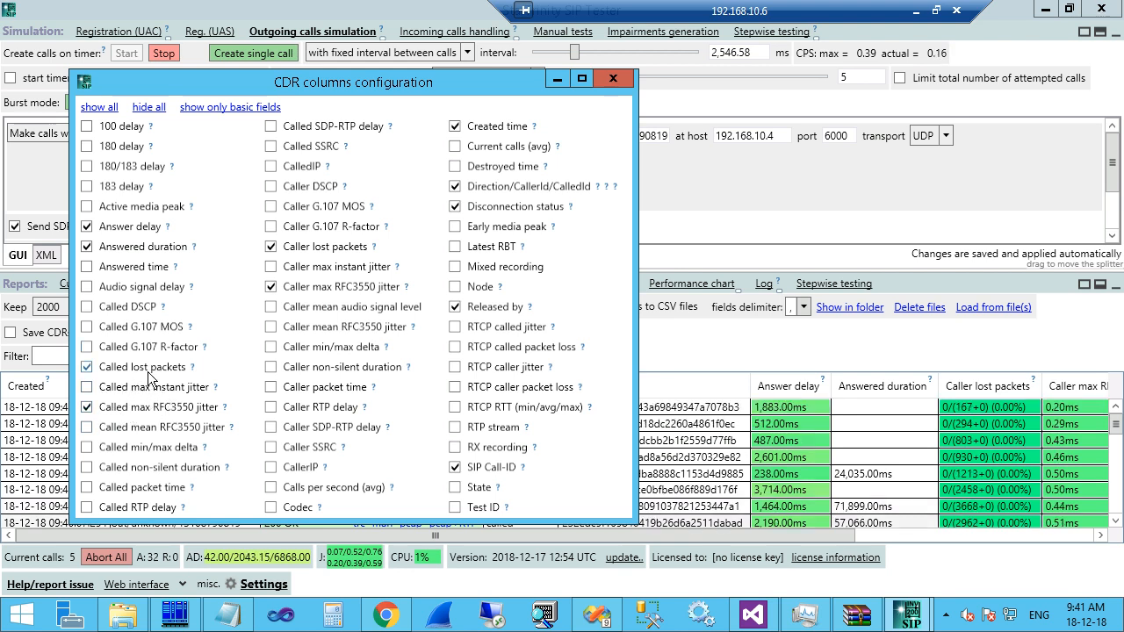
click(456, 406)
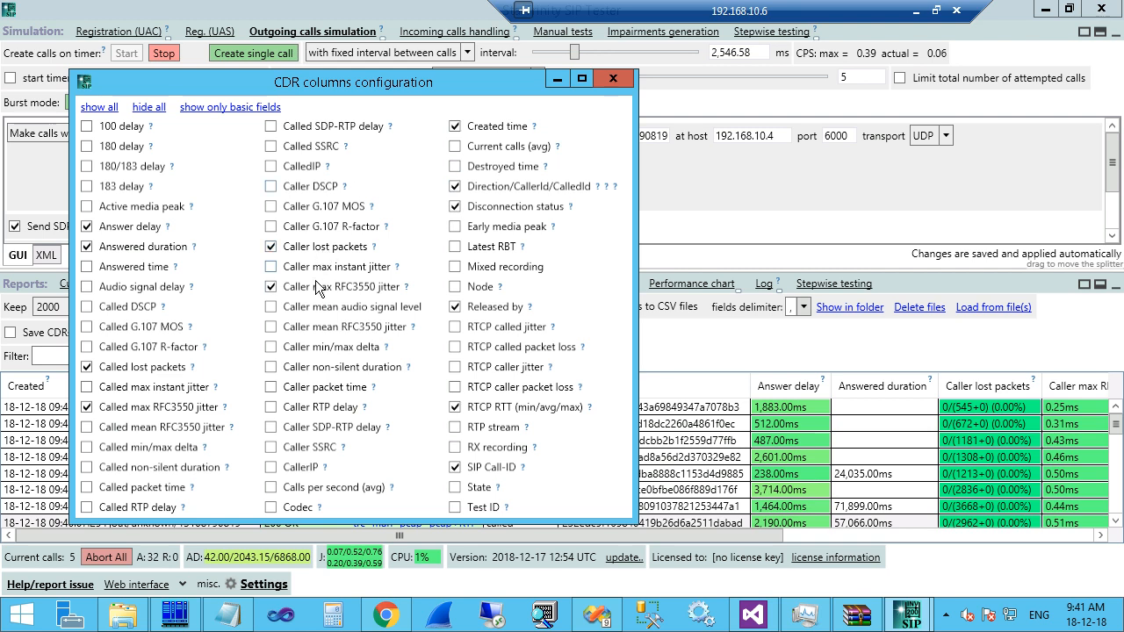
click(612, 79)
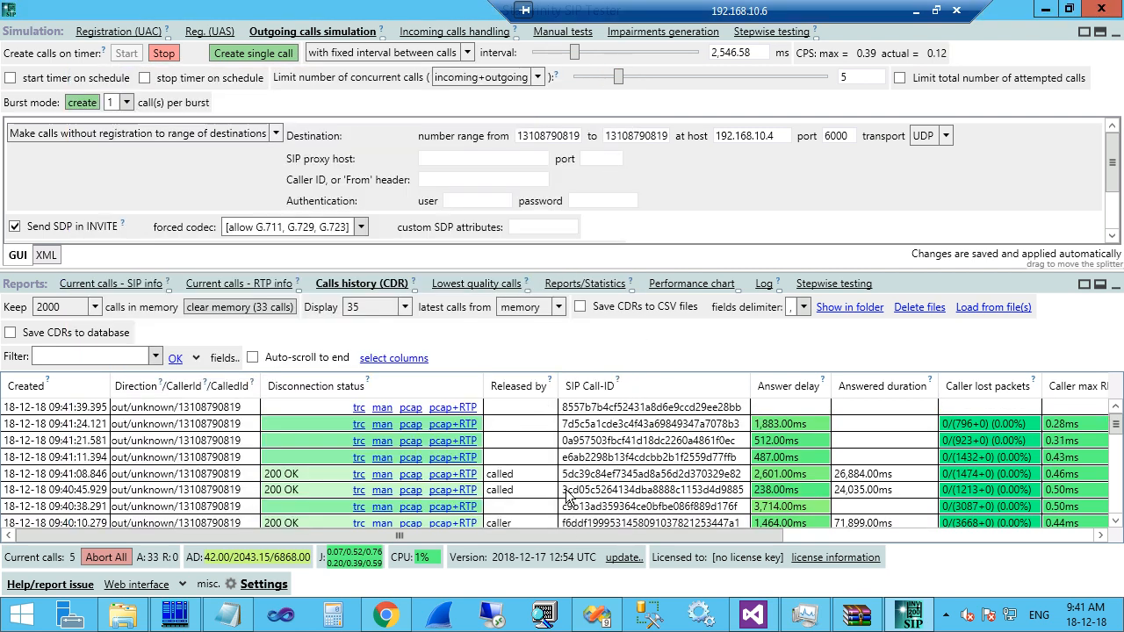
drag(568, 534, 900, 535)
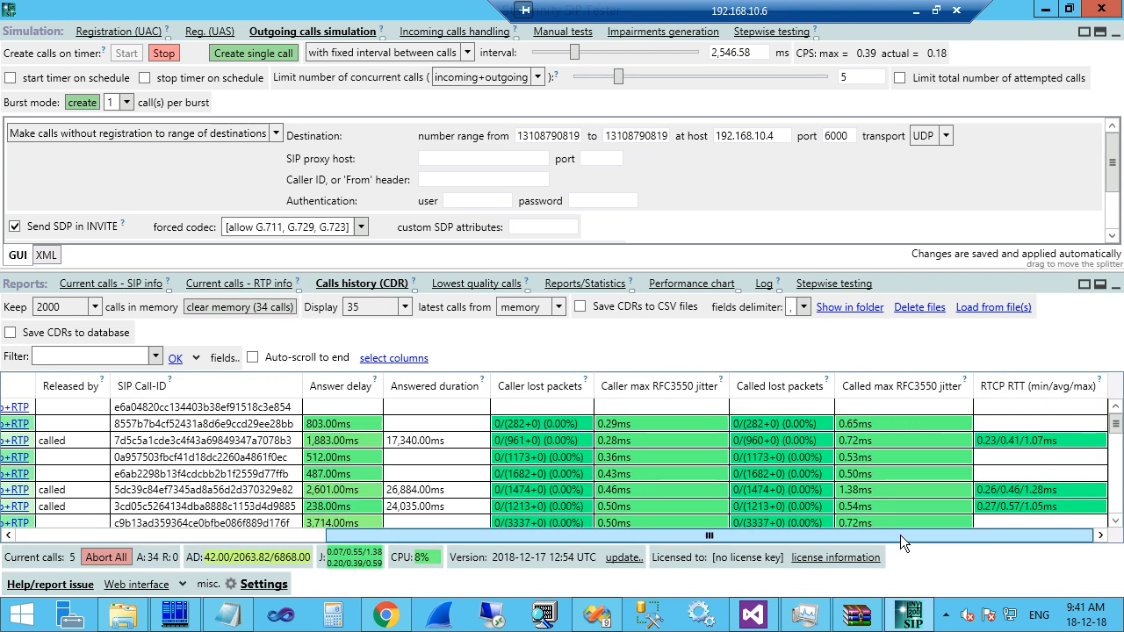
click(626, 436)
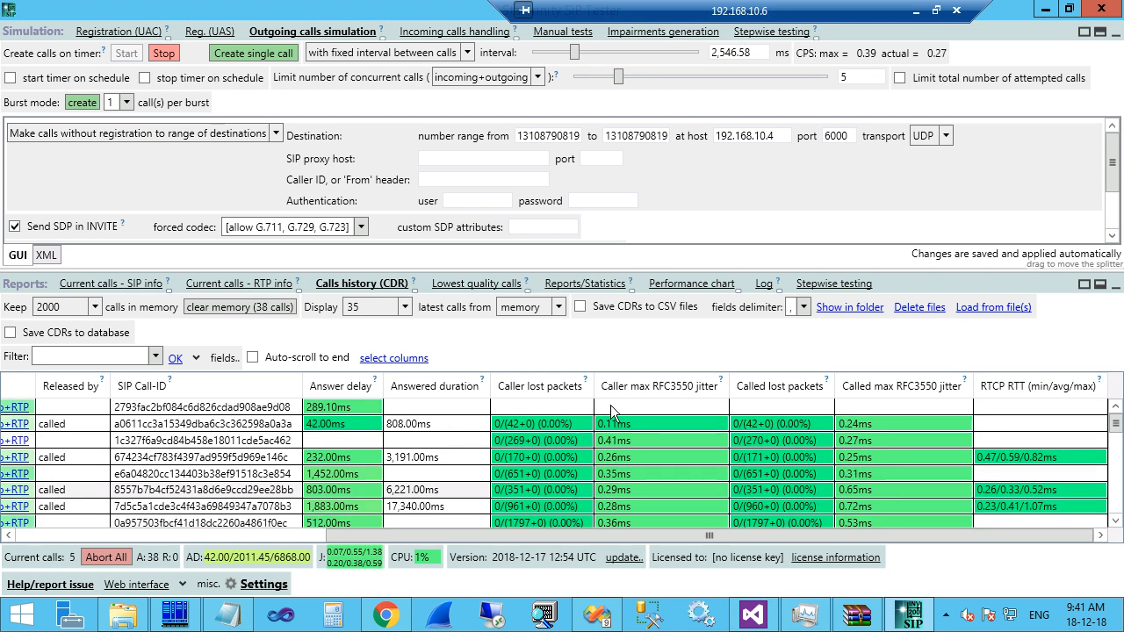
- In a new Notepad document, write the call direction as "192.168.10.6 -----> 192.168.10.4"
right_click(211, 604)
click(159, 529)
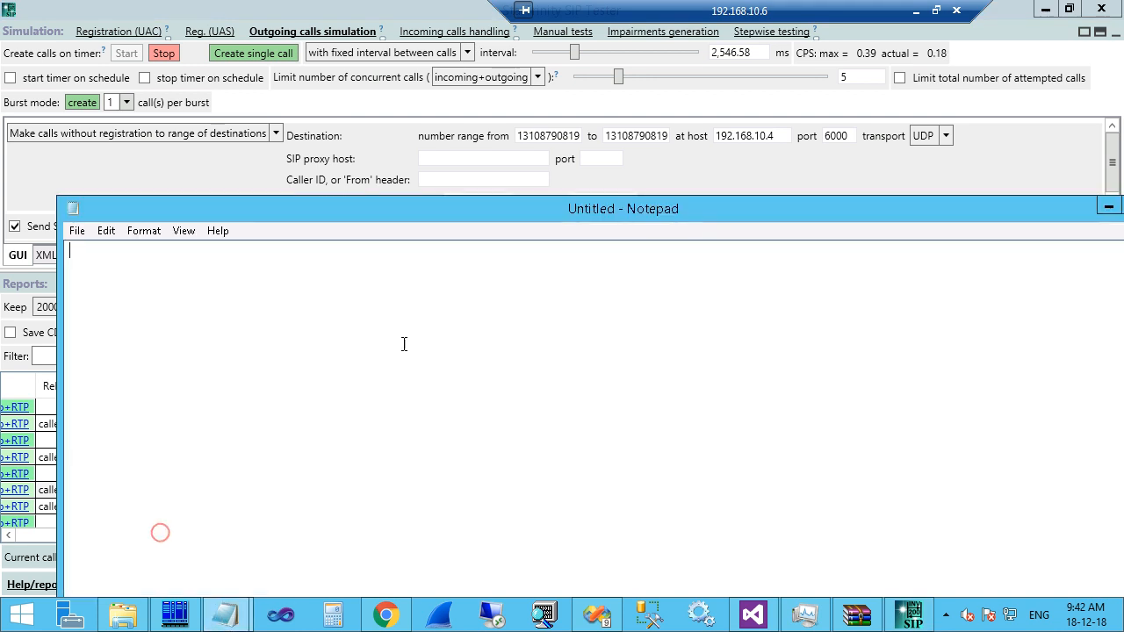
text(192.168.)
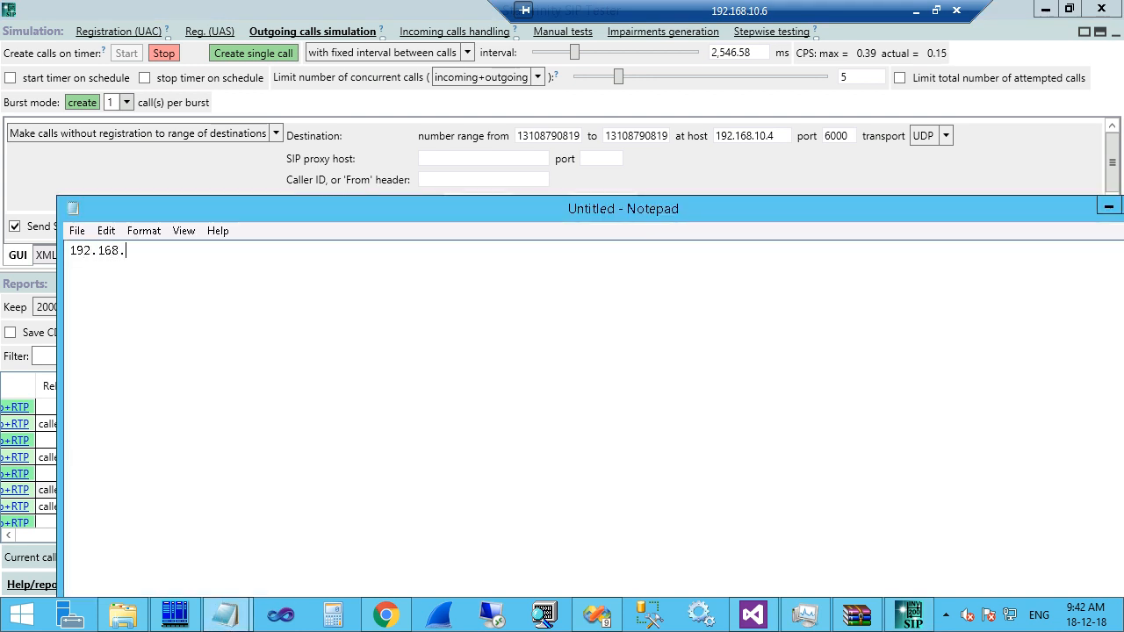
text(10.6   ---)
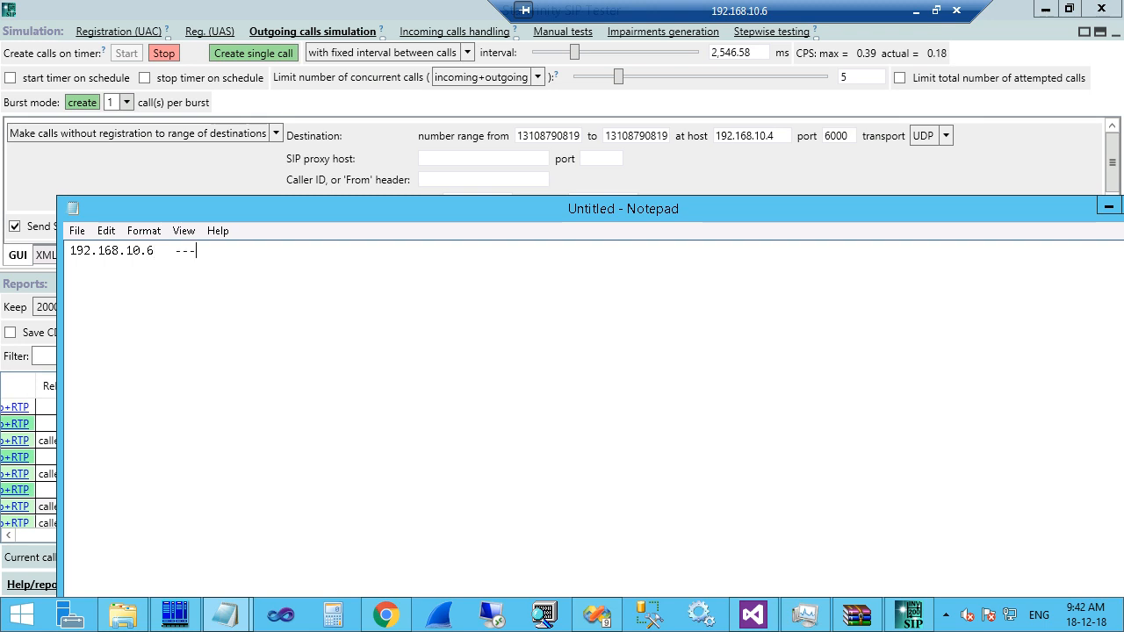
text(--> 192.165.10.4)
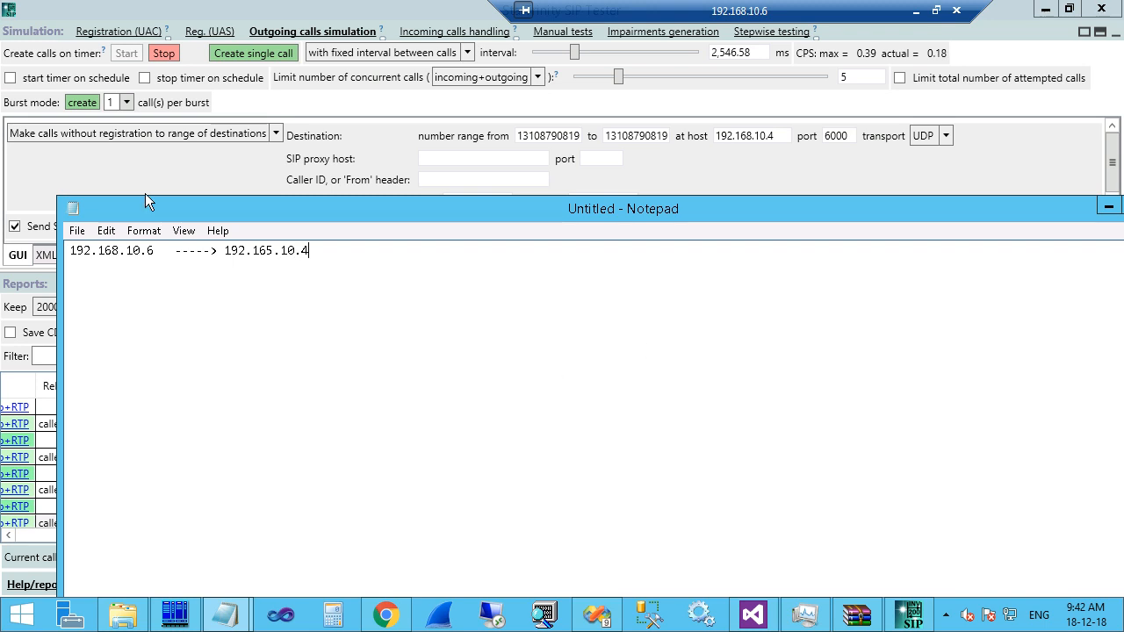
click(272, 253)
- Label 192.168.10.6 as "(caller)" and 192.168.10.4 as "(called)", and move the note clear of the calls history column headings
click(154, 252)
text((caller))
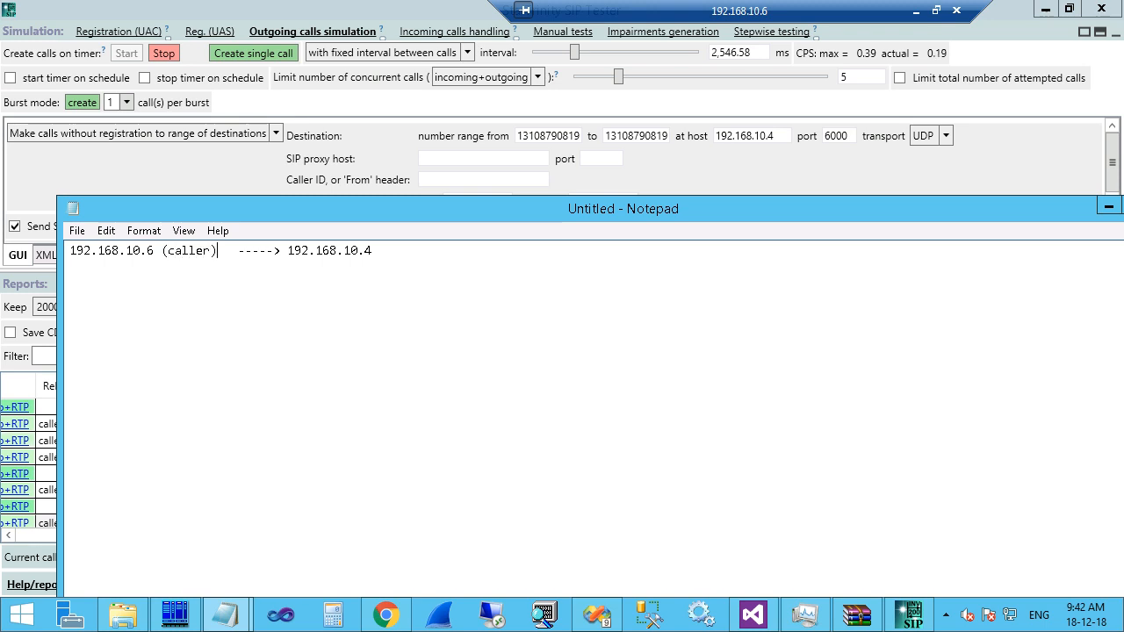
click(374, 251)
text((cal)
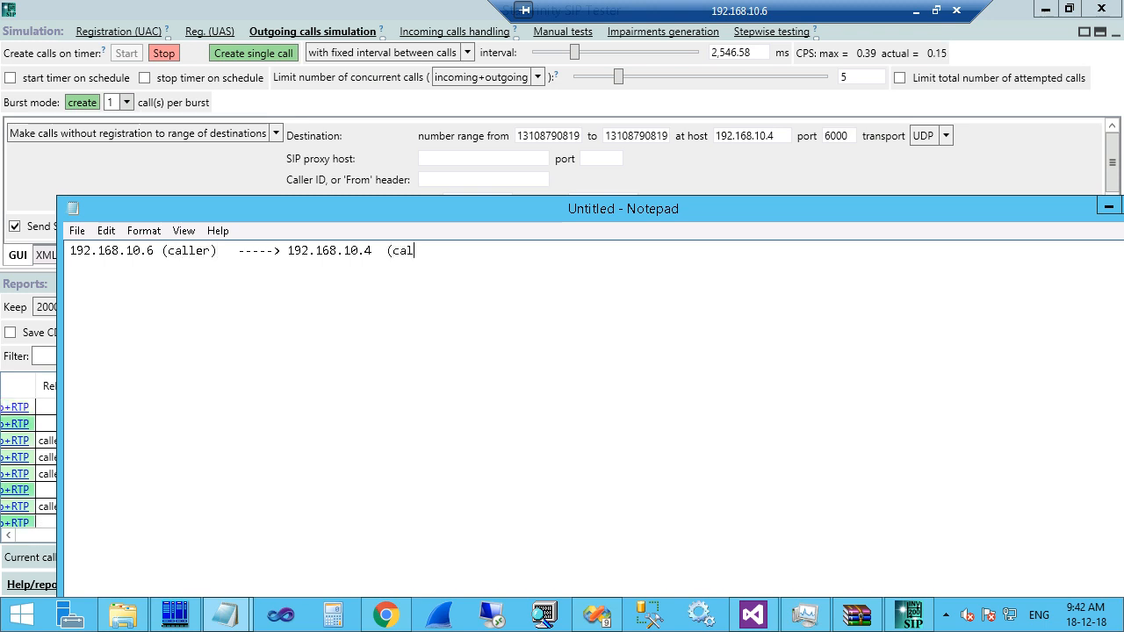
text(led))
key(Return)
drag(52, 199, 671, 449)
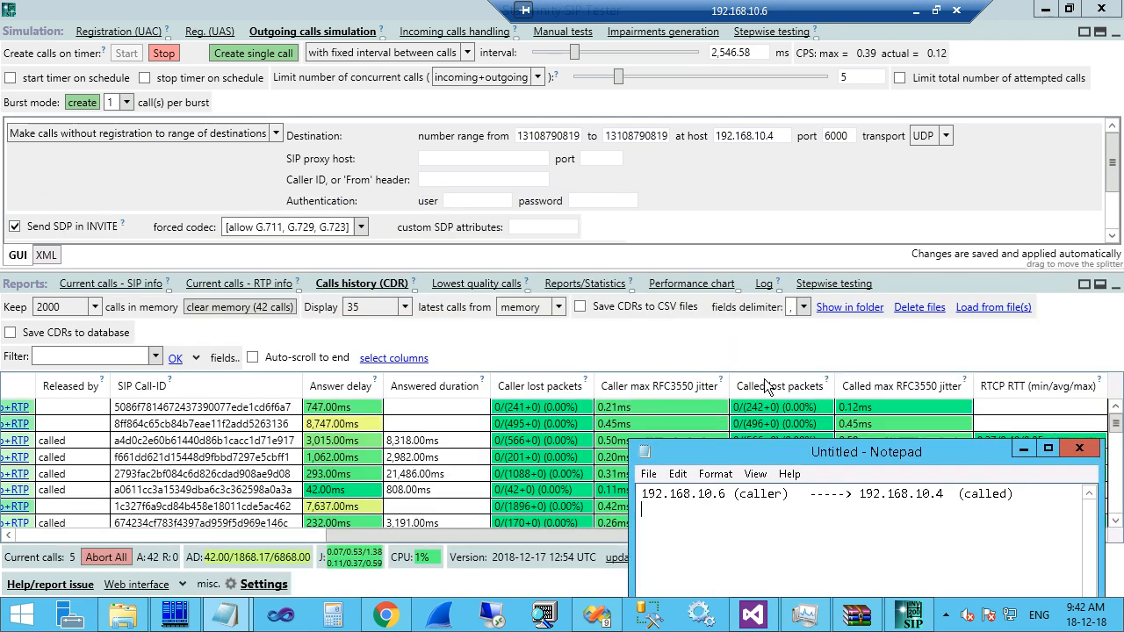
- Move the note higher on the screen and add the line "packet analyser (like wireshark) directly from NIC" below the call direction
drag(756, 449, 699, 122)
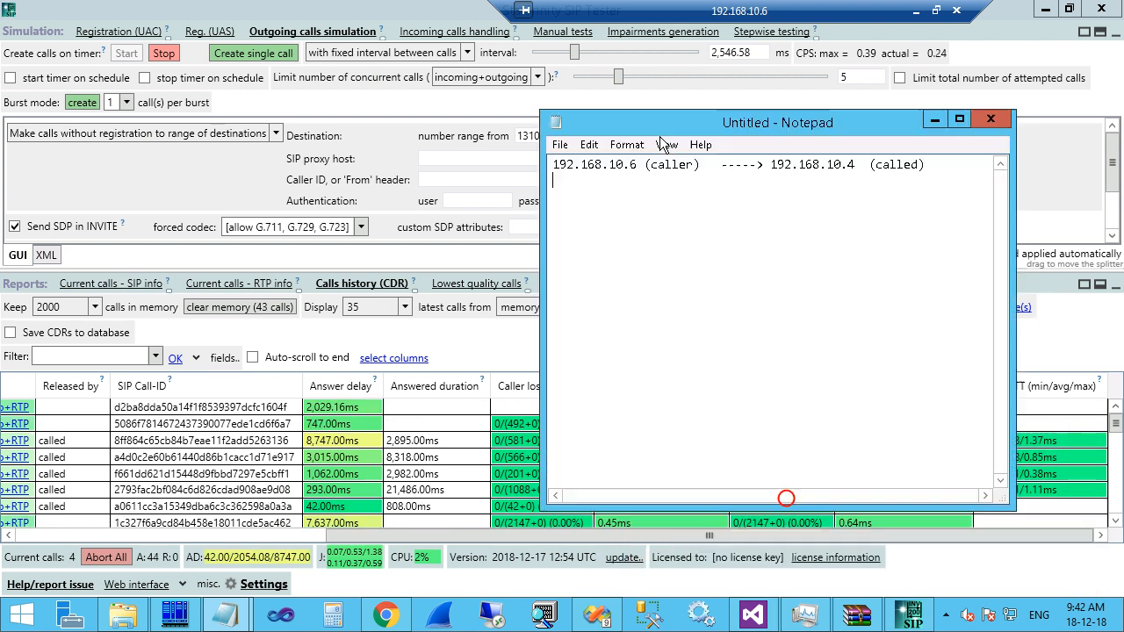
click(949, 168)
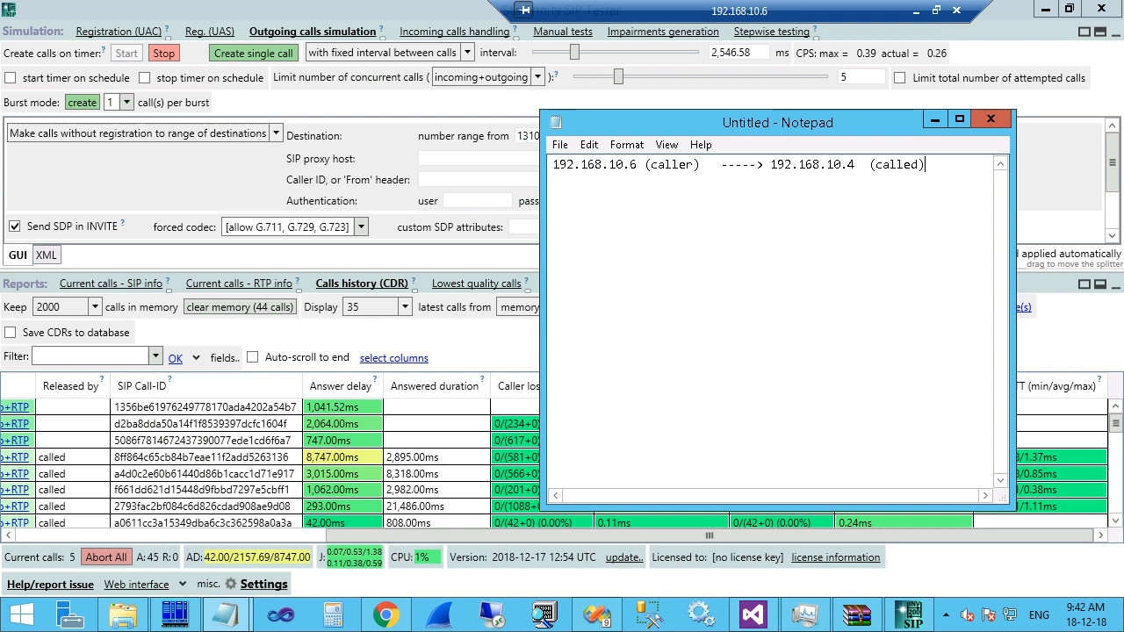
key(Return)
key(Return)
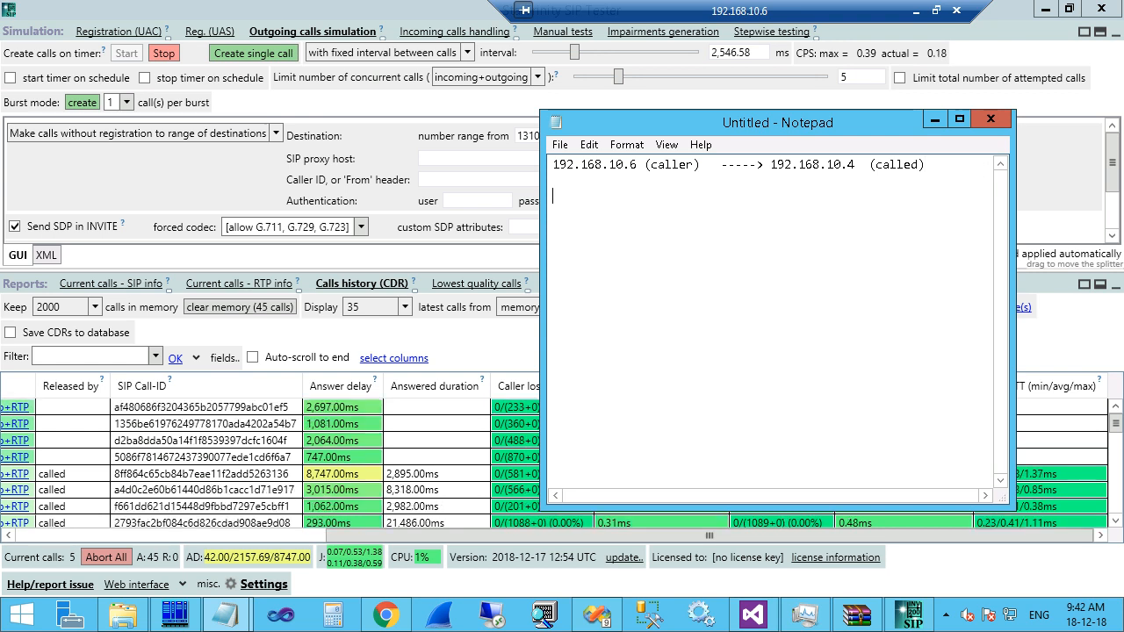
text(pac)
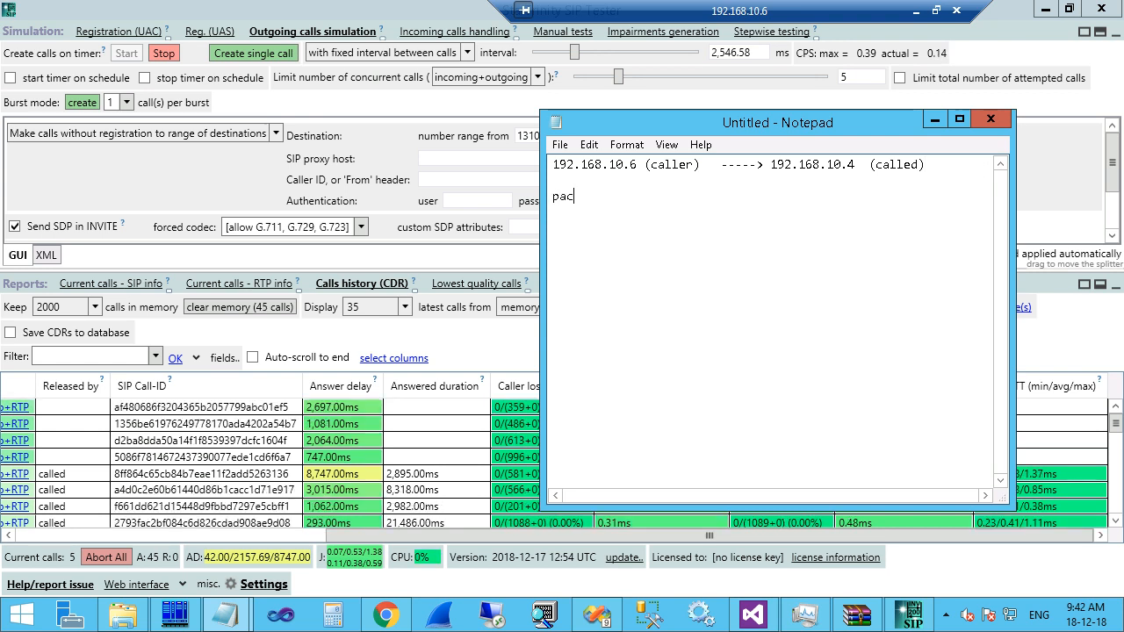
text(ket analyser)
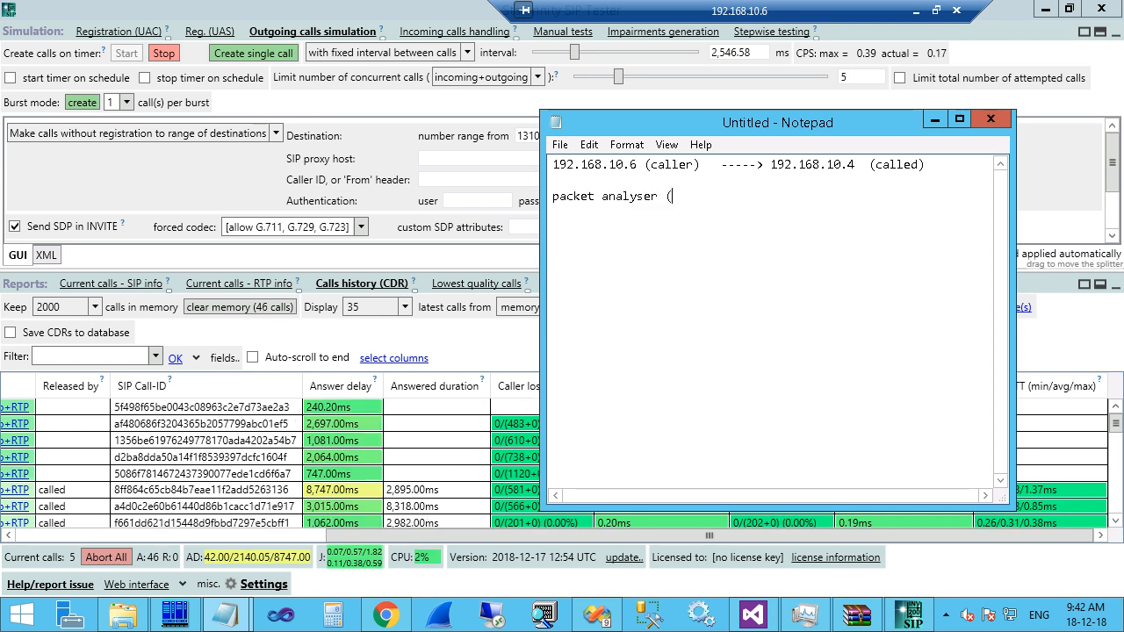
text( (lik)
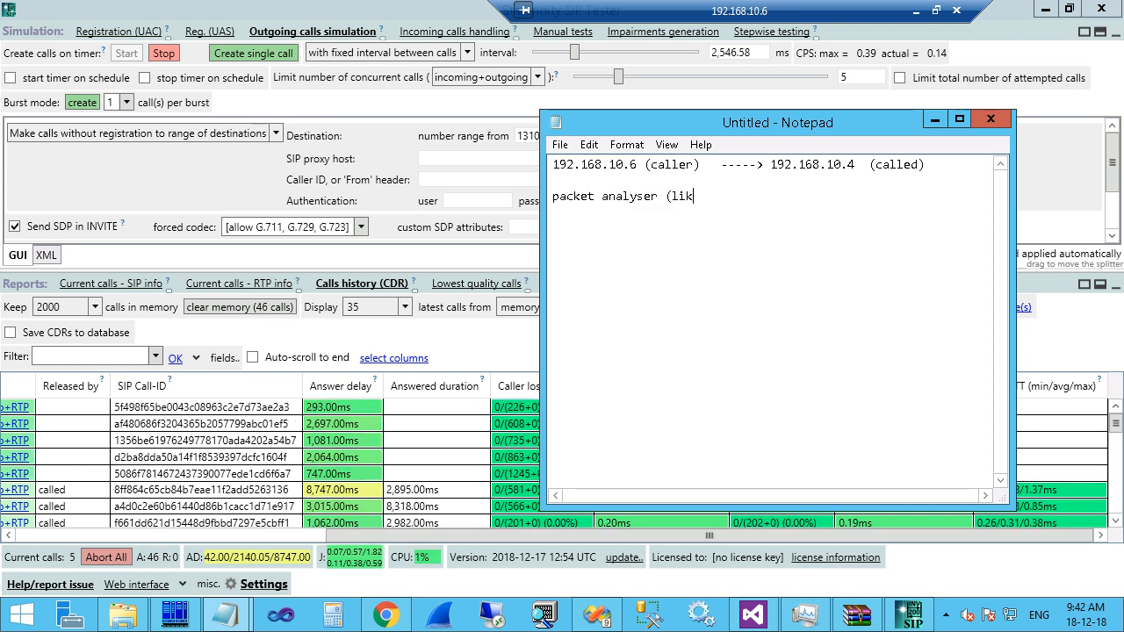
text(e wireshark))
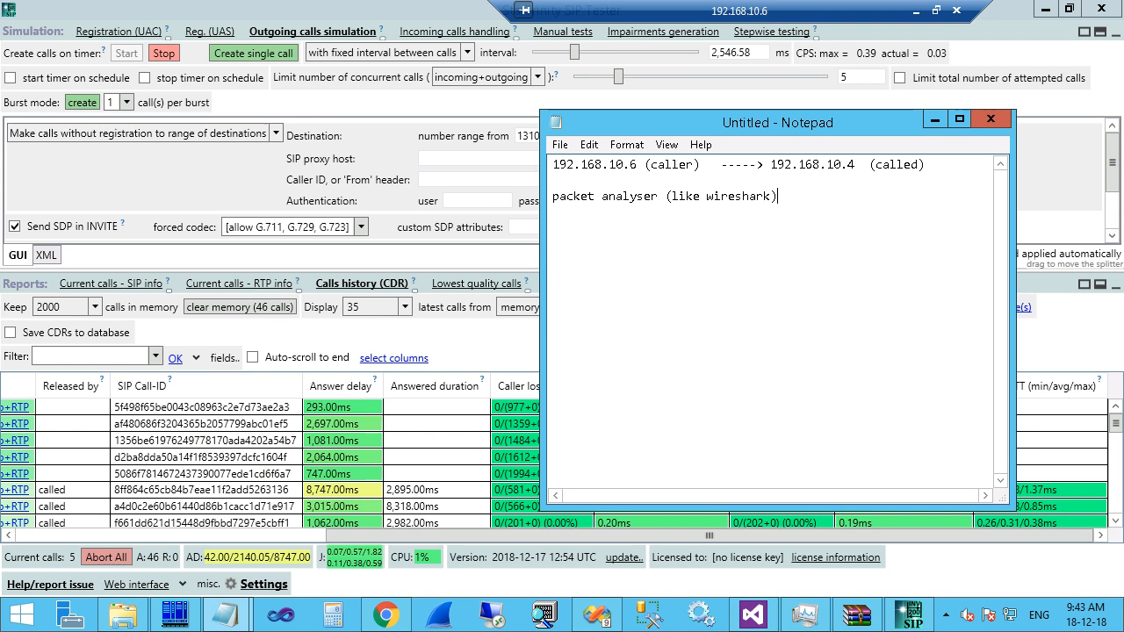
text(directl)
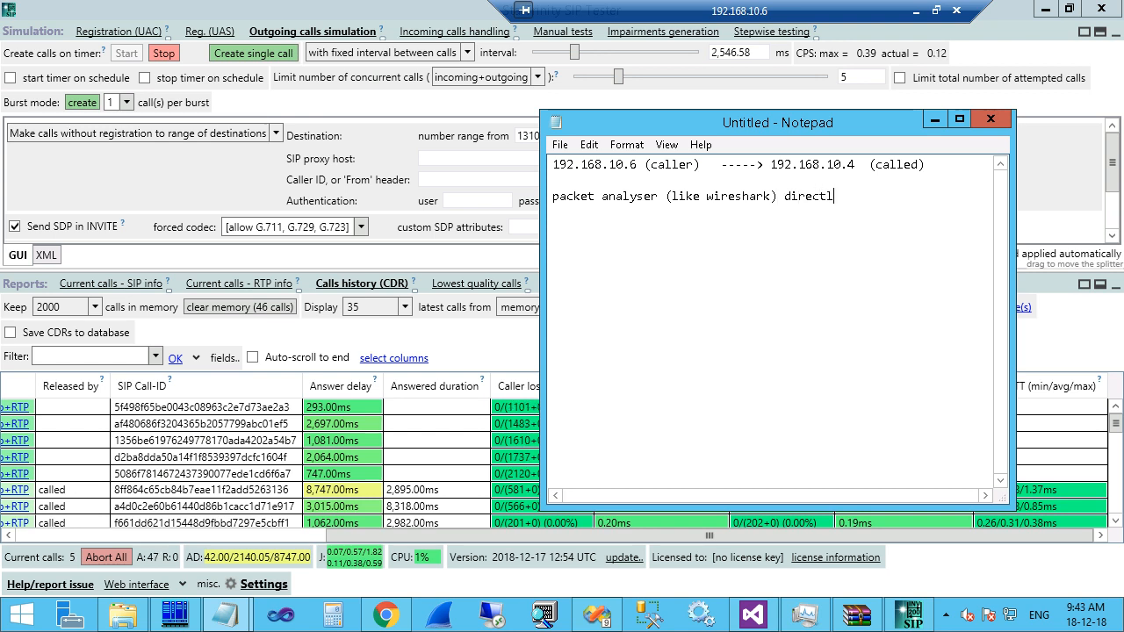
text(y from NIC)
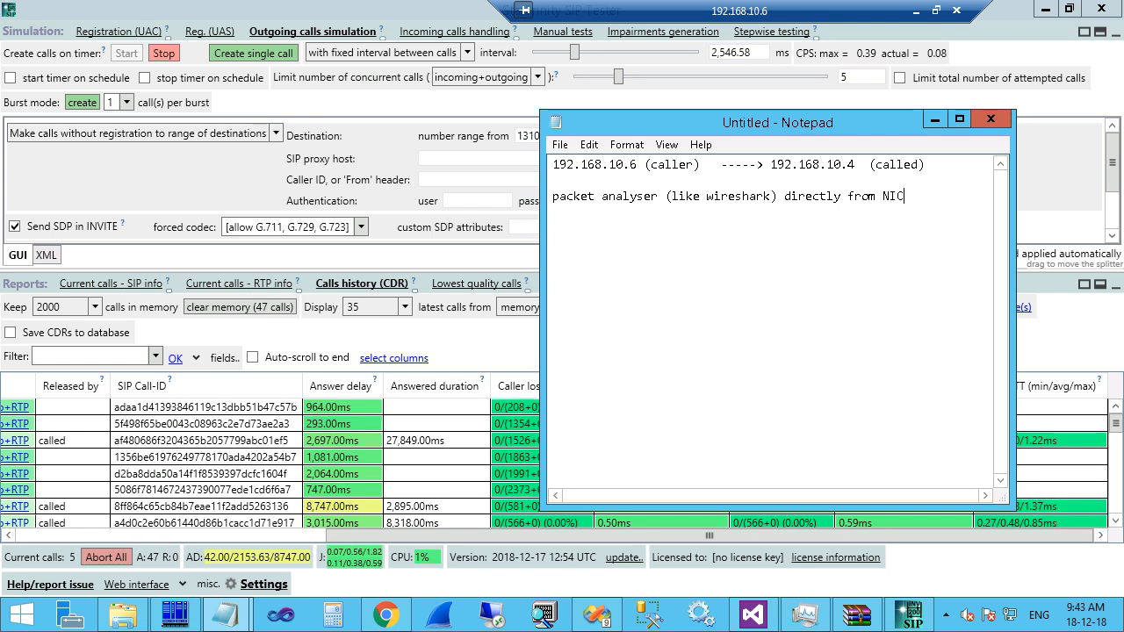
double_click(808, 196)
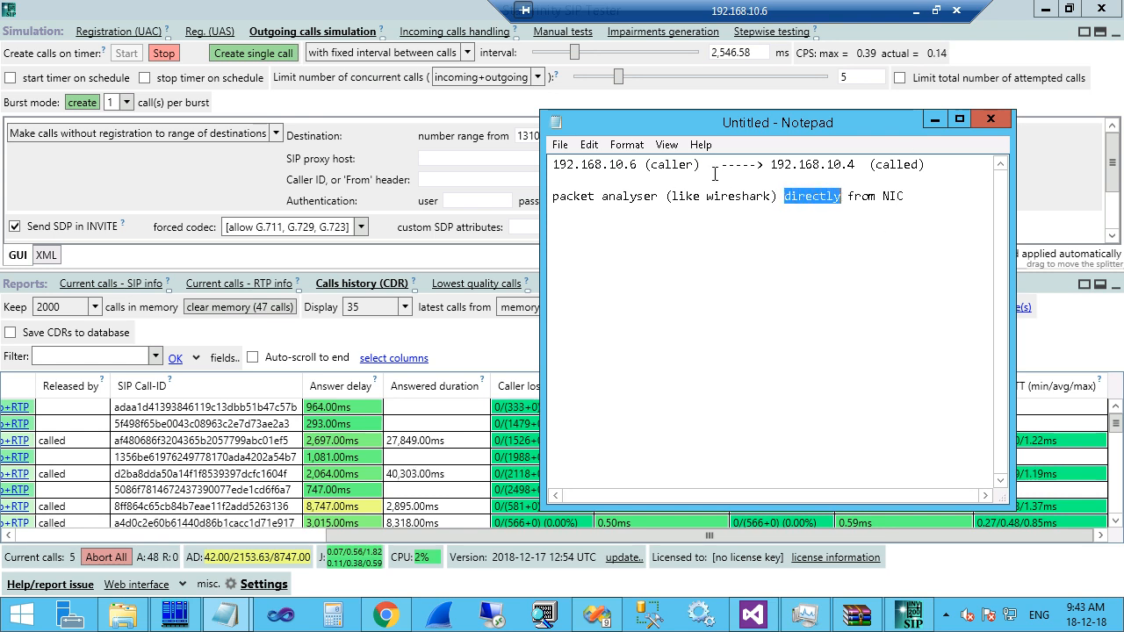
click(681, 183)
- Below the packet analyser line, start a new paragraph reading "caller RTP stats: forcaller->called RTP stream:"
click(912, 197)
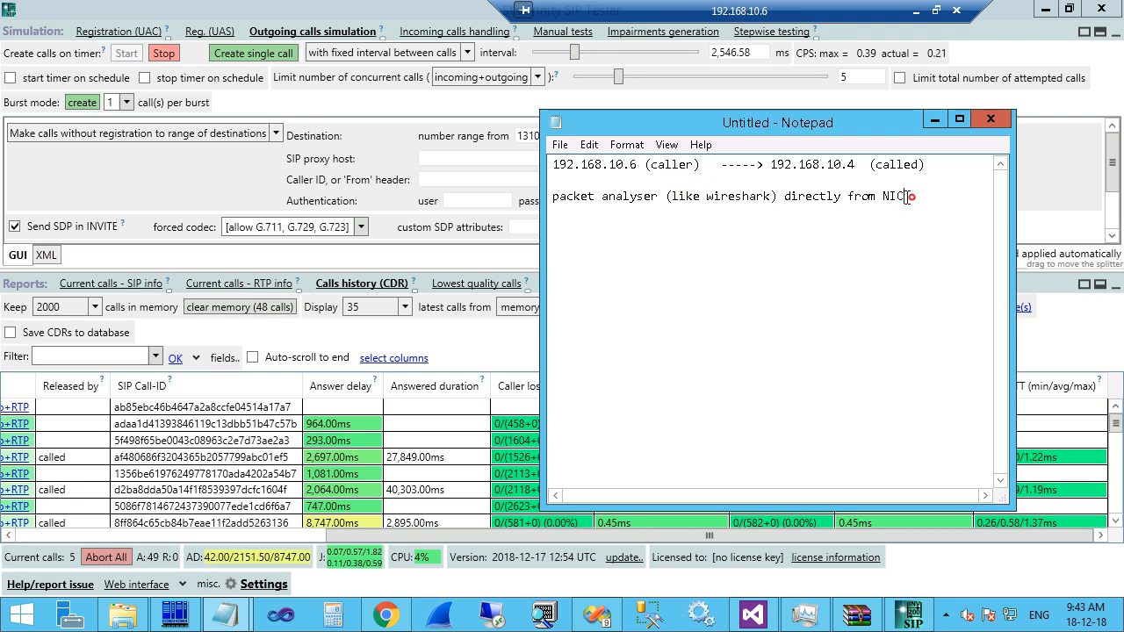
key(Return)
key(Return)
text(caller )
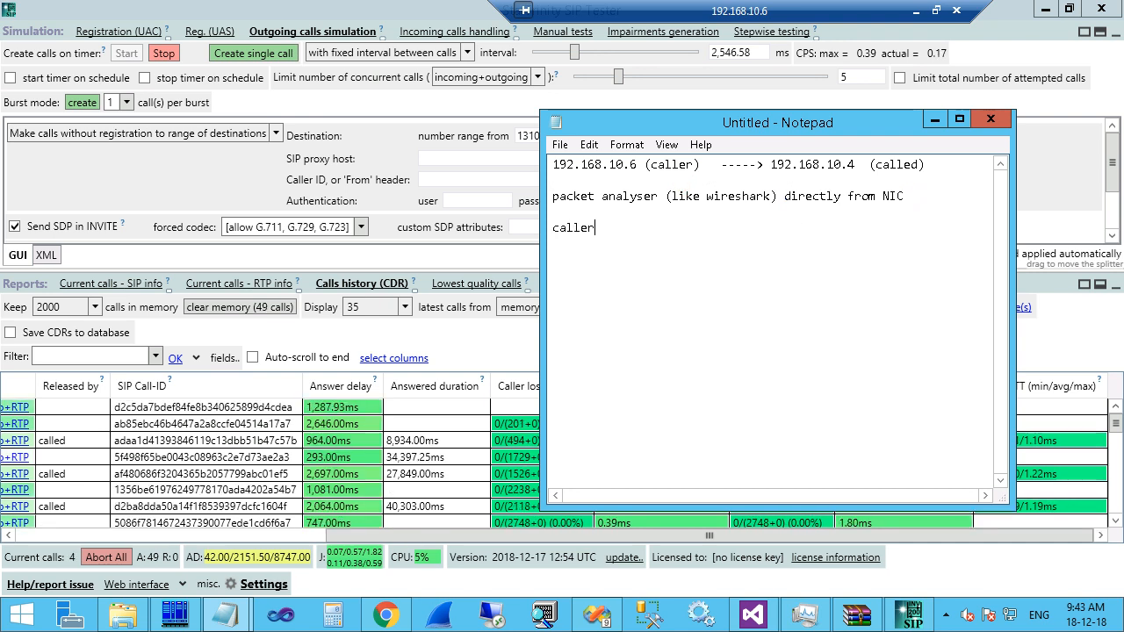
text(RTP s)
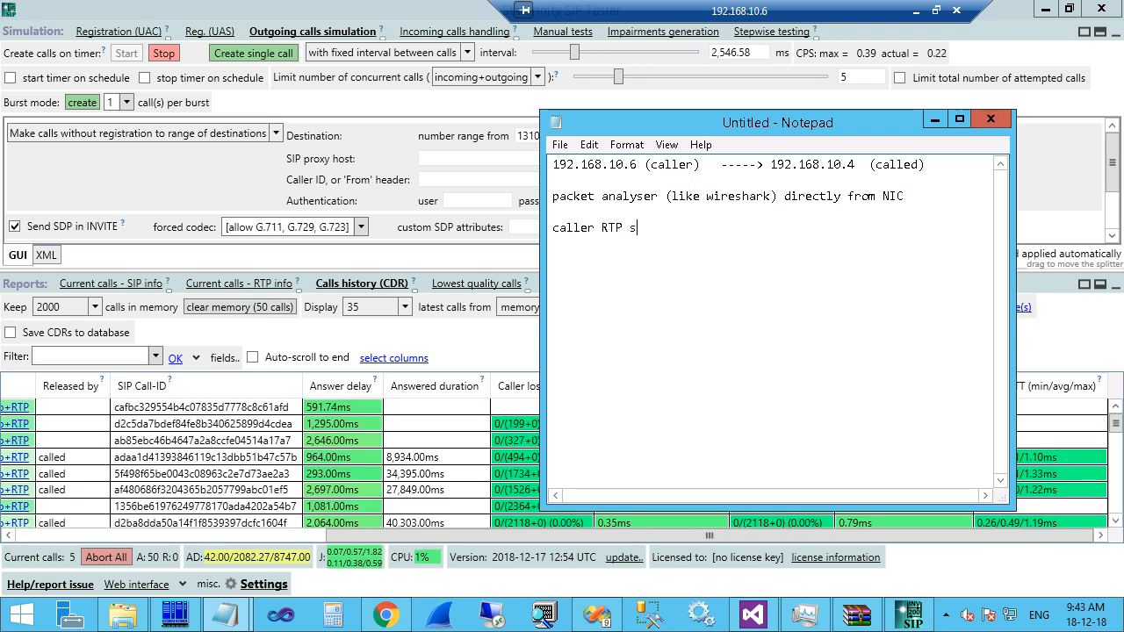
text(tats)
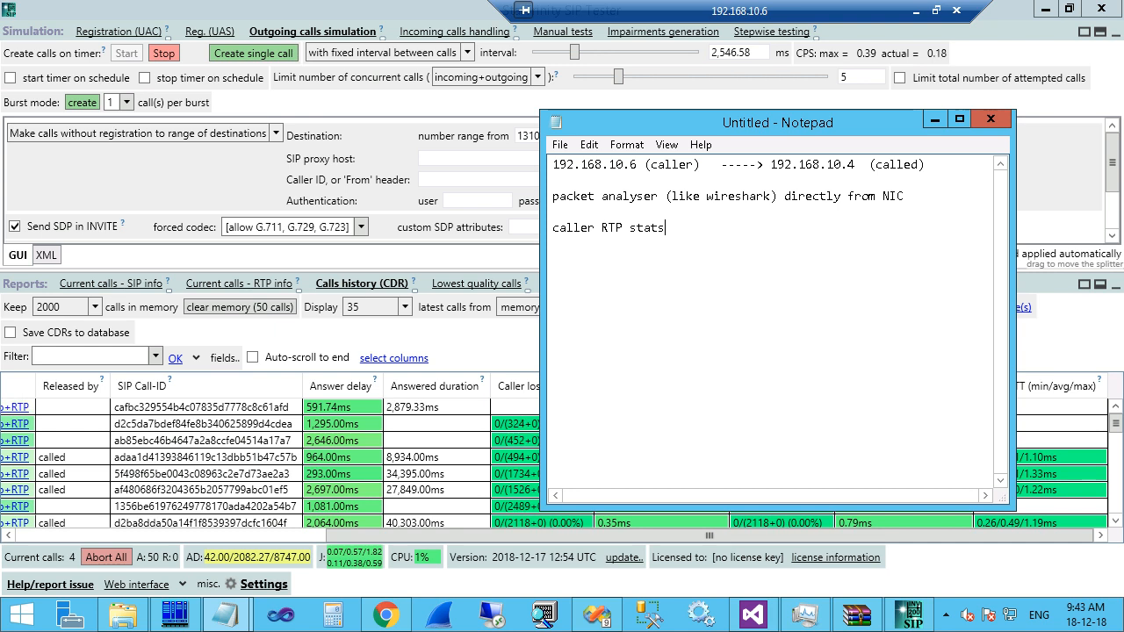
text(:   forcal)
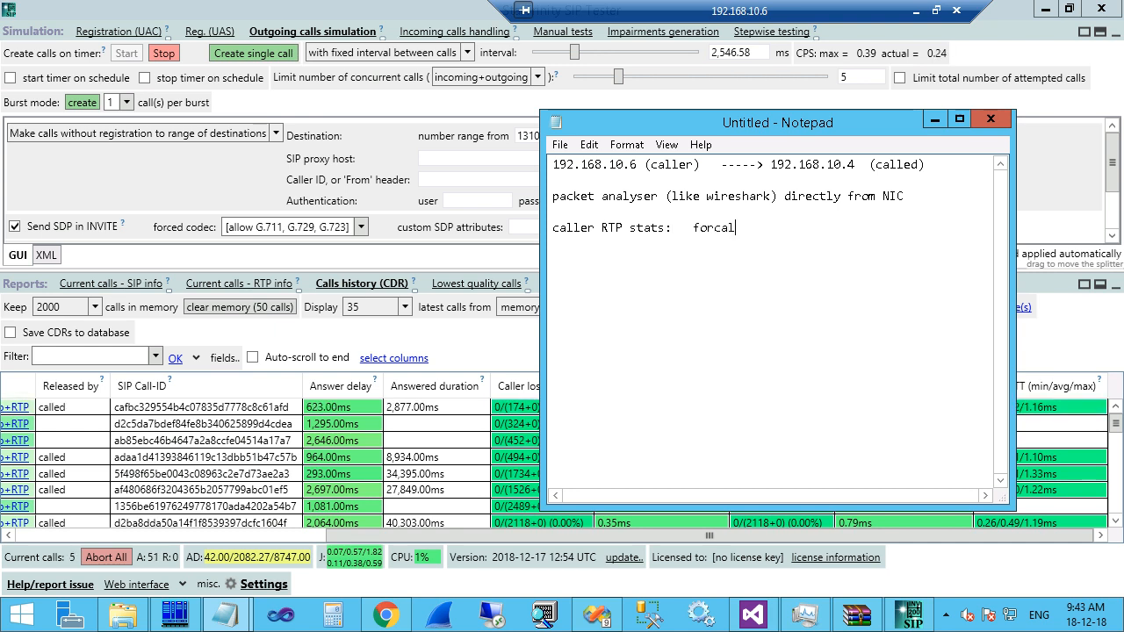
text(ler->ca)
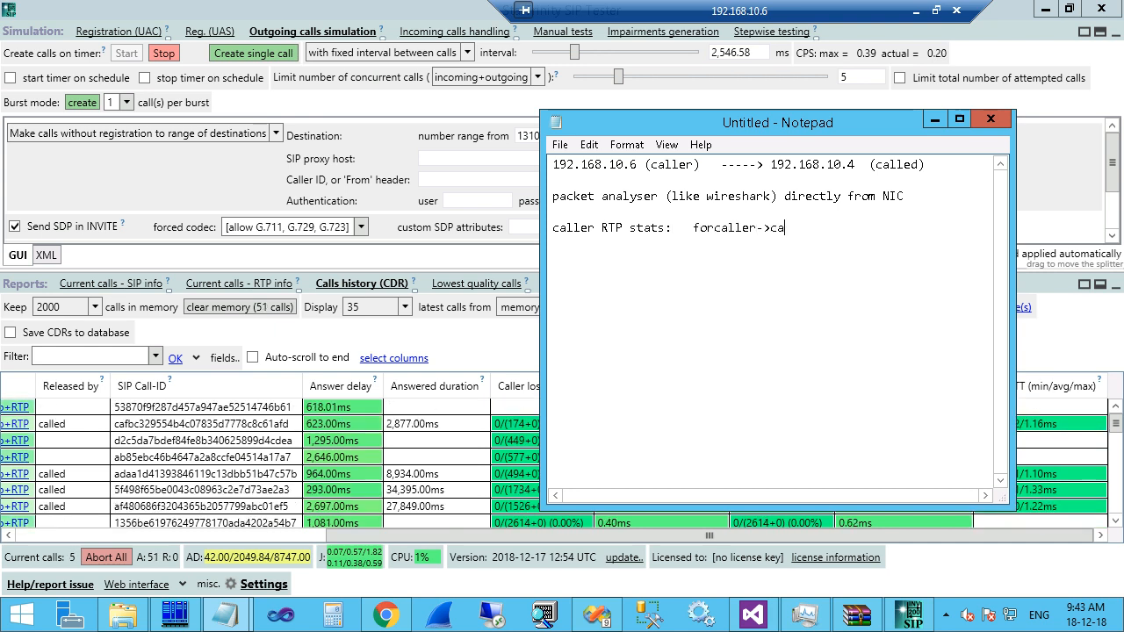
text(lled R)
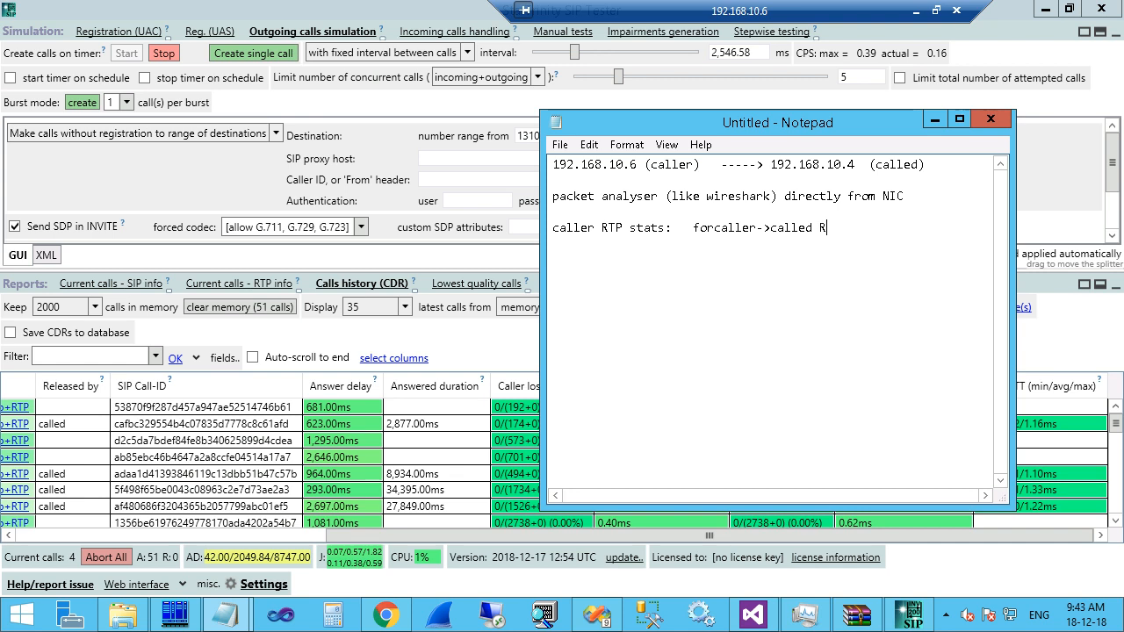
text(TP stream:)
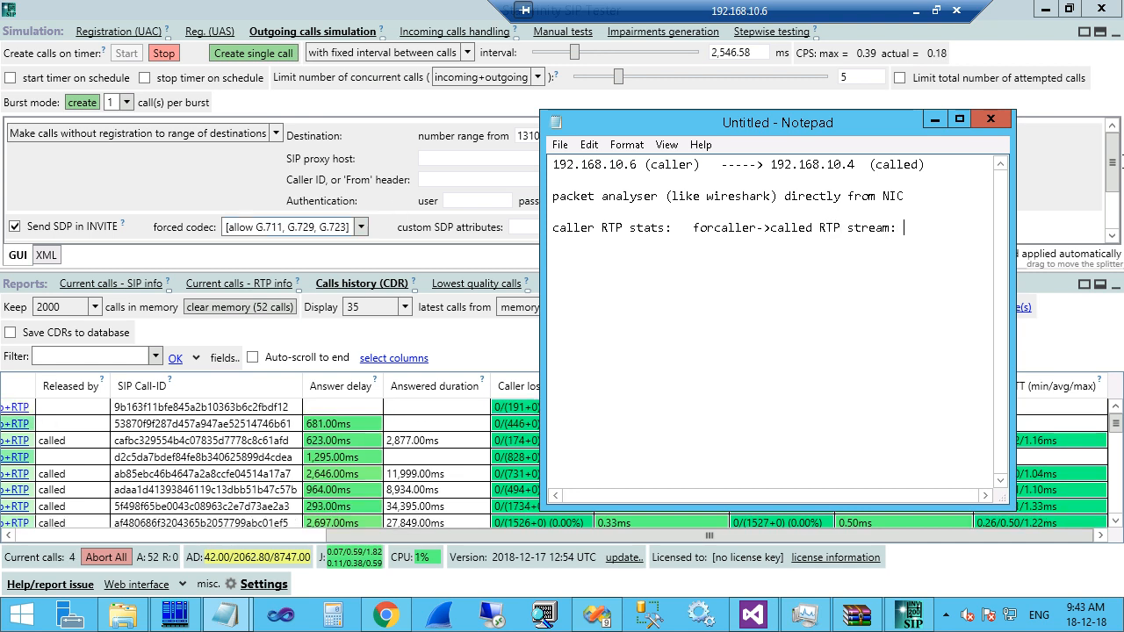
- Complete the caller RTP stats line with "self-test" and insert the missing space in "for caller"
drag(704, 164, 586, 166)
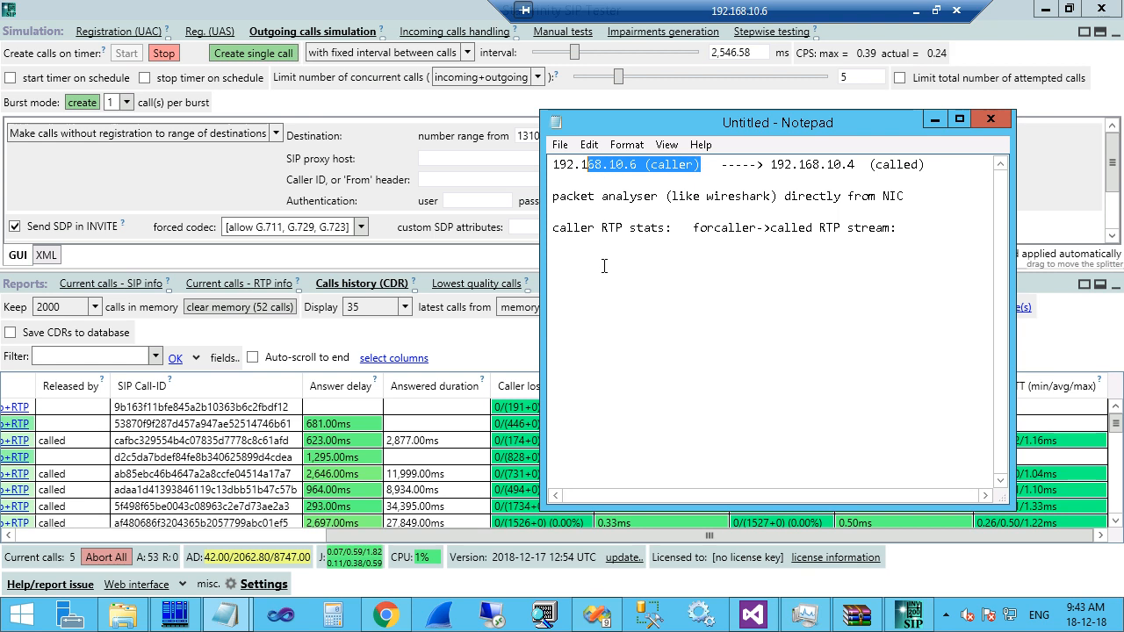
click(920, 227)
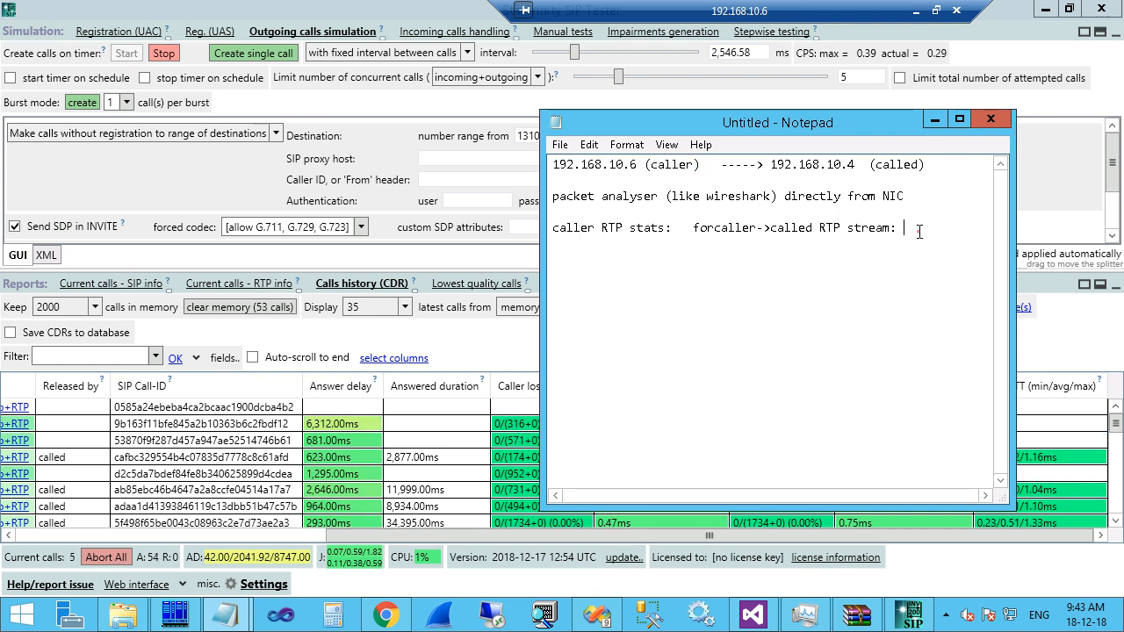
text(self)
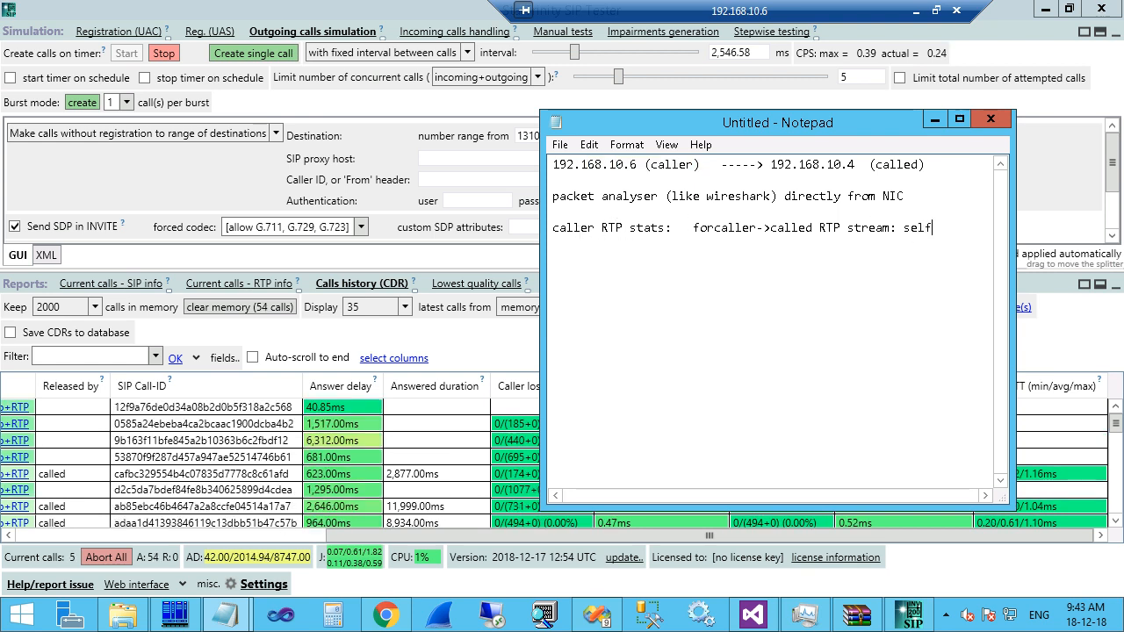
text(-test)
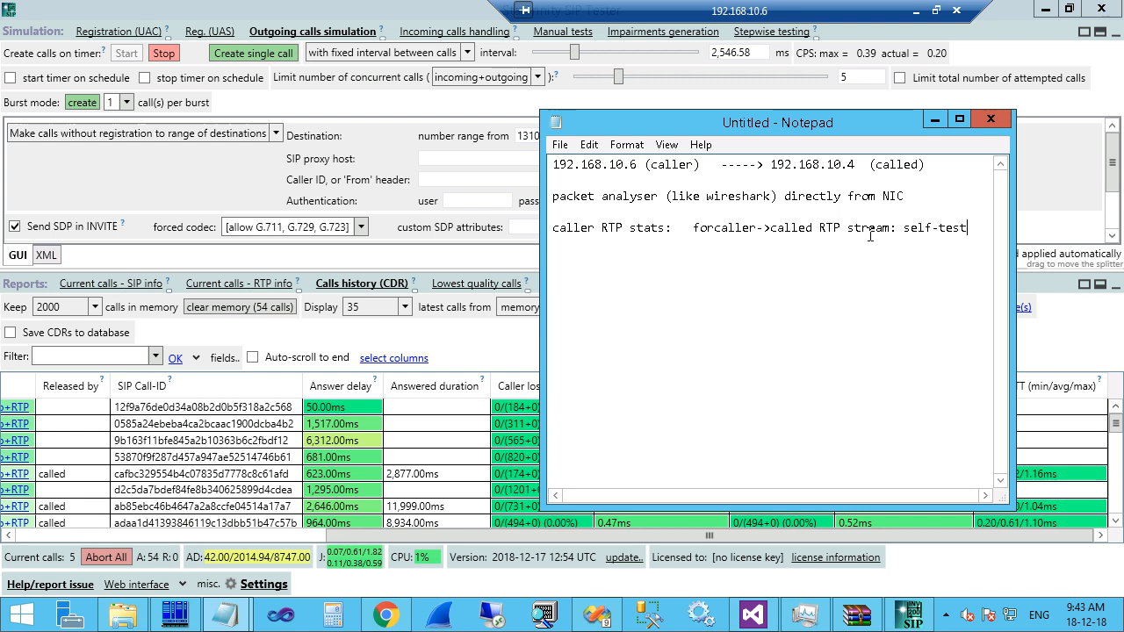
drag(699, 165, 643, 165)
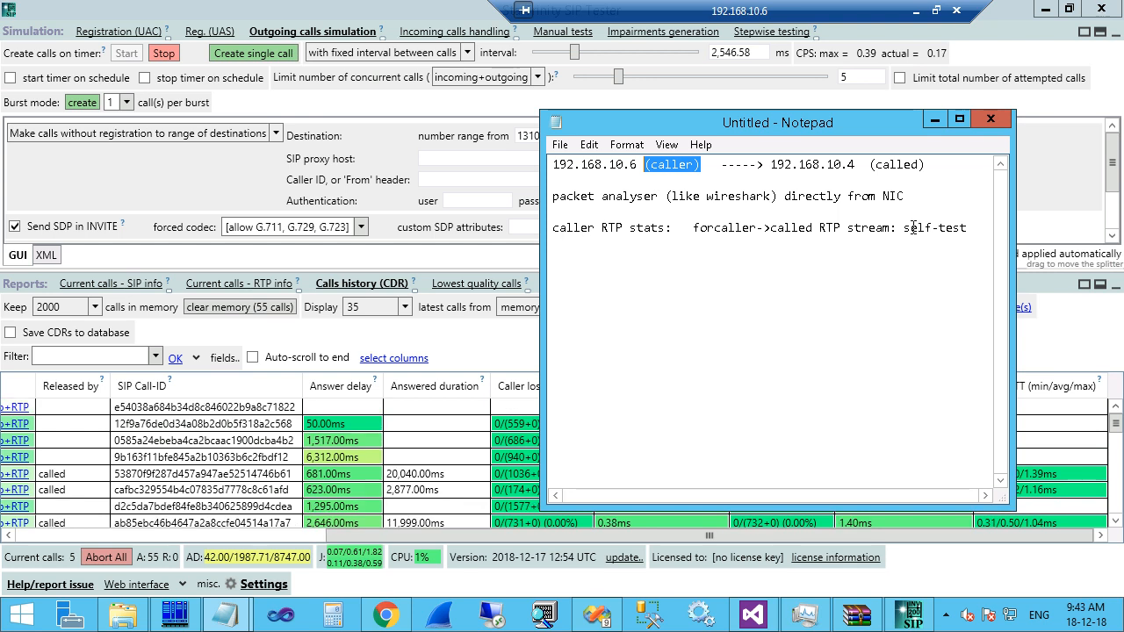
click(714, 232)
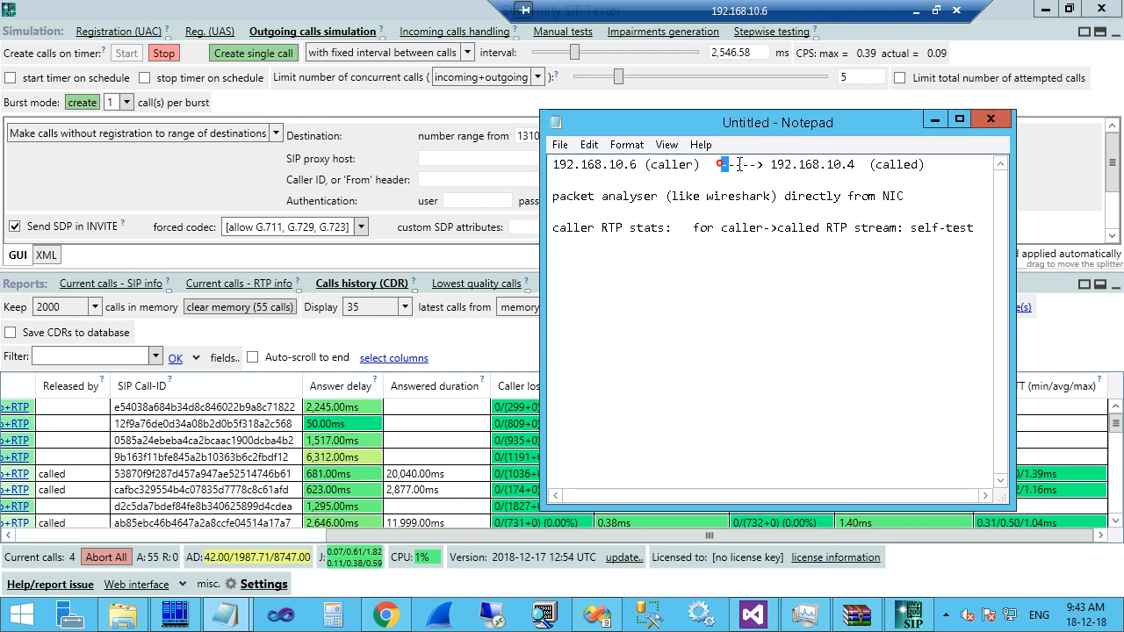
- Highlight part of the arrow and the address 192.168.10.6 in the call direction line to point out the stream's source
drag(721, 164, 742, 165)
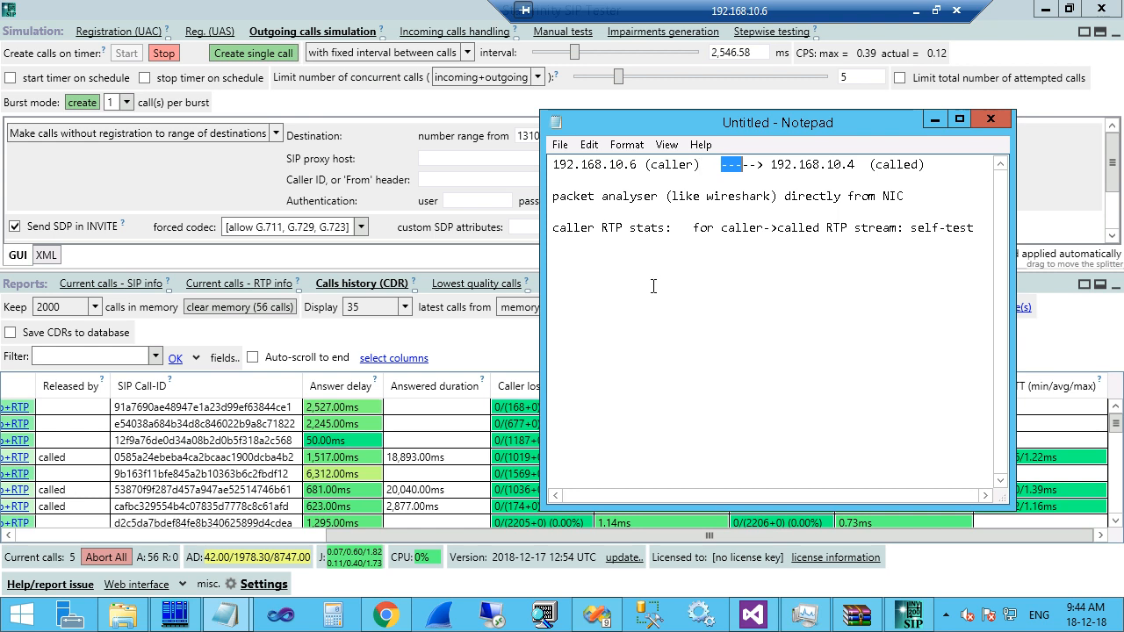
drag(640, 165, 554, 165)
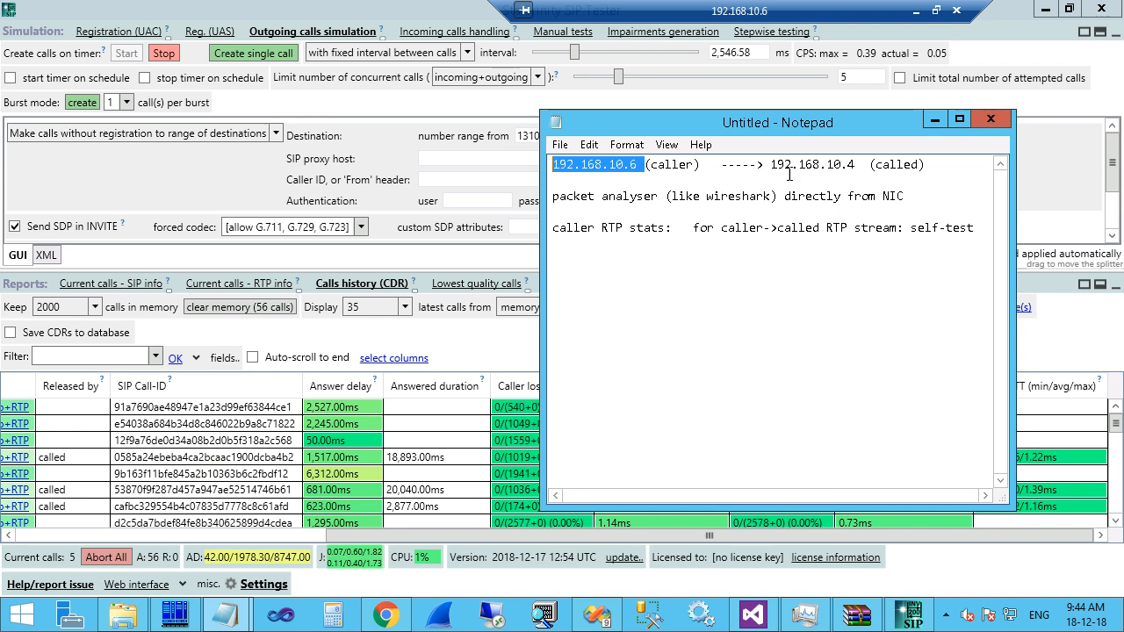
click(722, 165)
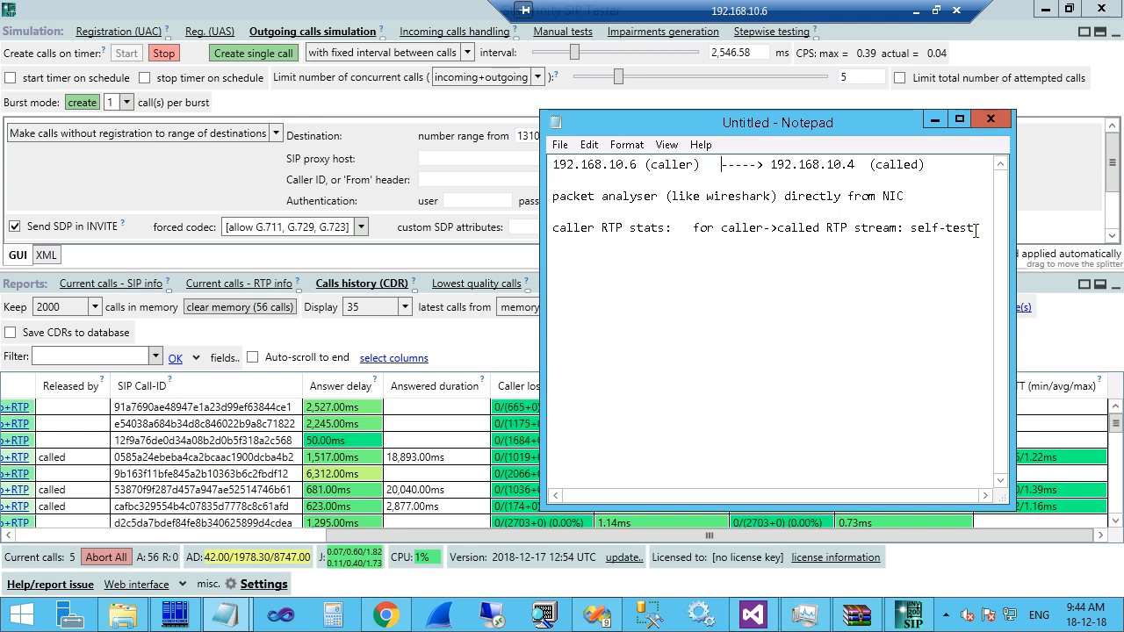
- Continue the self-test remark on a new line with "to validae local CPU load and work of NIC drivers"
text(to )
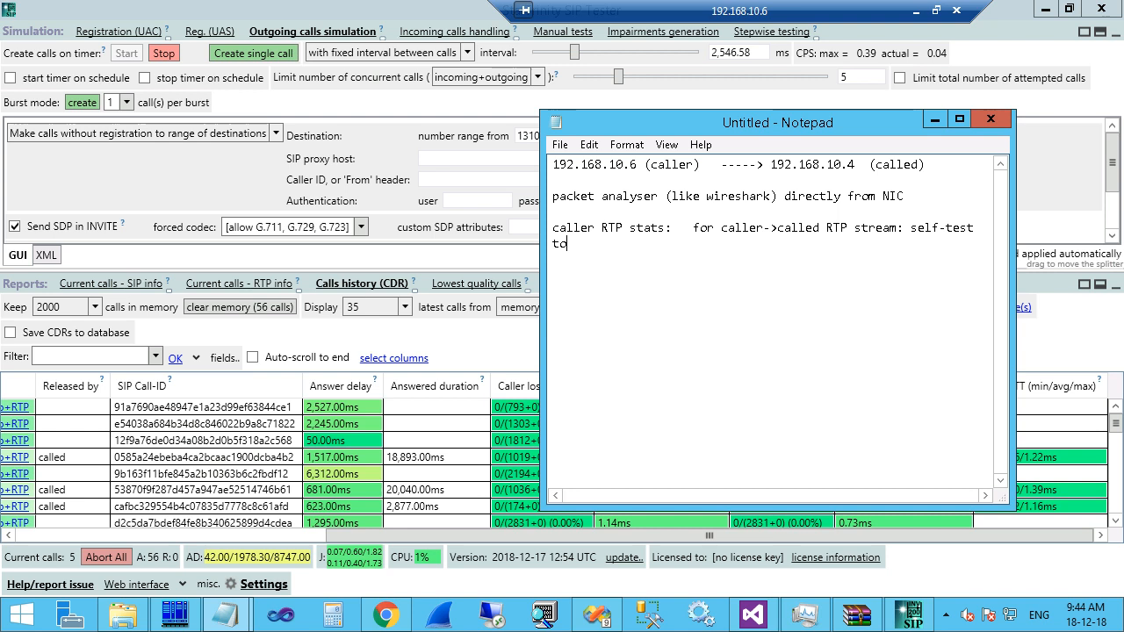
text(vali)
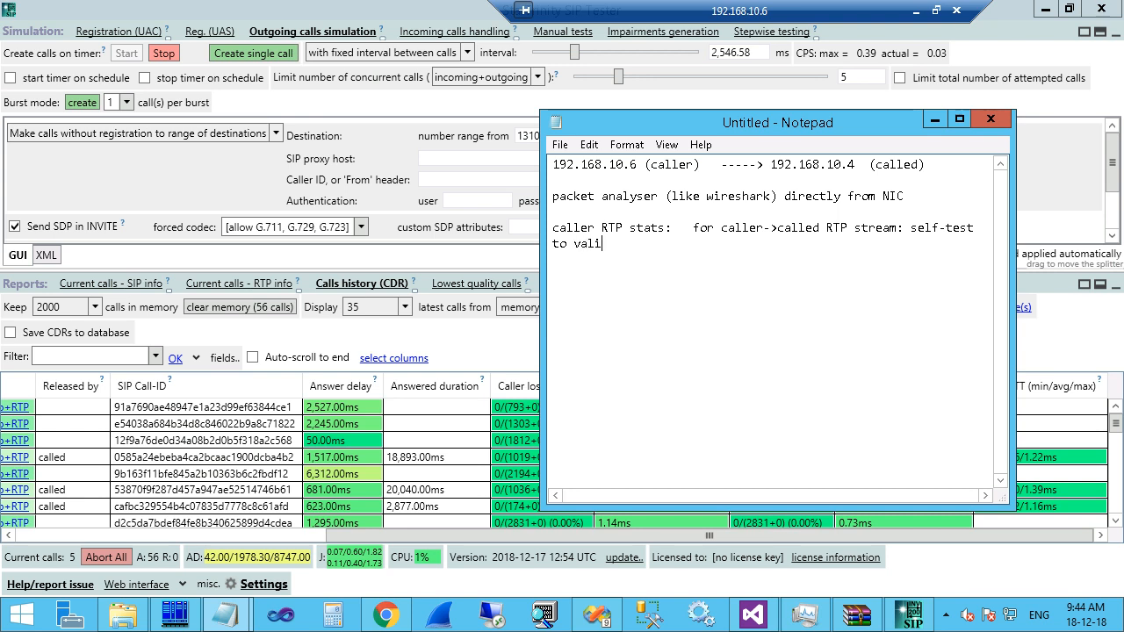
text(dae local CPU load )
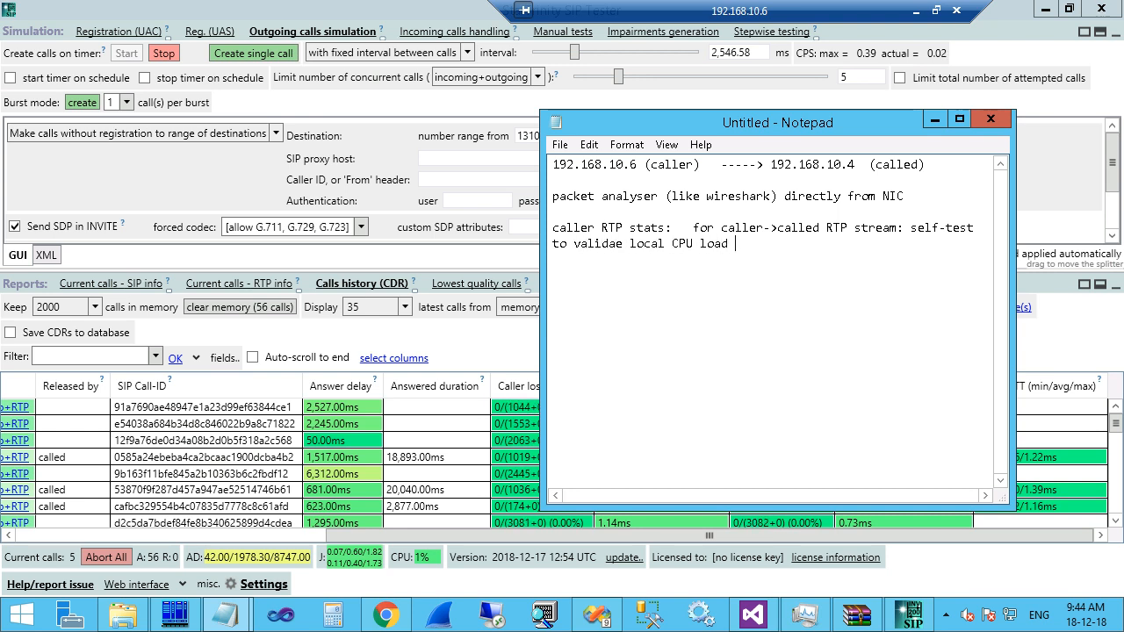
text(and work of)
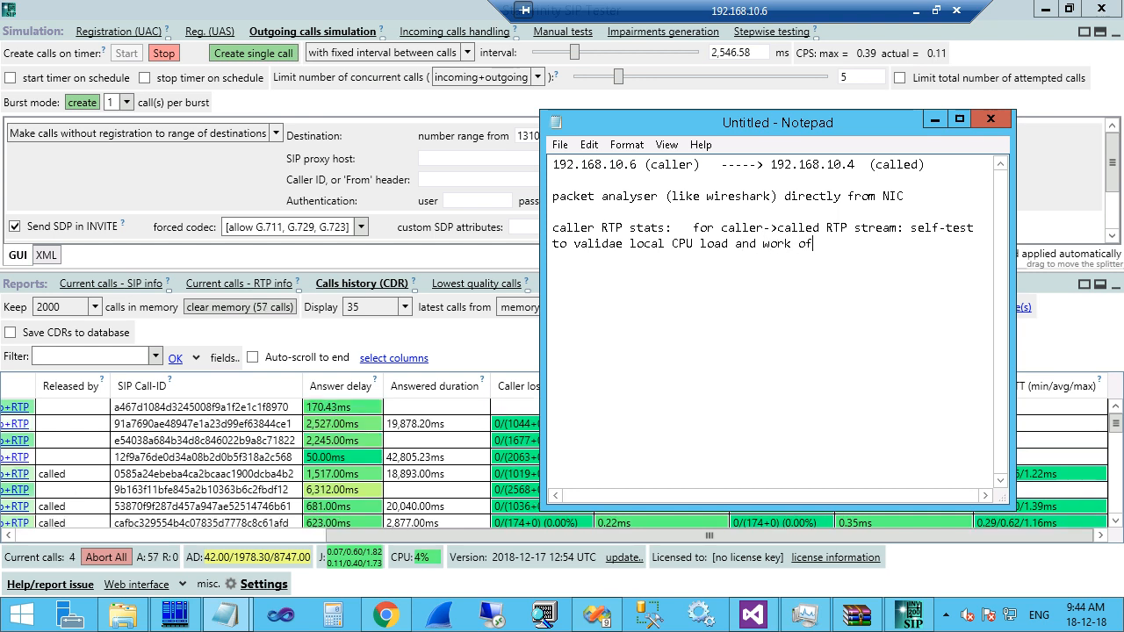
text( NIC )
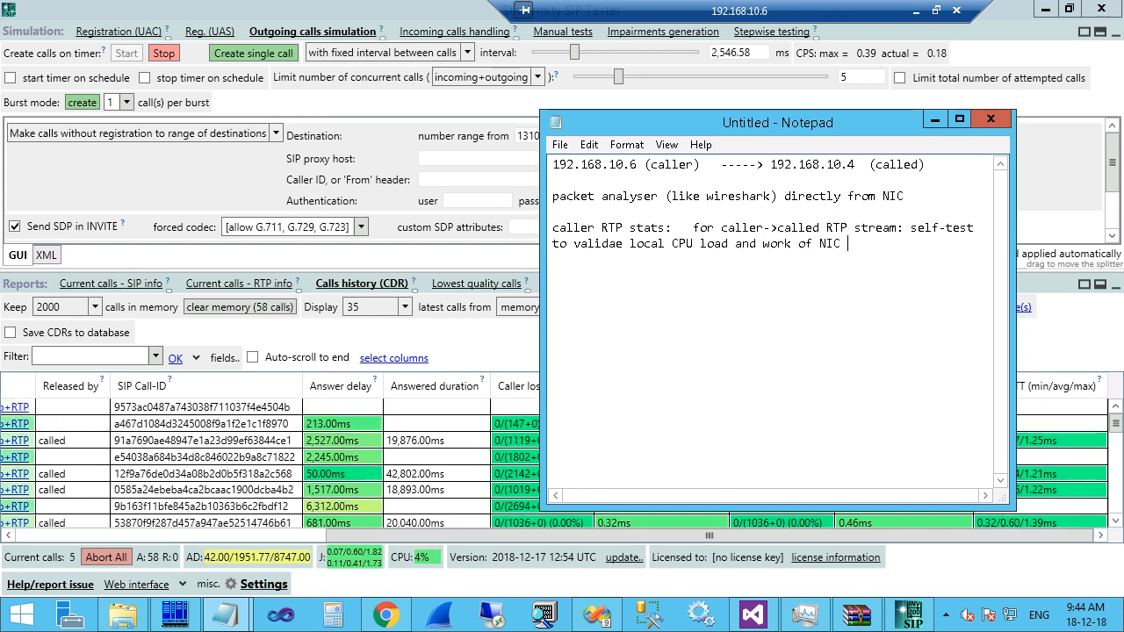
text(drivers)
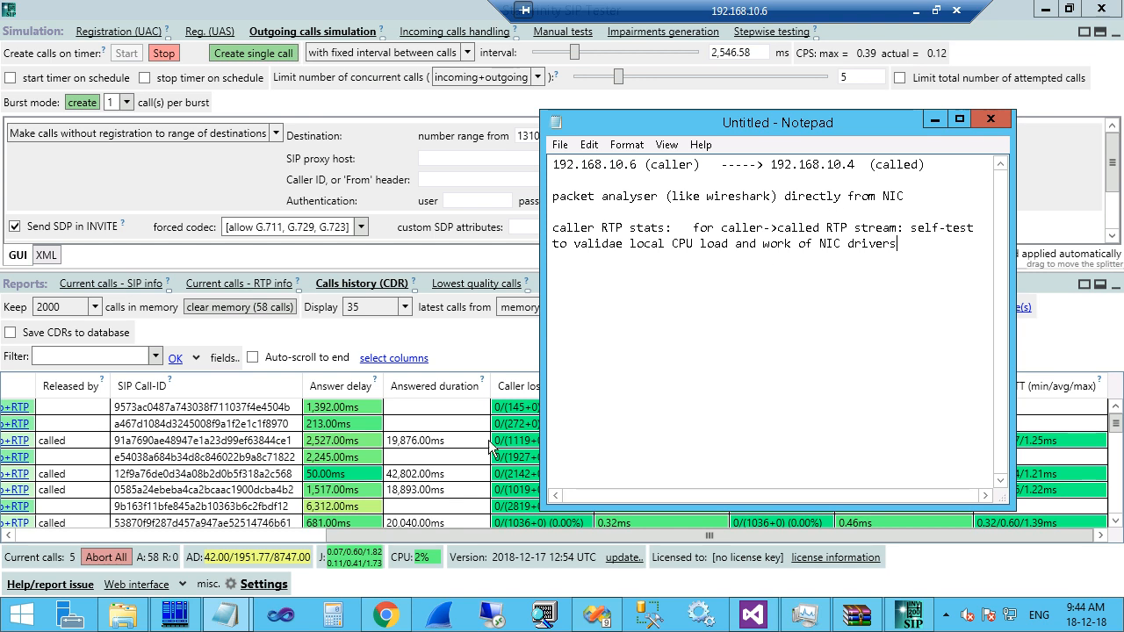
- Highlight the caller 192.168.10.6 and the called address 192.168.10.4 in turn in the call direction line
click(721, 166)
drag(703, 165, 551, 167)
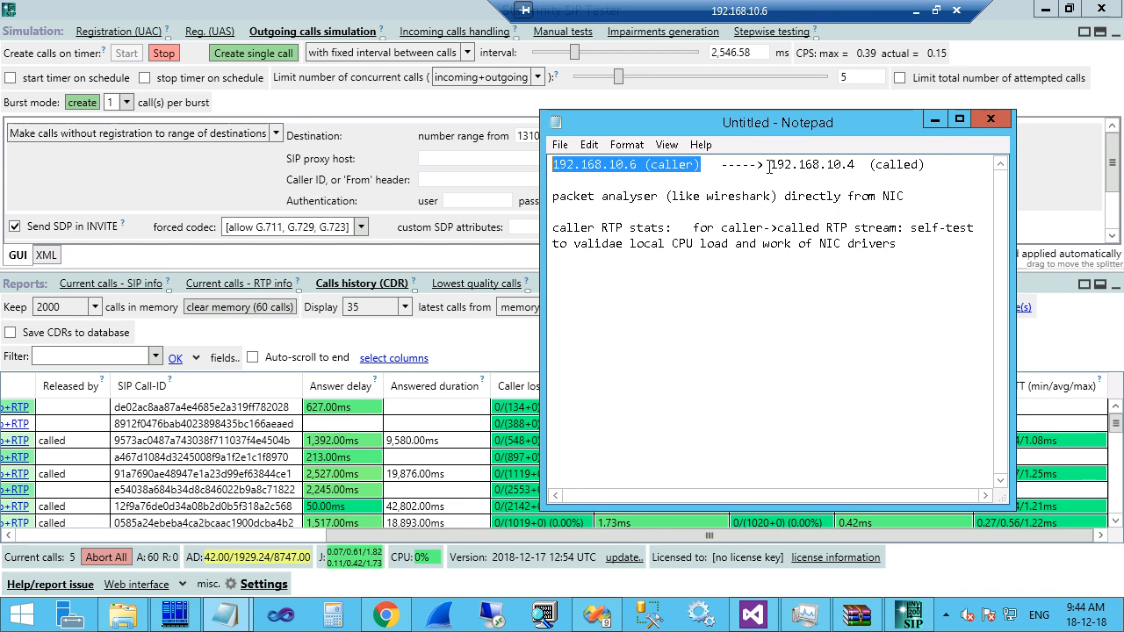
drag(768, 165, 875, 165)
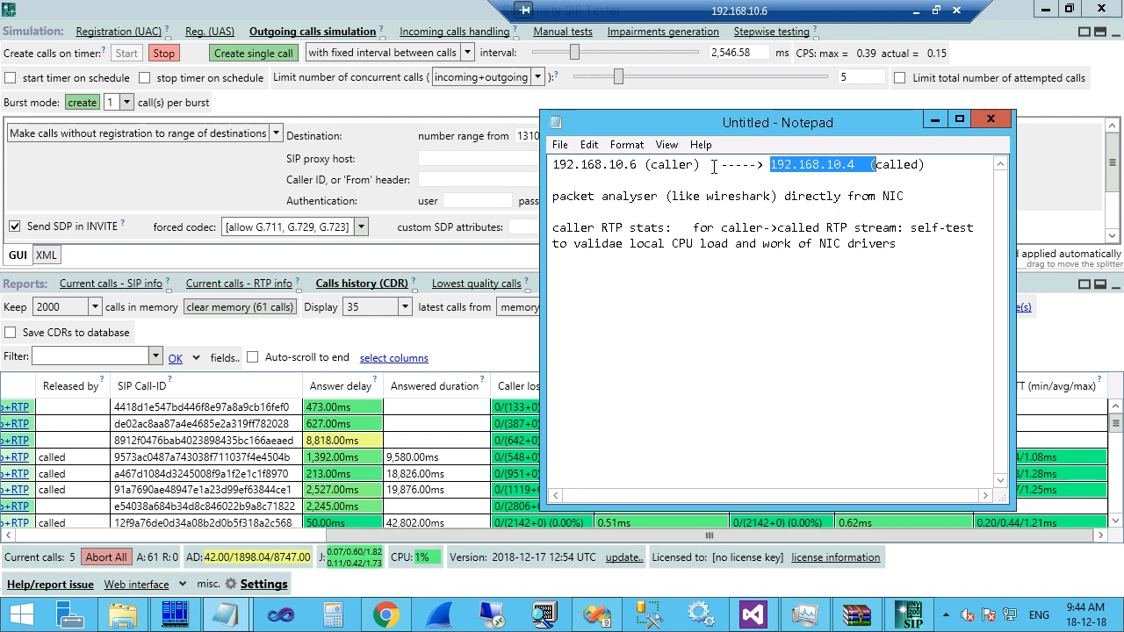
- Highlight the start of the arrow between the caller and called addresses in the call direction line
click(705, 167)
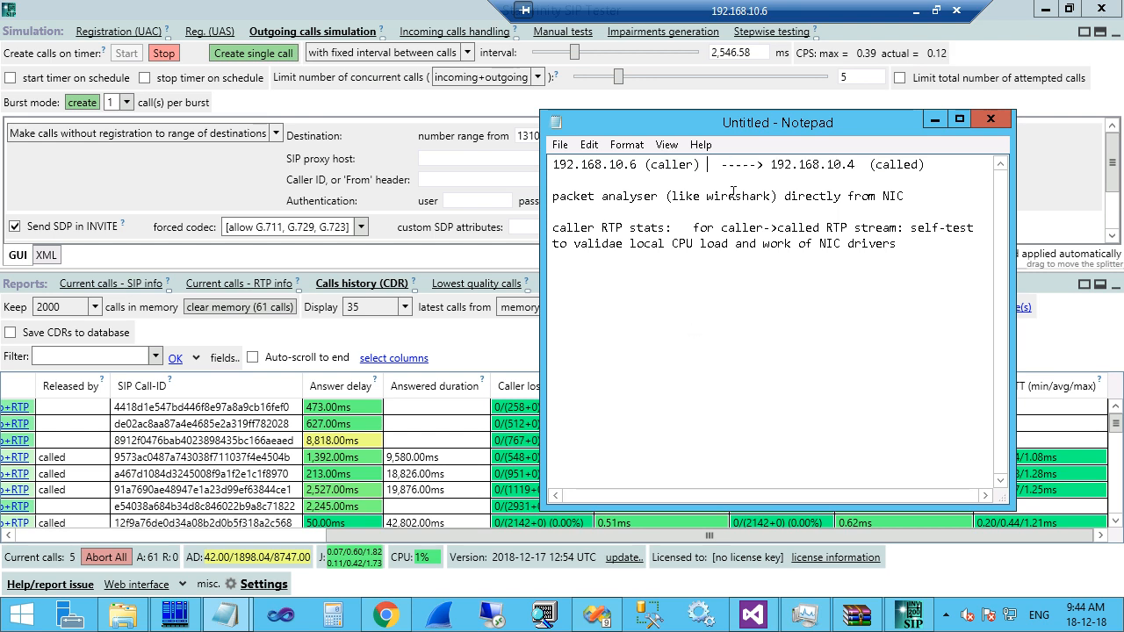
drag(716, 165, 722, 164)
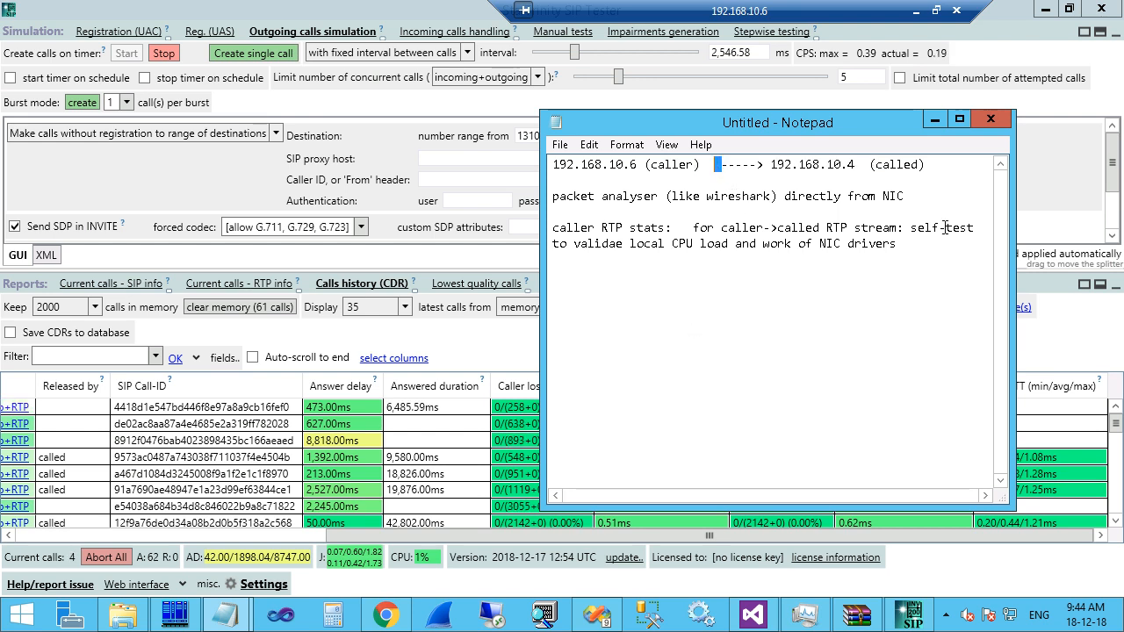
- Return to the SIP Tester window and look through the calls history for caller and called lost packets and jitter
click(495, 429)
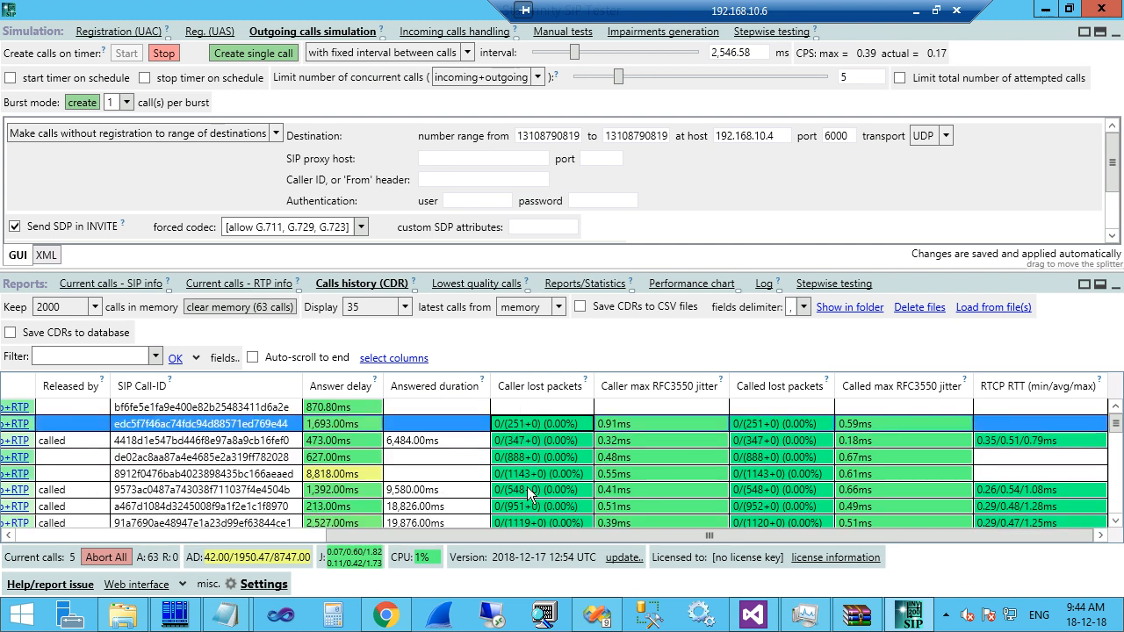
click(627, 484)
scroll(609, 485, down, 10)
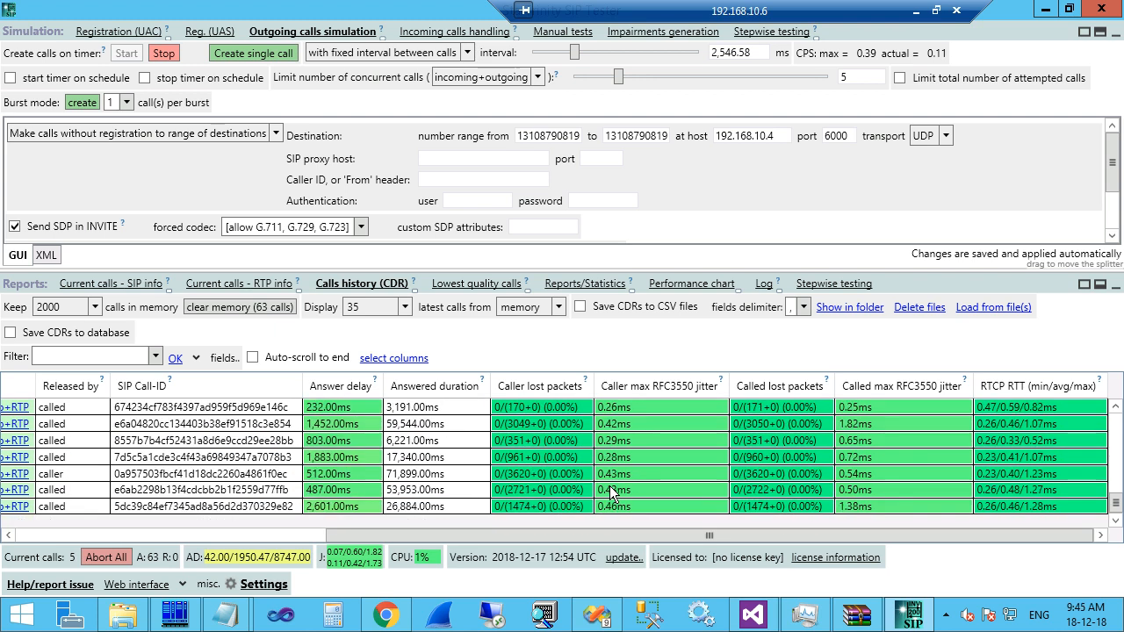
scroll(609, 479, up, 5)
scroll(612, 484, up, 5)
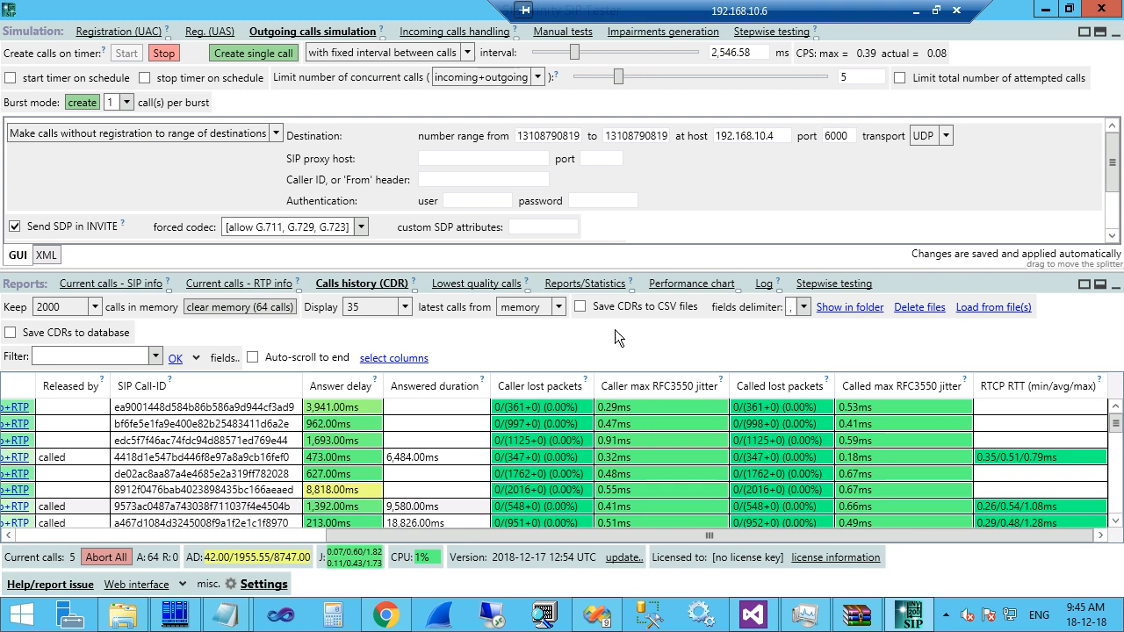
- Show the Reports/Statistics report and examine the SIP call quality indicators, including the detailed charts for Caller lost packets (%)
click(581, 284)
scroll(300, 408, down, 5)
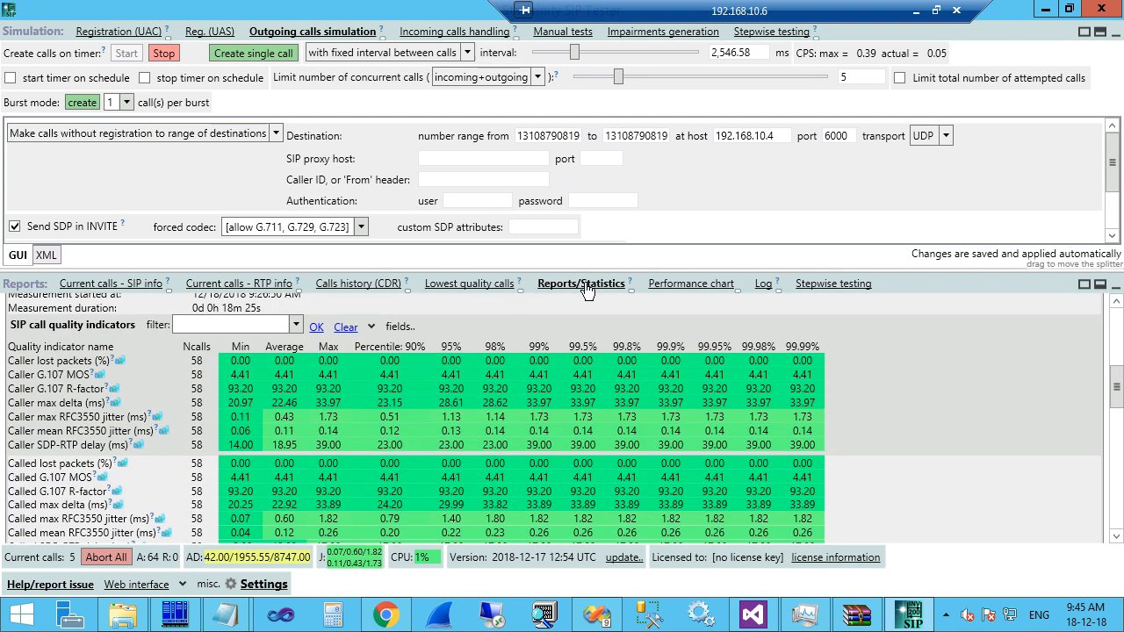
scroll(561, 309, down, 2)
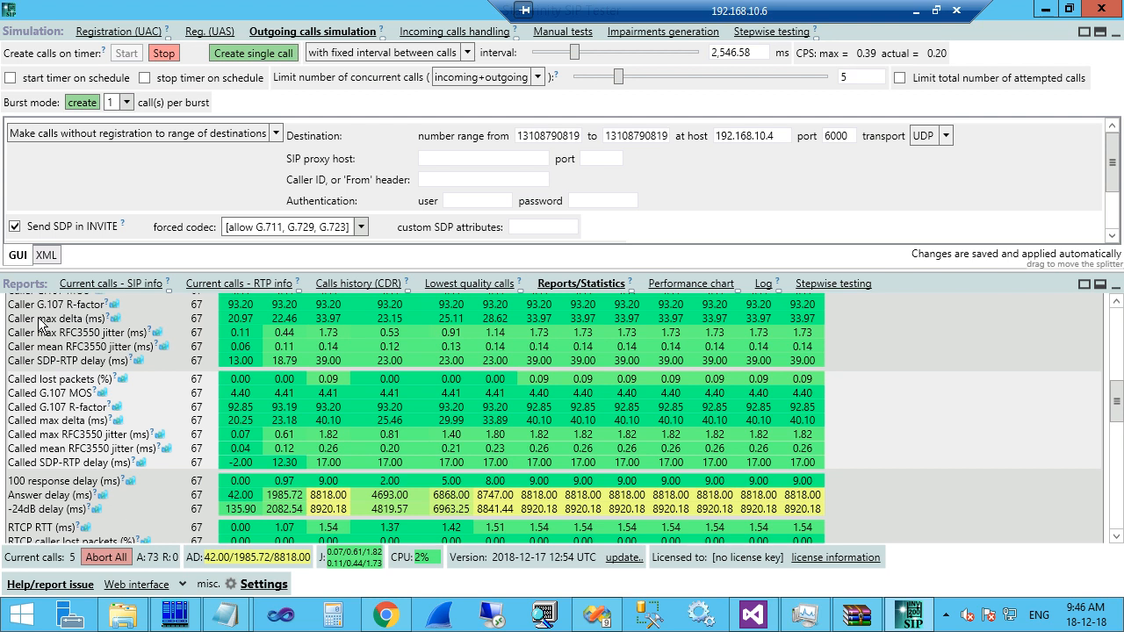
scroll(39, 323, up, 1)
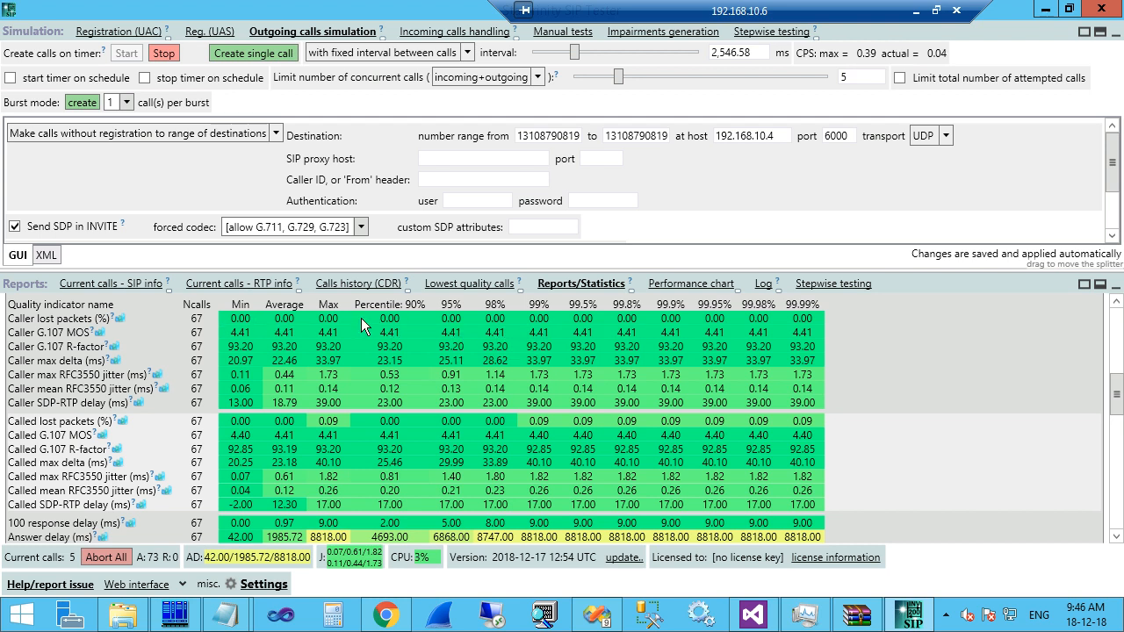
click(121, 321)
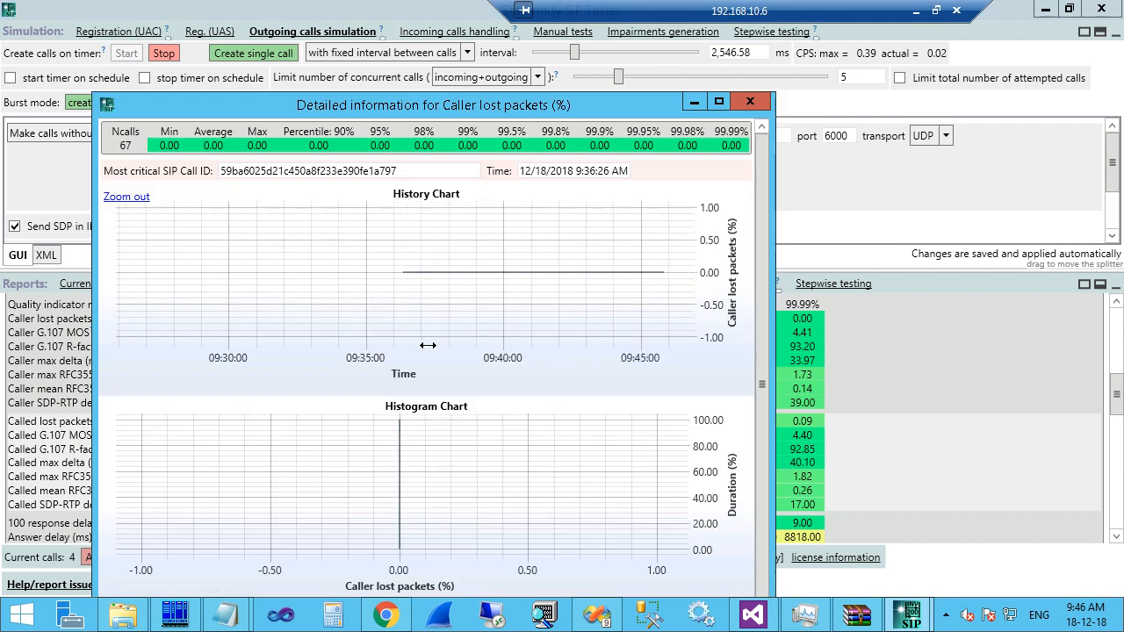
click(751, 101)
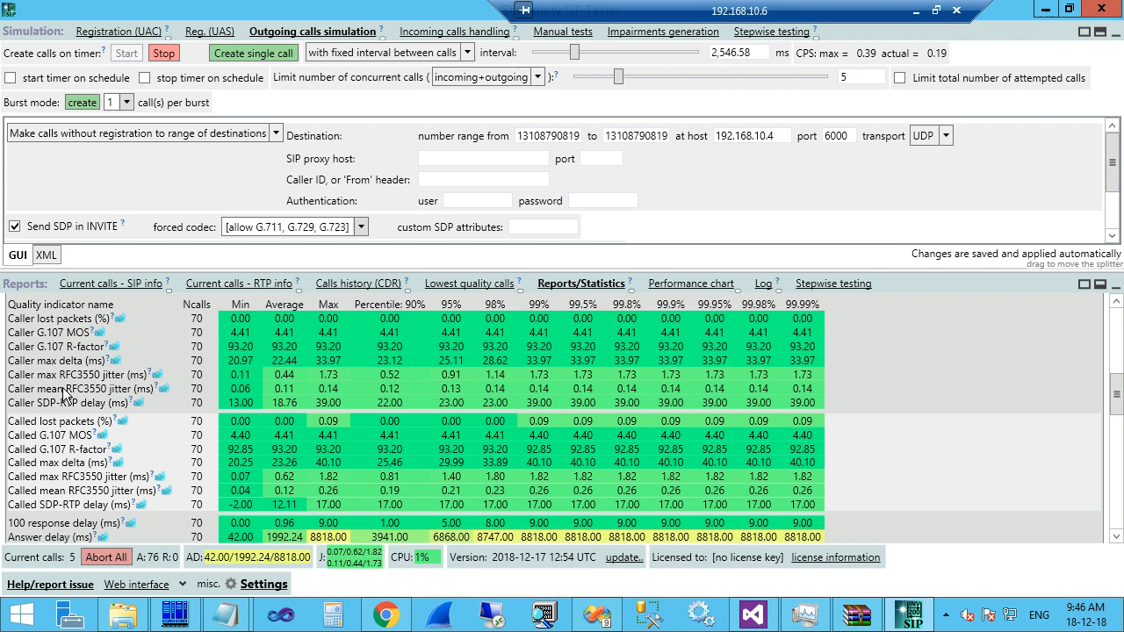
- View the maximized details of Caller max RFC3550 jitter, examine its history, histogram and percentiles charts, and close the details window
click(158, 375)
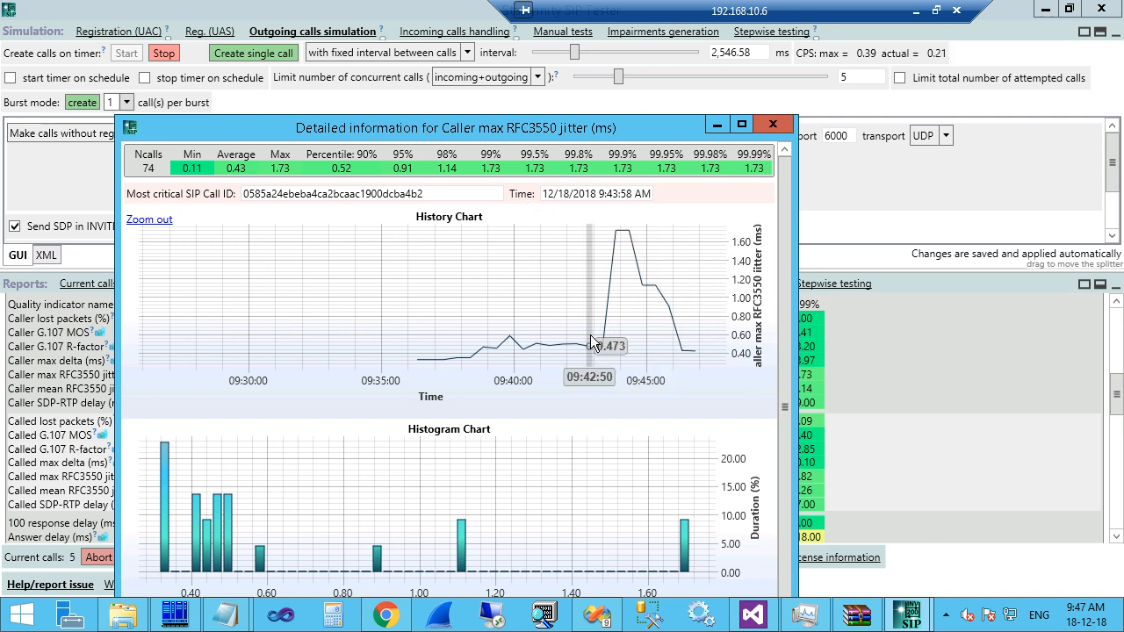
double_click(641, 133)
drag(1117, 145, 1120, 162)
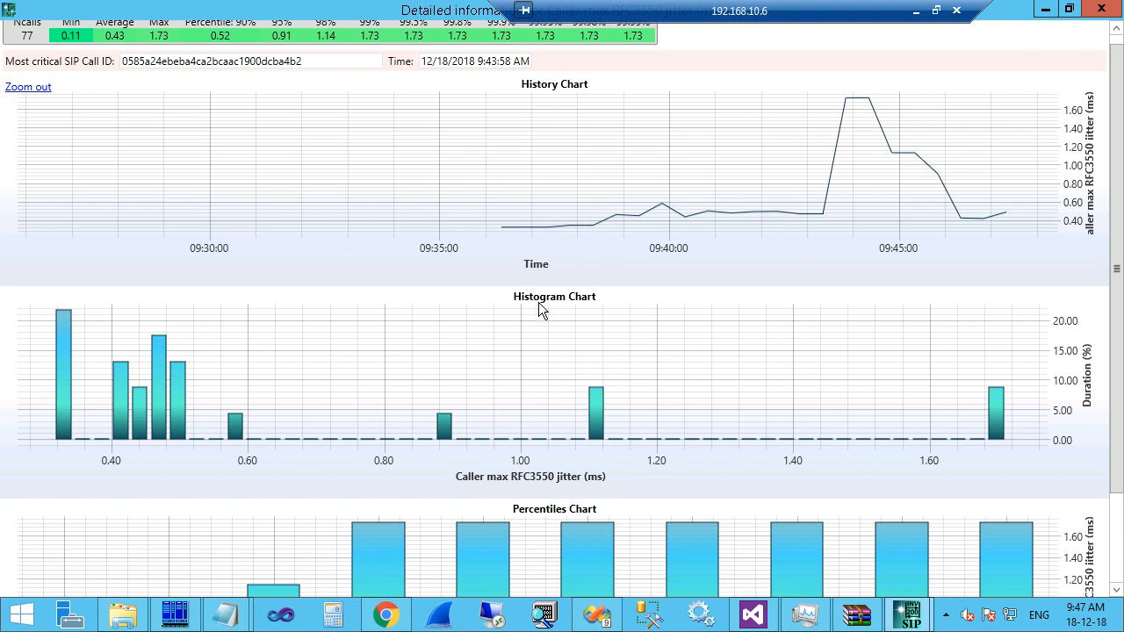
drag(1115, 255, 1120, 401)
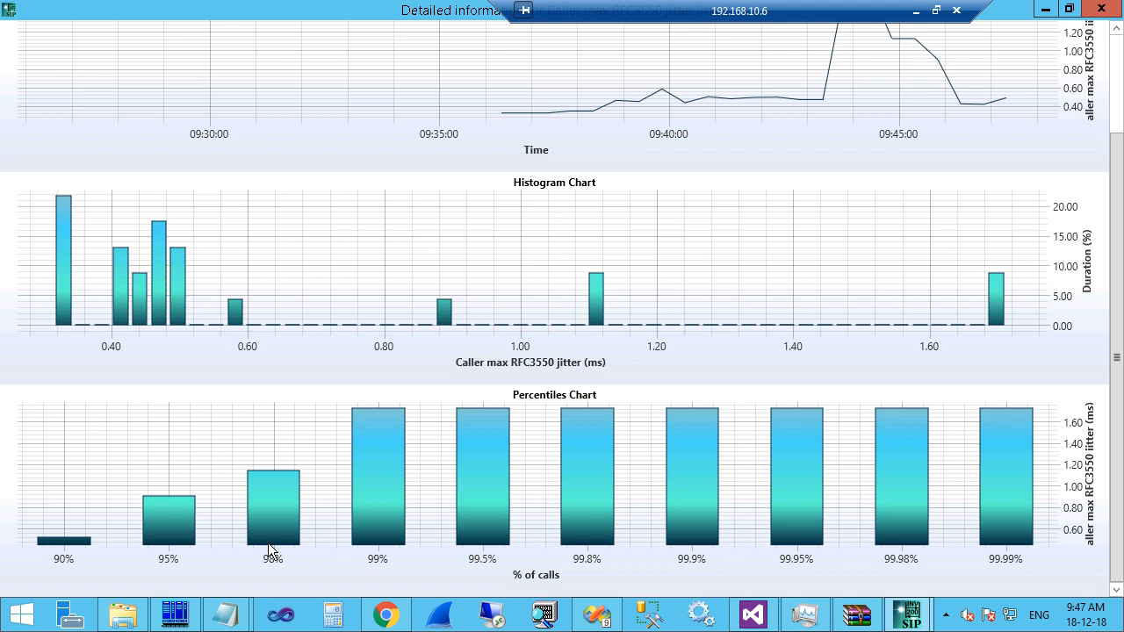
mouse_move(273, 488)
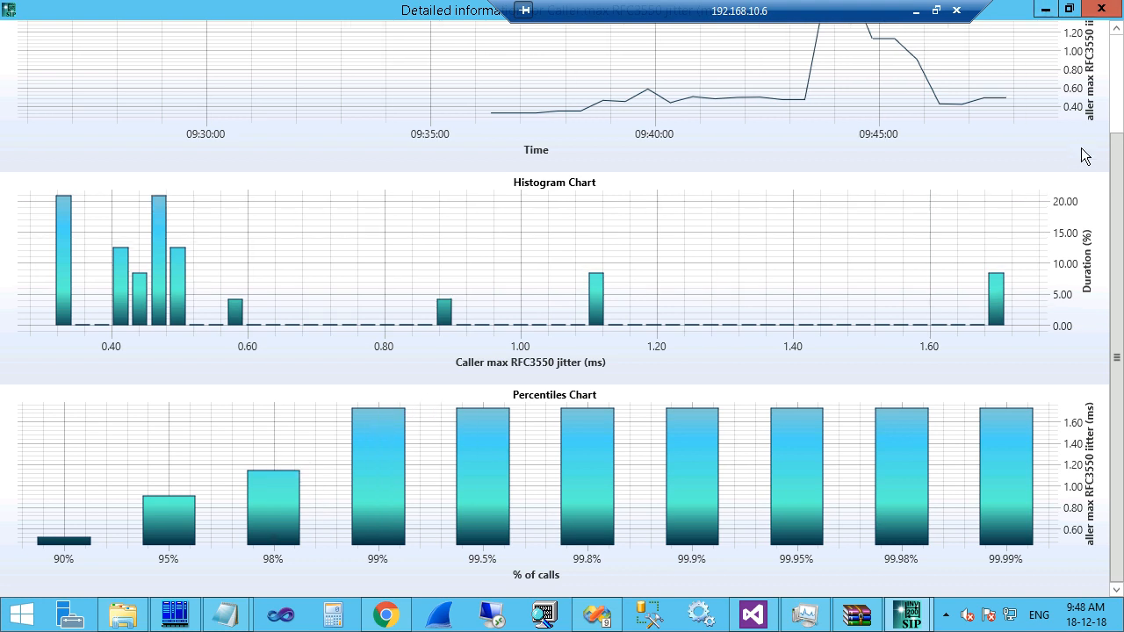
mouse_move(374, 433)
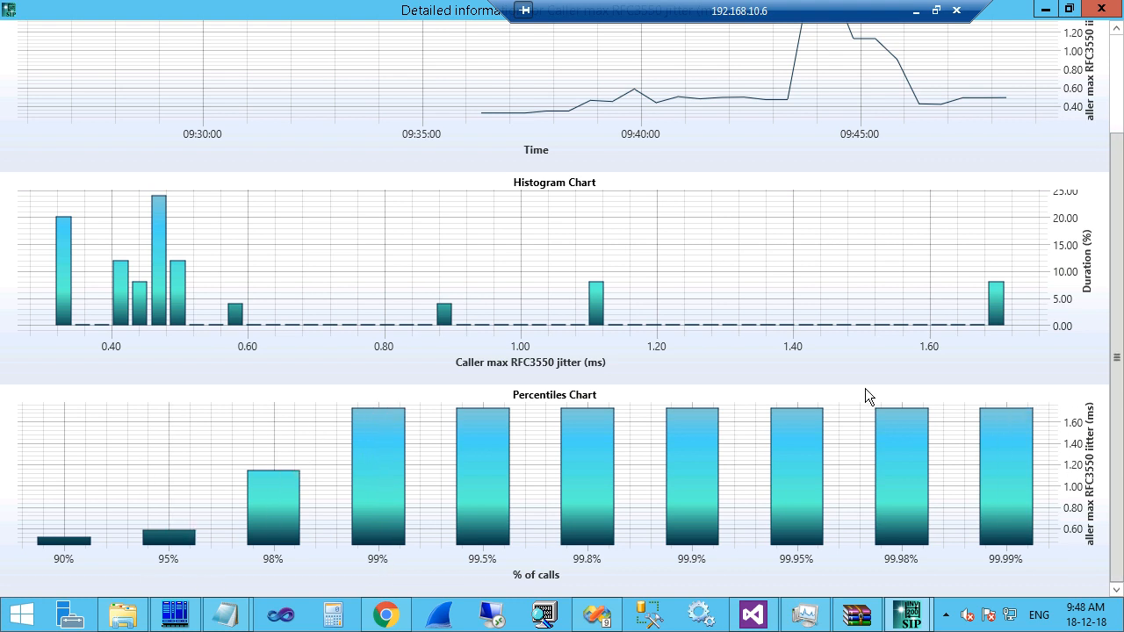
mouse_move(455, 420)
click(1102, 9)
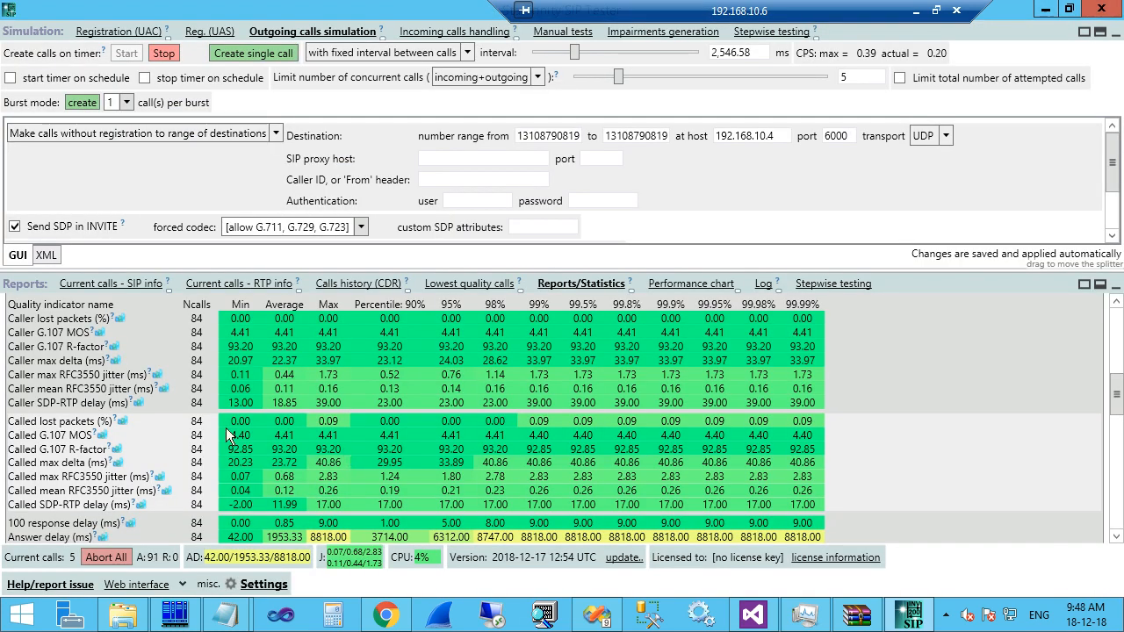